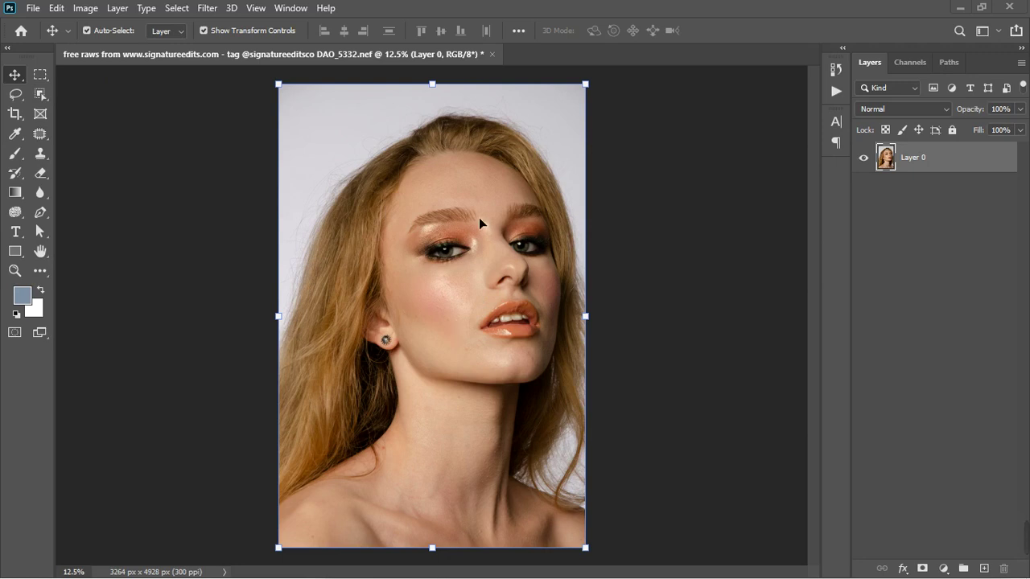
# Step: Examine the portrait's skin tones up close, comparing the forehead and face with the neck, shoulders and chest
pyautogui.scroll(8, 479, 217)
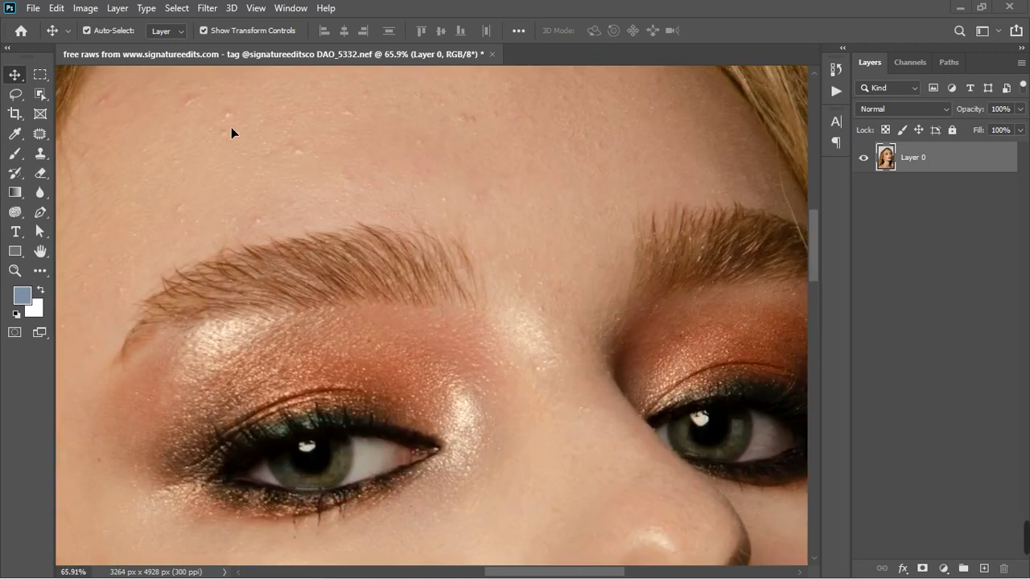
pyautogui.scroll(-2, 530, 173)
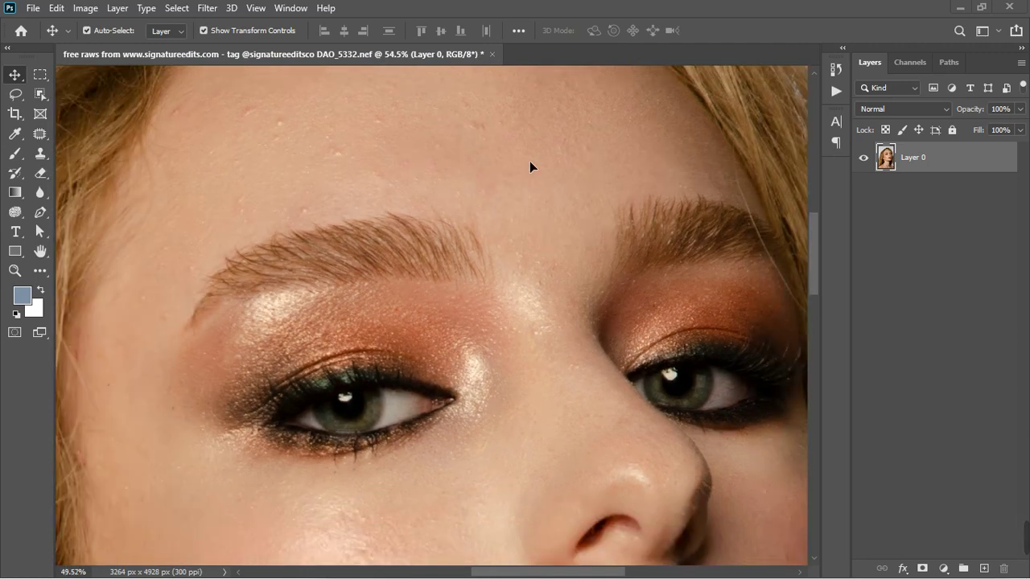
pyautogui.scroll(-2, 529, 165)
pyautogui.scroll(-3, 529, 163)
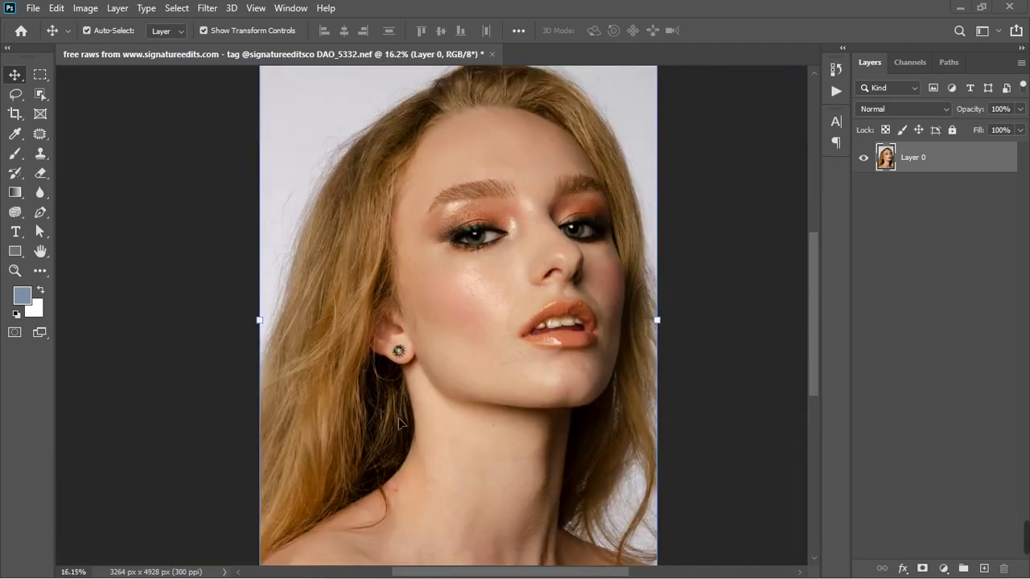
pyautogui.scroll(1, 313, 527)
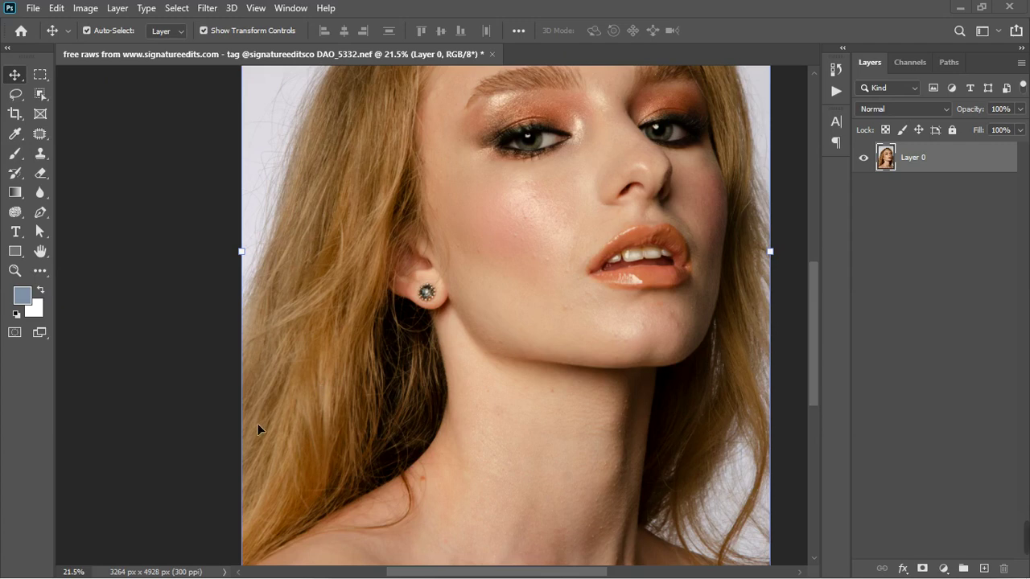
pyautogui.scroll(-1, 298, 310)
pyautogui.scroll(-2, 469, 306)
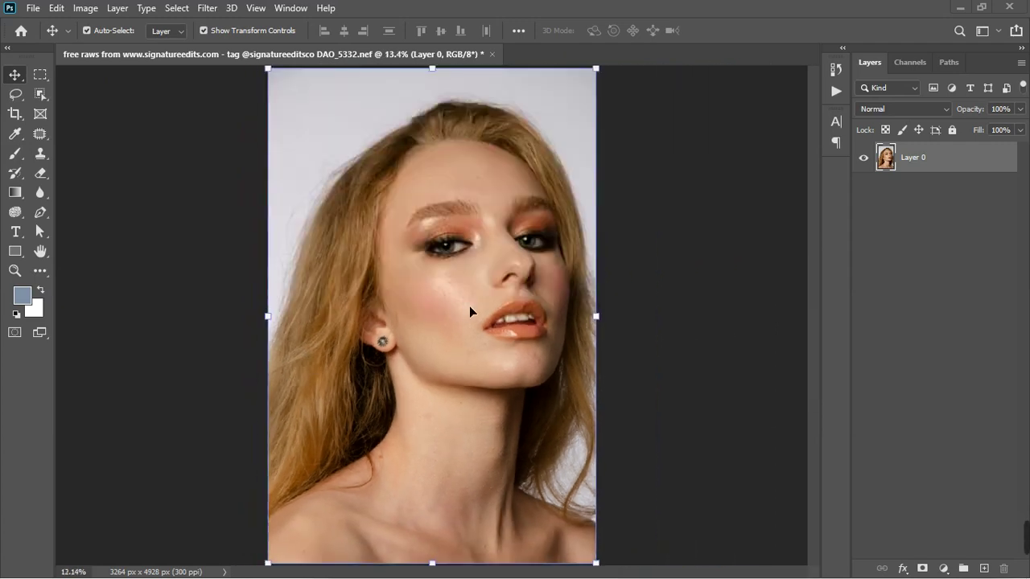
pyautogui.scroll(4, 462, 497)
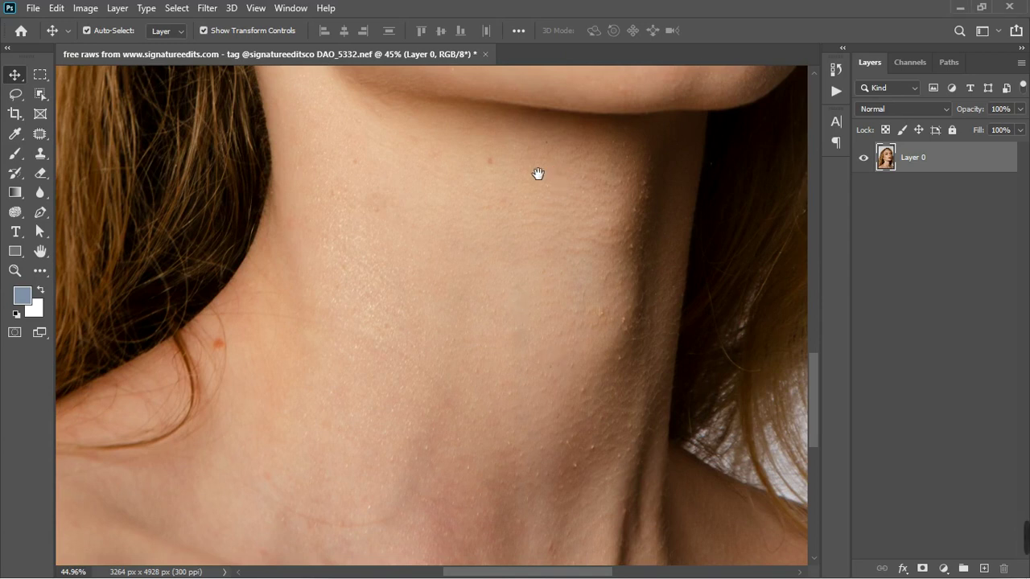
pyautogui.scroll(-3, 499, 290)
pyautogui.scroll(-2, 468, 318)
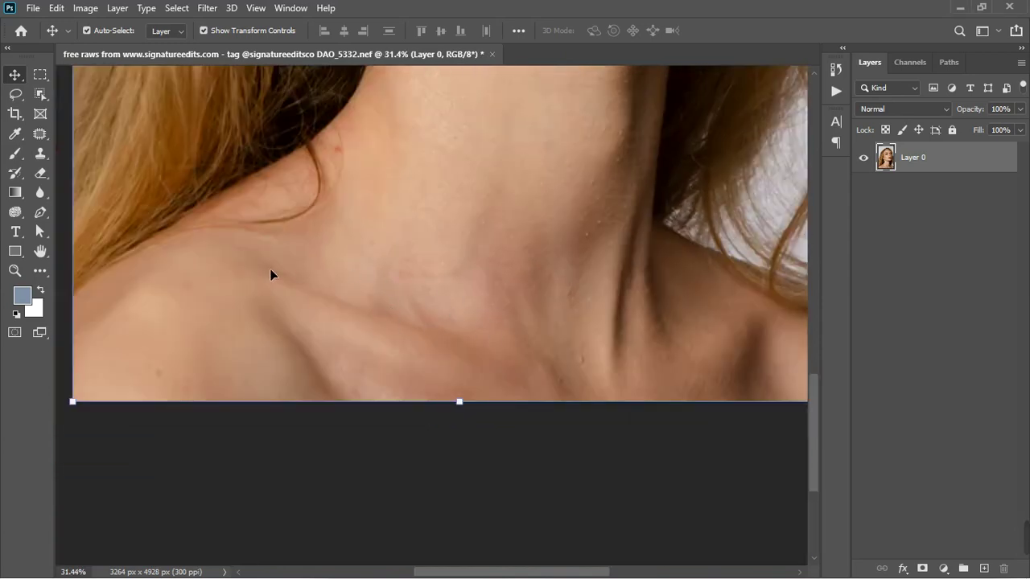
pyautogui.scroll(-2, 487, 206)
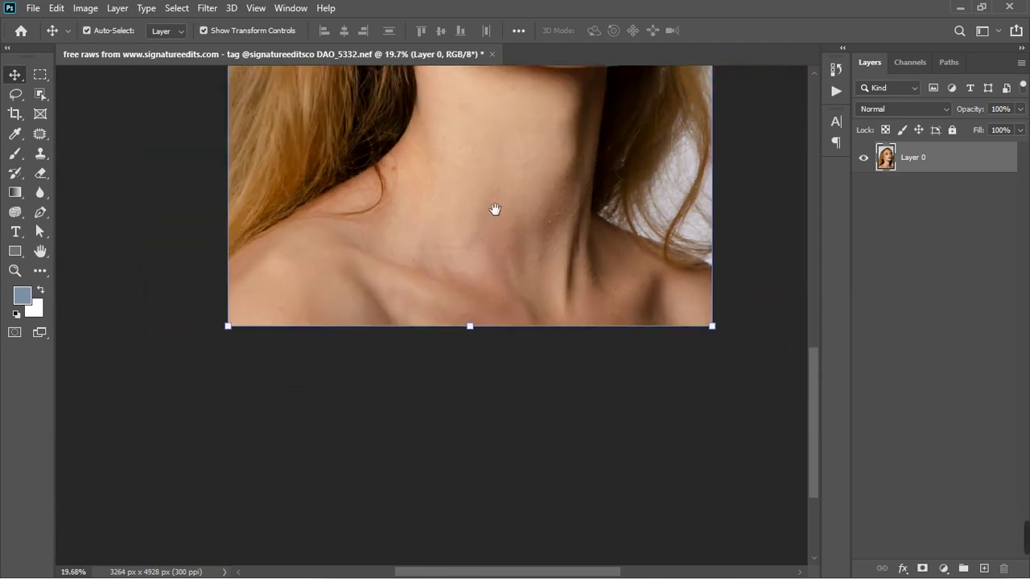
pyautogui.scroll(3, 489, 322)
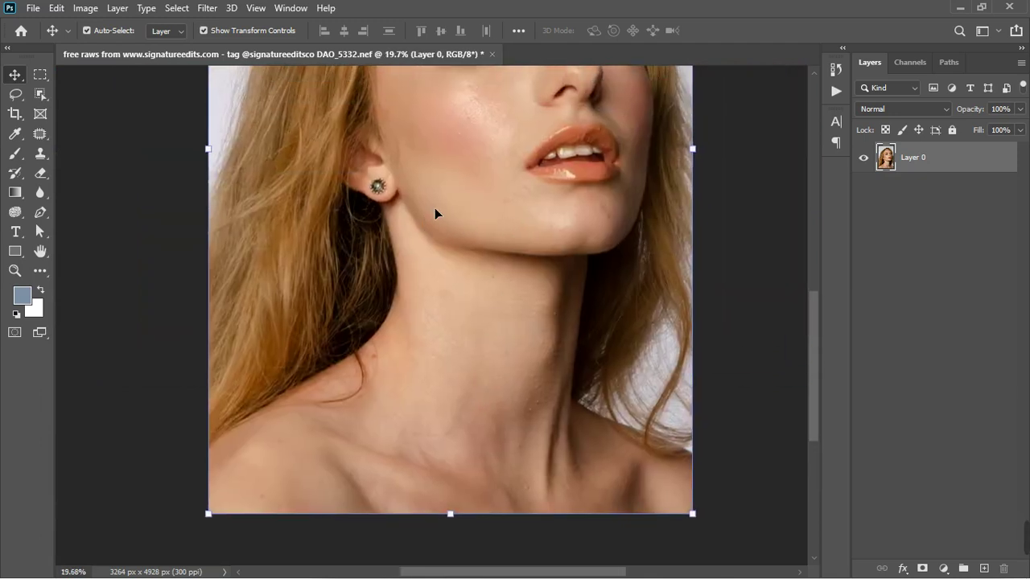
pyautogui.scroll(-2, 489, 378)
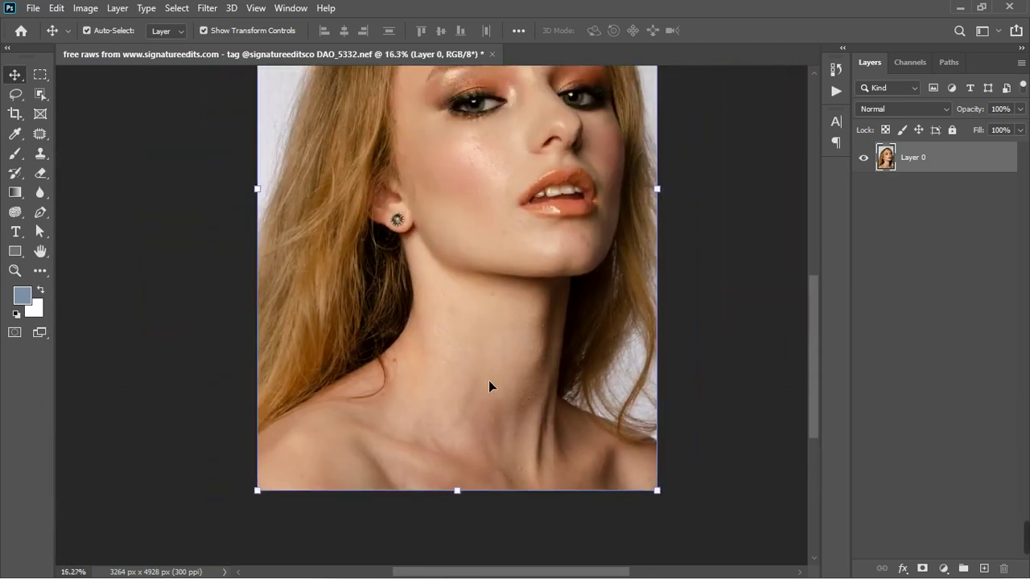
pyautogui.scroll(3, 522, 312)
pyautogui.scroll(2, 522, 312)
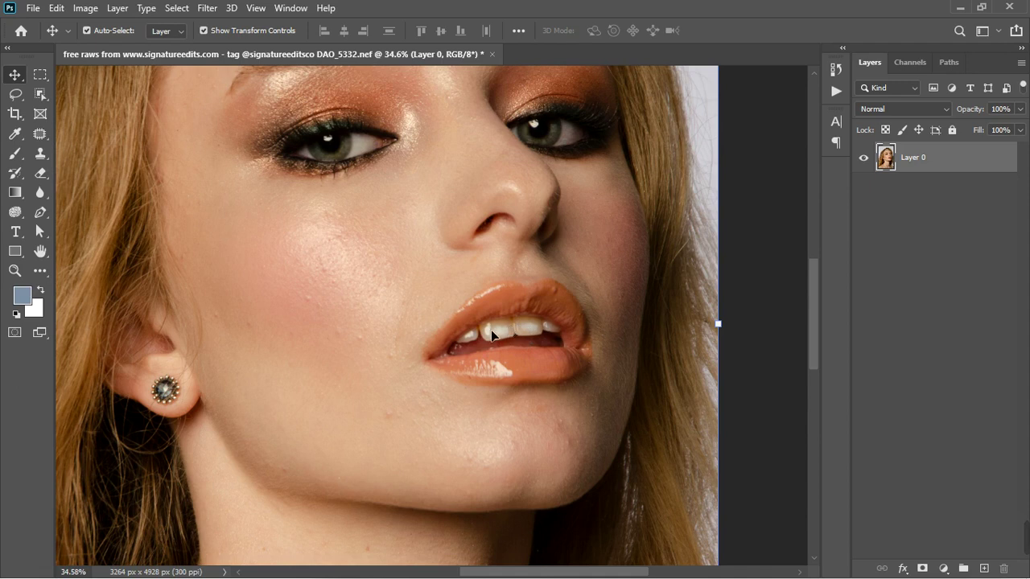
pyautogui.scroll(-5, 512, 330)
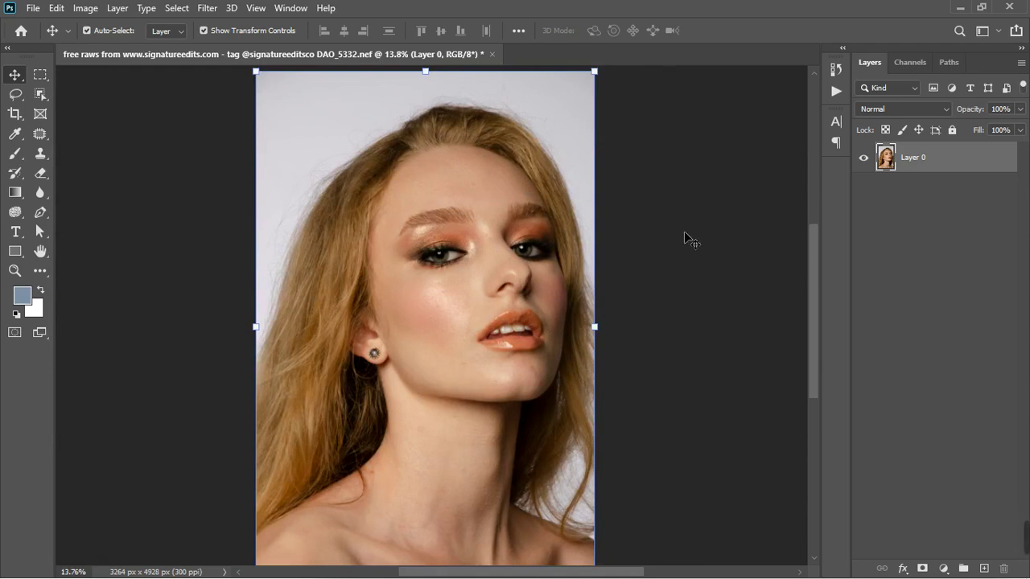
pyautogui.scroll(-2, 461, 370)
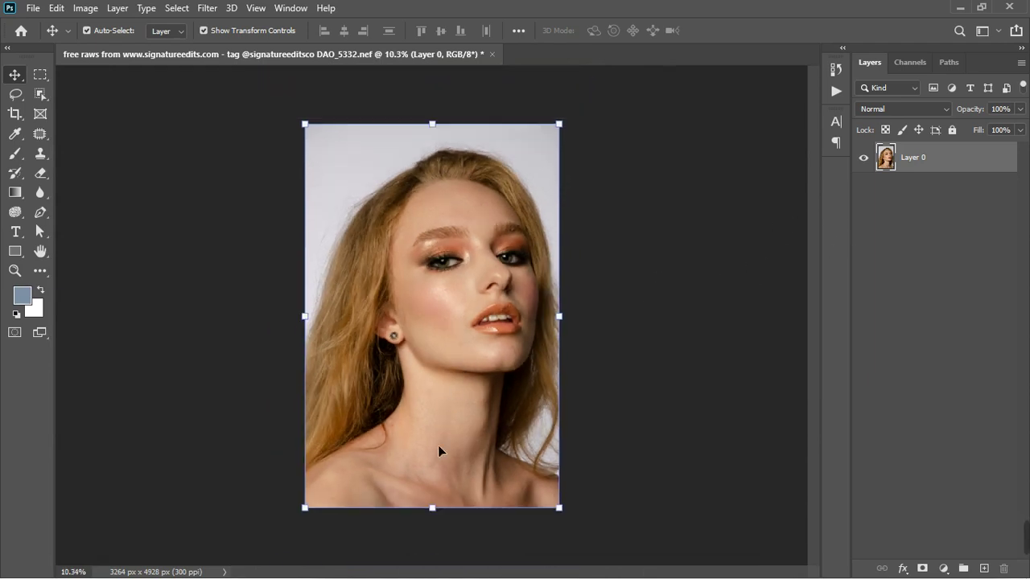
pyautogui.scroll(-1, 438, 449)
pyautogui.scroll(2, 437, 449)
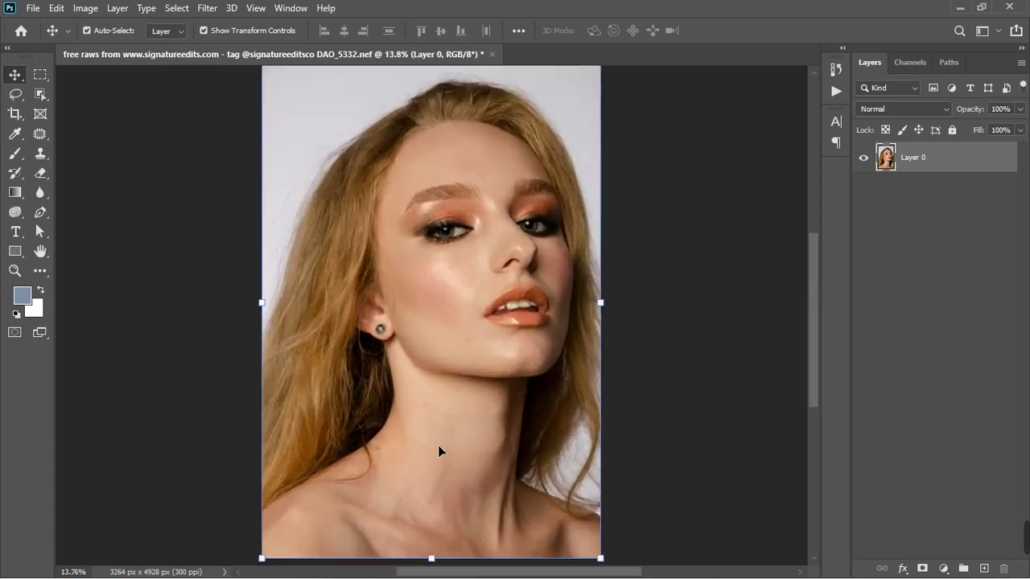
# Step: Add a Hue/Saturation adjustment layer above the portrait and target the Reds range by sampling the reddish skin at the neck's base
pyautogui.click(944, 569)
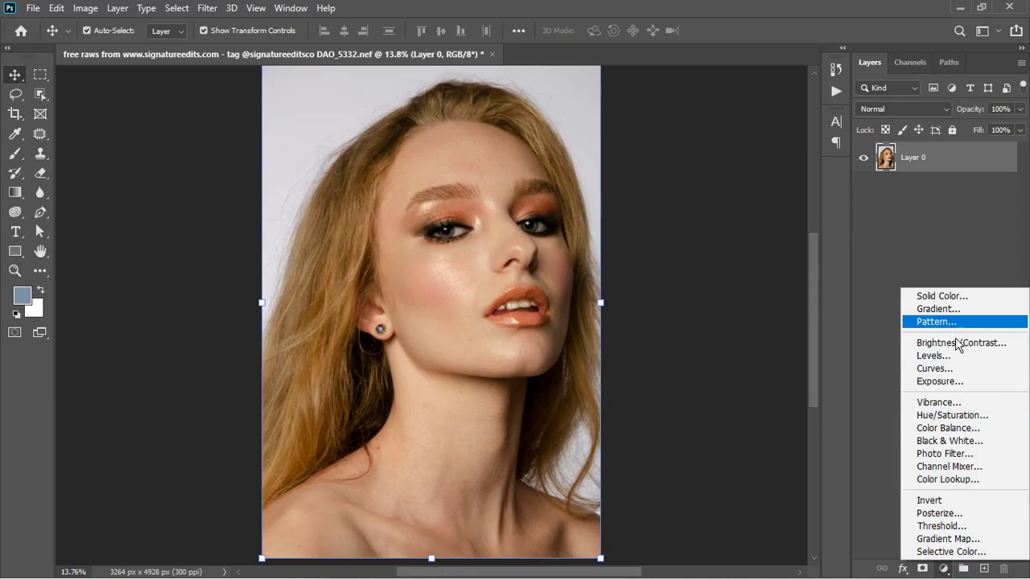
pyautogui.click(953, 415)
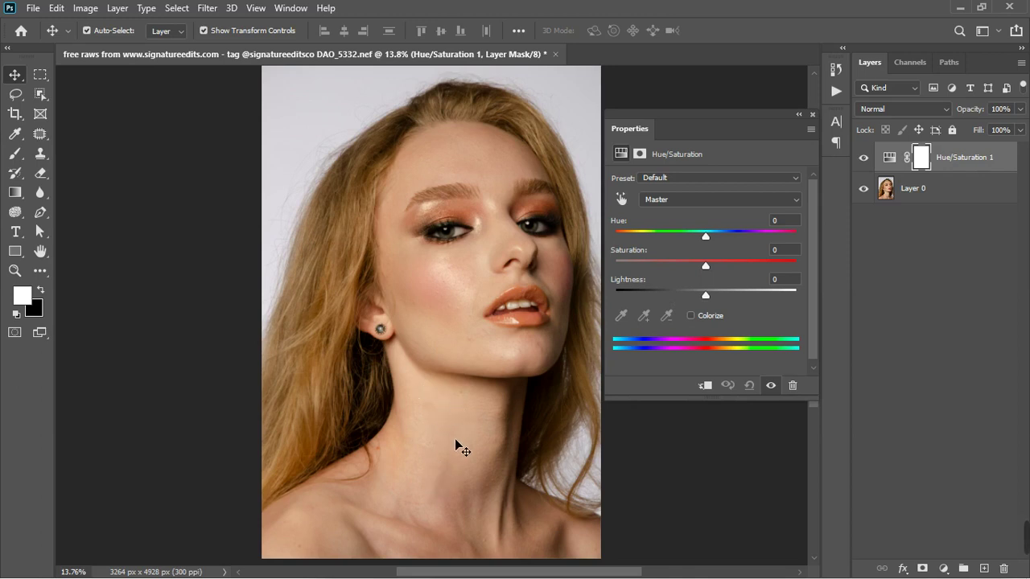
pyautogui.click(621, 199)
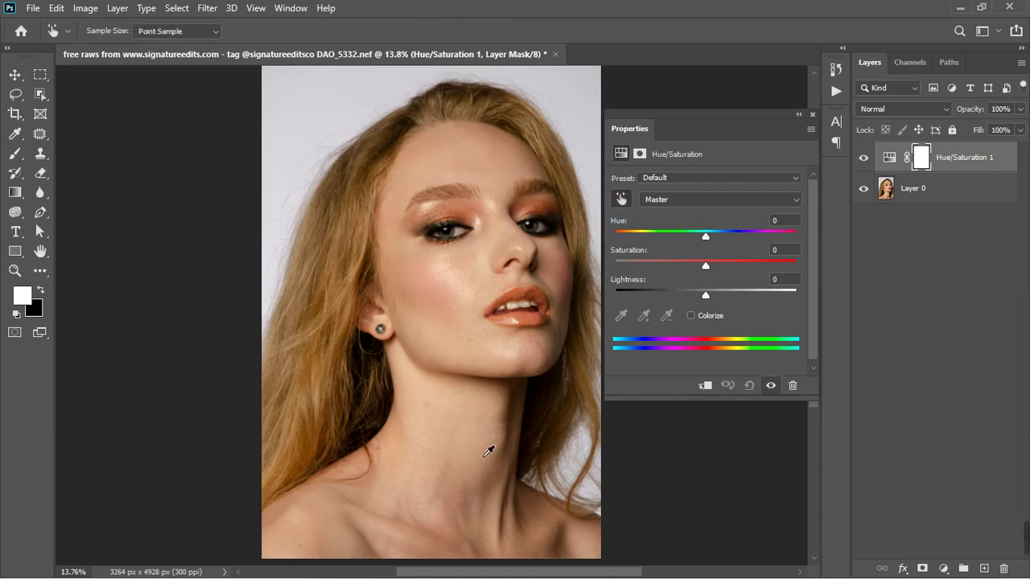
pyautogui.scroll(5, 437, 531)
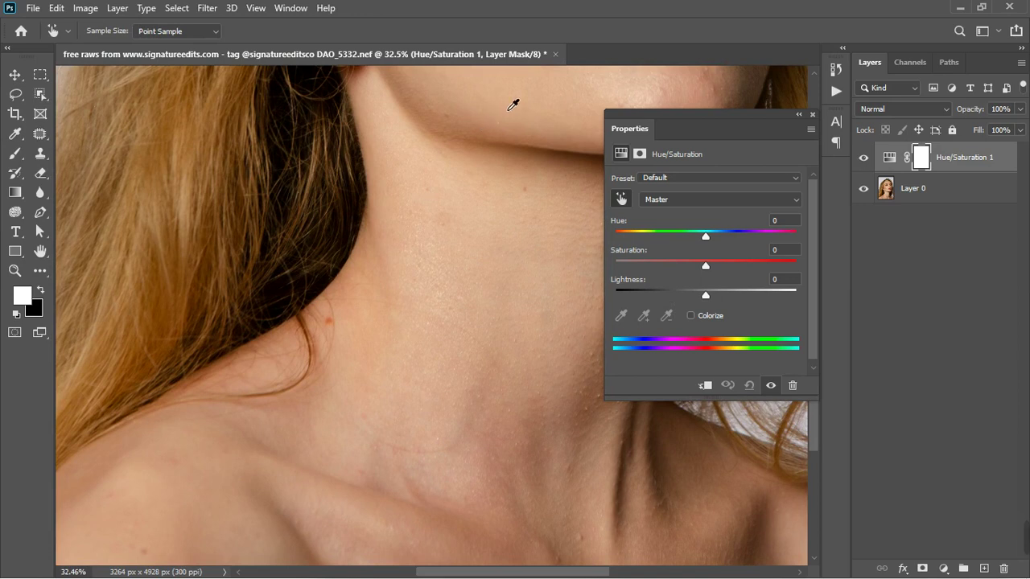
pyautogui.click(506, 462)
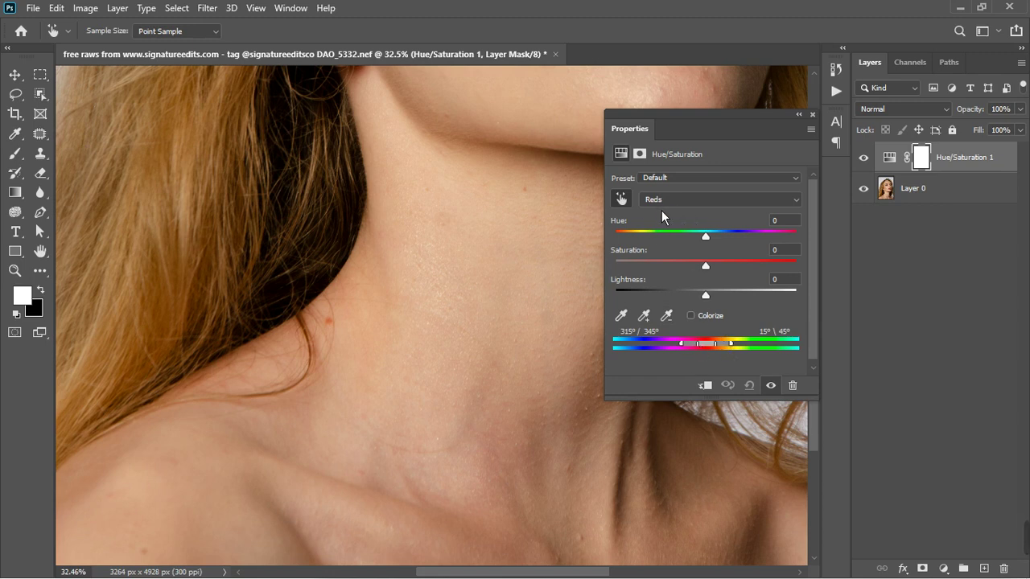
# Step: Shift the Reds hue to +119 to expose the affected skin, and narrow the colour range to 313°/333° and 4°\30°
pyautogui.moveTo(714, 244); pyautogui.dragTo(782, 243)
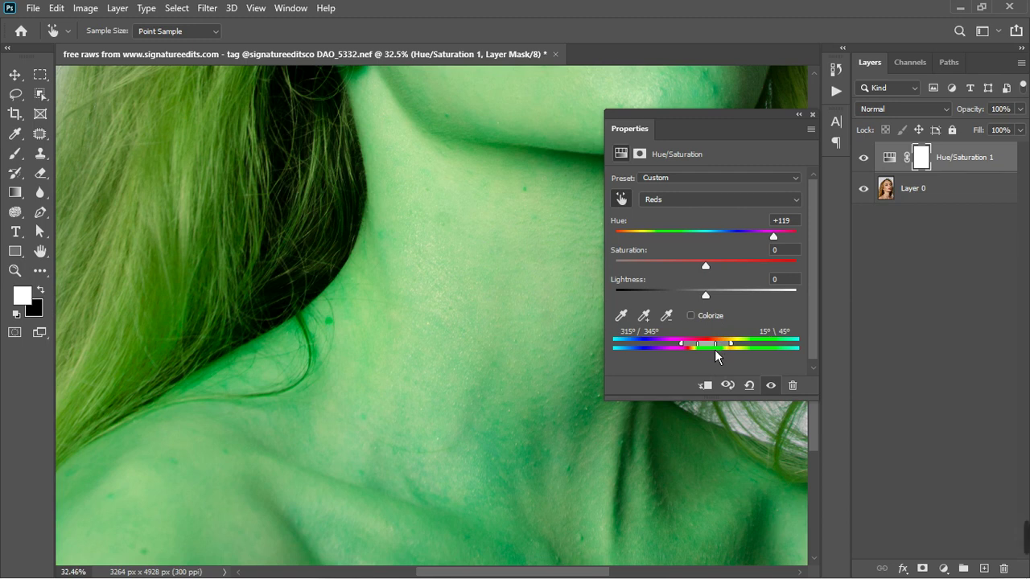
pyautogui.moveTo(715, 349); pyautogui.dragTo(709, 352)
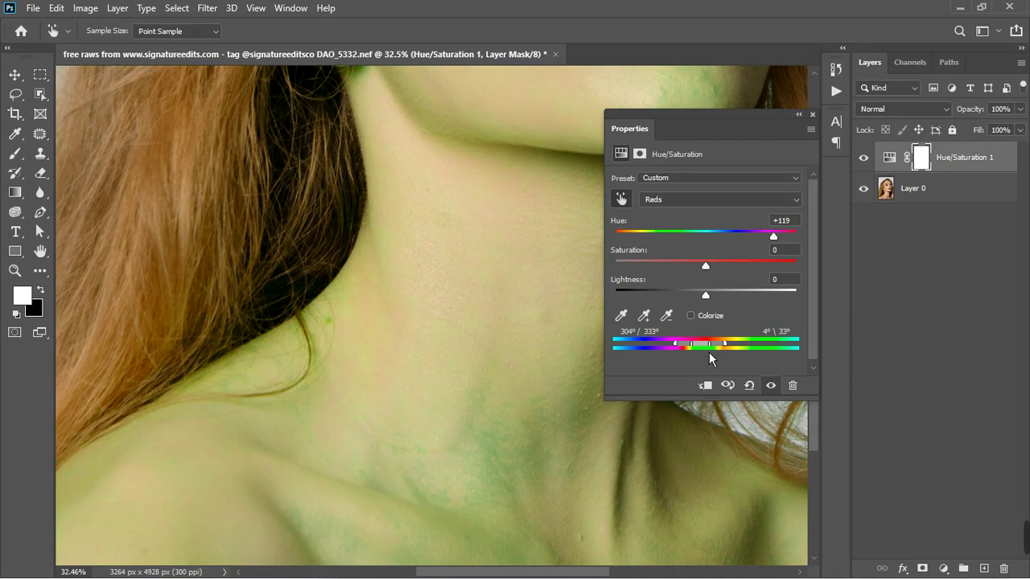
pyautogui.moveTo(687, 347); pyautogui.dragTo(688, 348)
pyautogui.moveTo(731, 349); pyautogui.dragTo(728, 349)
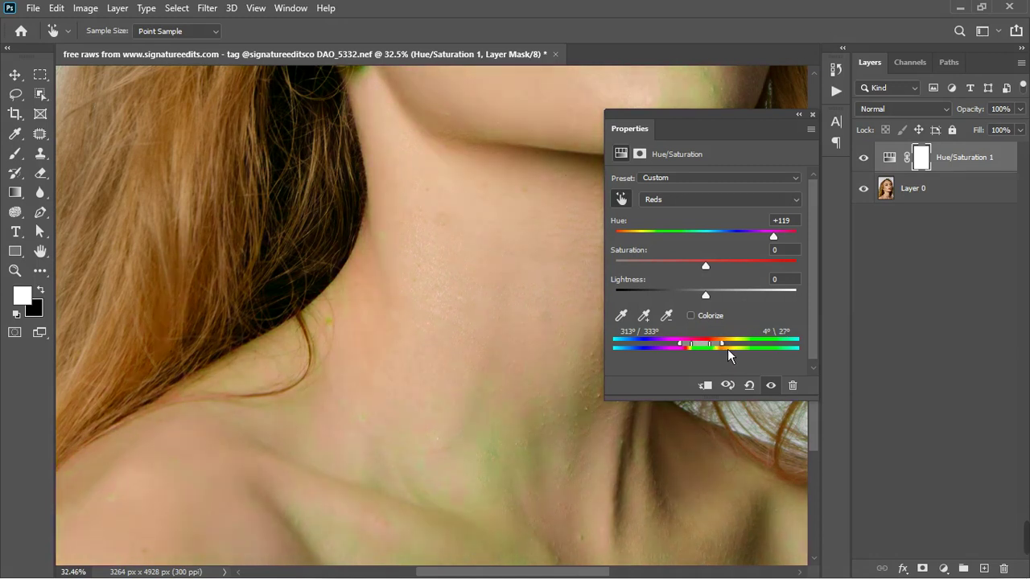
pyautogui.moveTo(729, 350); pyautogui.dragTo(729, 350)
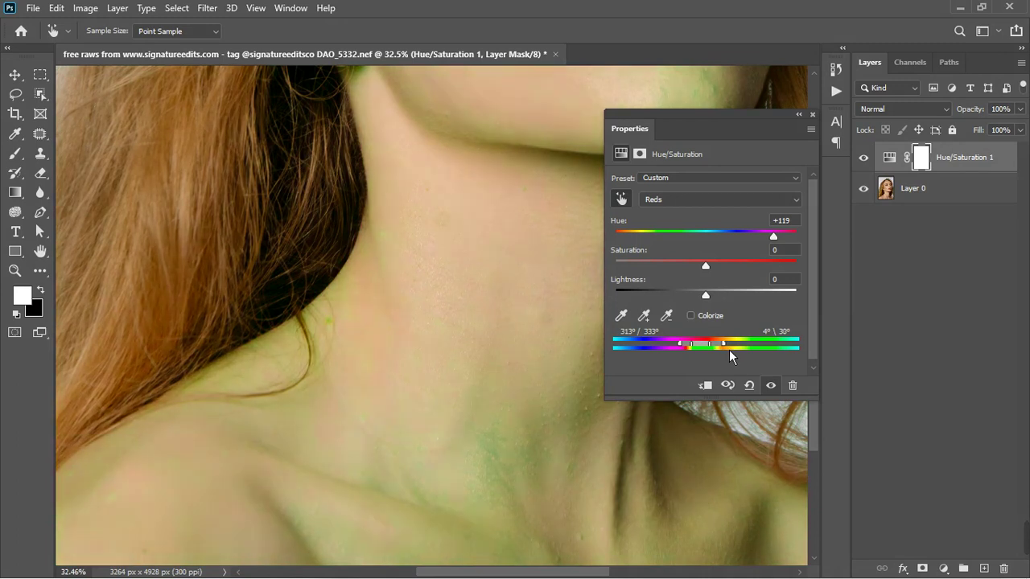
pyautogui.scroll(-5, 471, 333)
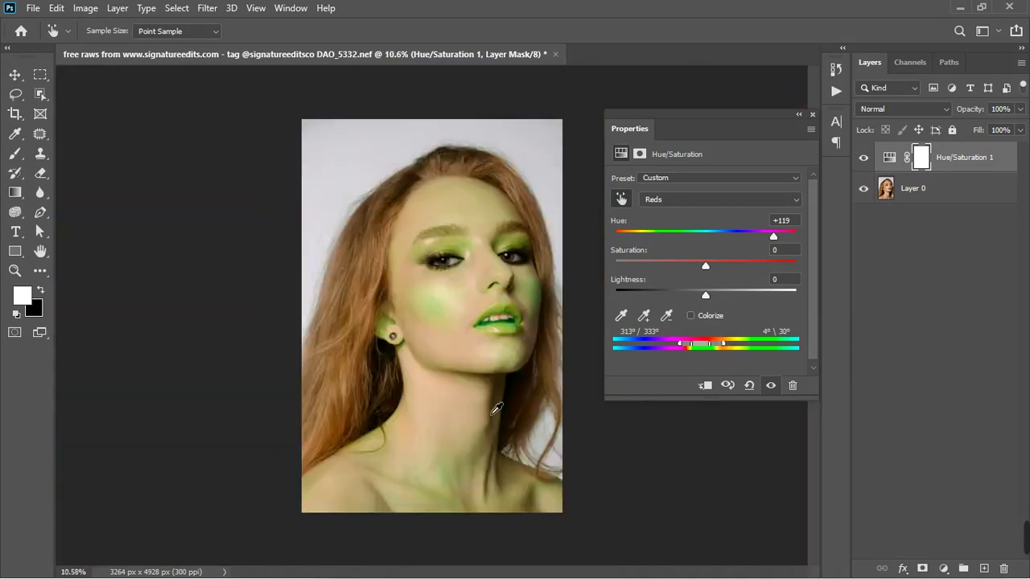
pyautogui.scroll(1, 458, 448)
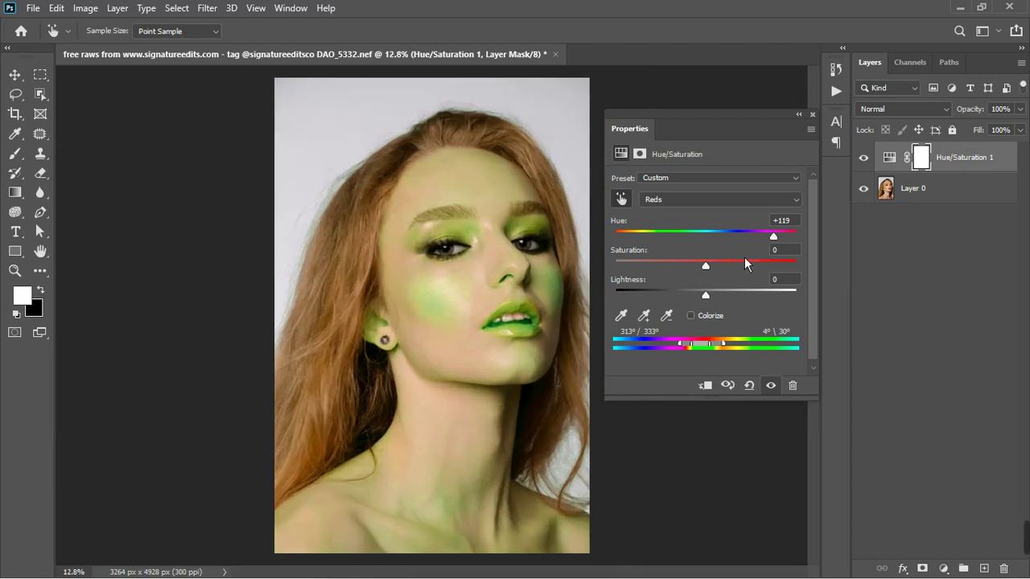
# Step: Reset the Reds hue to 0, keeping the narrowed colour range
pyautogui.click(784, 222)
pyautogui.moveTo(773, 239); pyautogui.dragTo(713, 260)
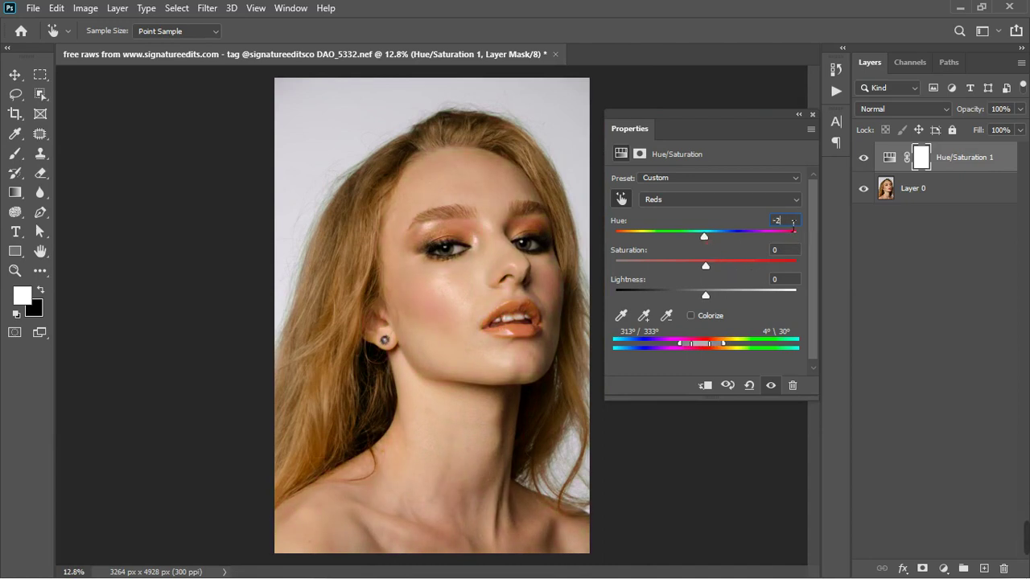
pyautogui.press('Return')
pyautogui.write('0')
pyautogui.click(734, 282)
pyautogui.click(459, 510)
# Step: Set the Reds hue to +14 and compare the neck and chest with the adjustment off and on
pyautogui.scroll(5, 466, 475)
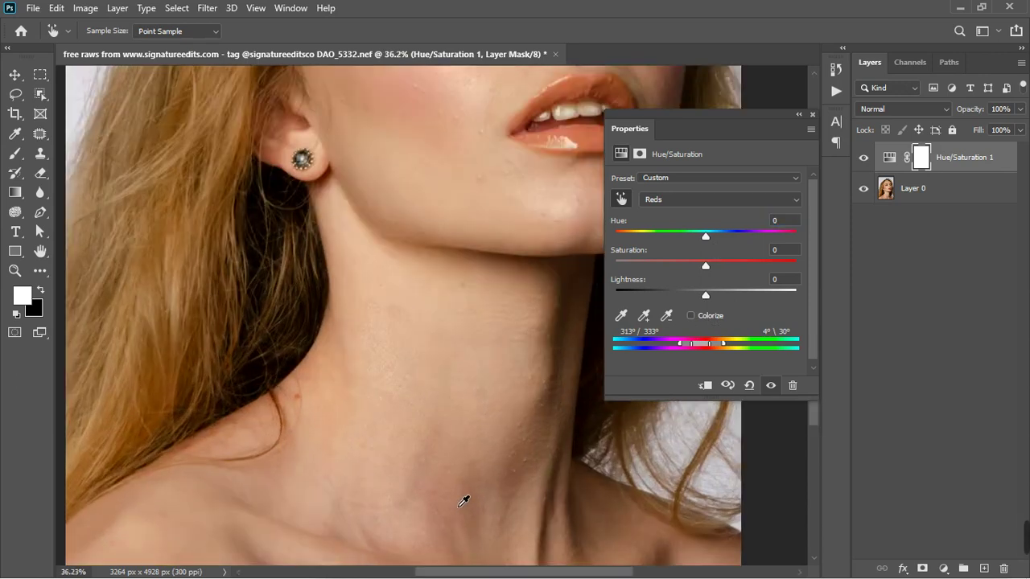
pyautogui.scroll(-3, 823, 434)
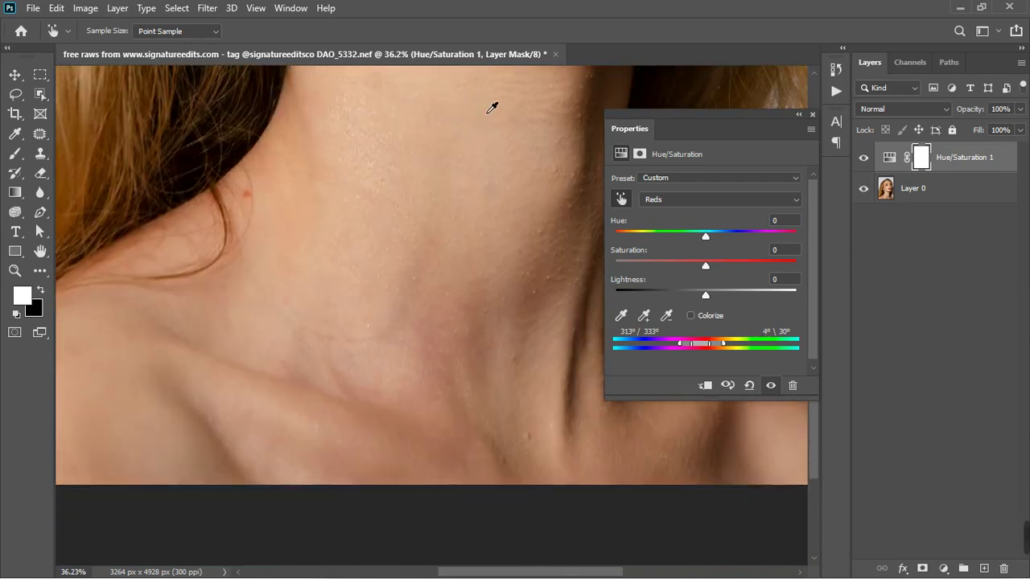
pyautogui.scroll(-2, 455, 312)
pyautogui.scroll(-1, 455, 312)
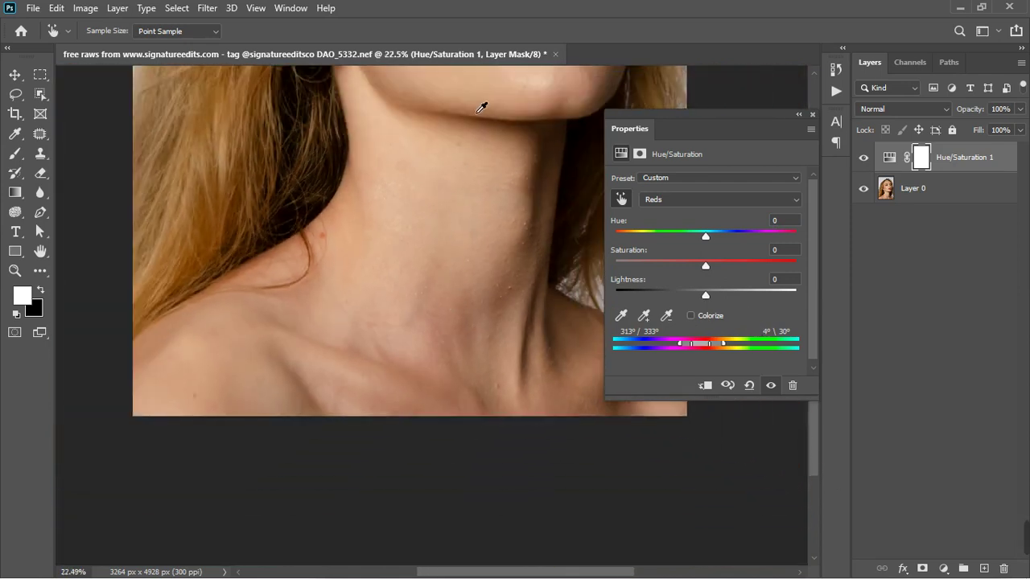
pyautogui.scroll(1, 714, 244)
pyautogui.scroll(11, 722, 242)
pyautogui.scroll(2, 460, 346)
pyautogui.click(777, 391)
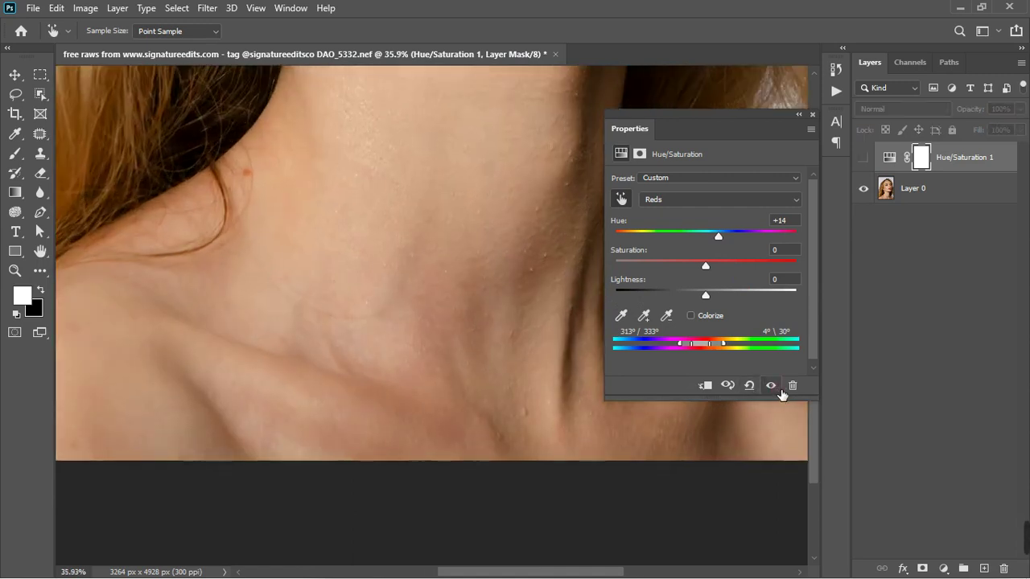
pyautogui.click(777, 389)
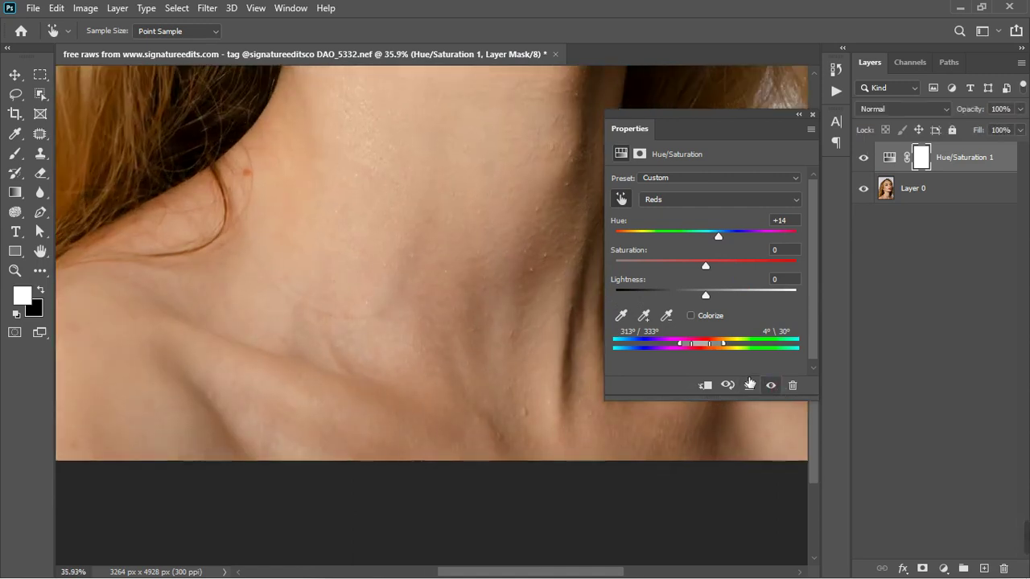
# Step: Set the Reds hue to +22 and the saturation to +12, judging the result on the whole portrait
pyautogui.moveTo(728, 244); pyautogui.dragTo(733, 242)
pyautogui.moveTo(719, 278); pyautogui.dragTo(723, 278)
pyautogui.scroll(-4, 479, 304)
pyautogui.scroll(3, 464, 346)
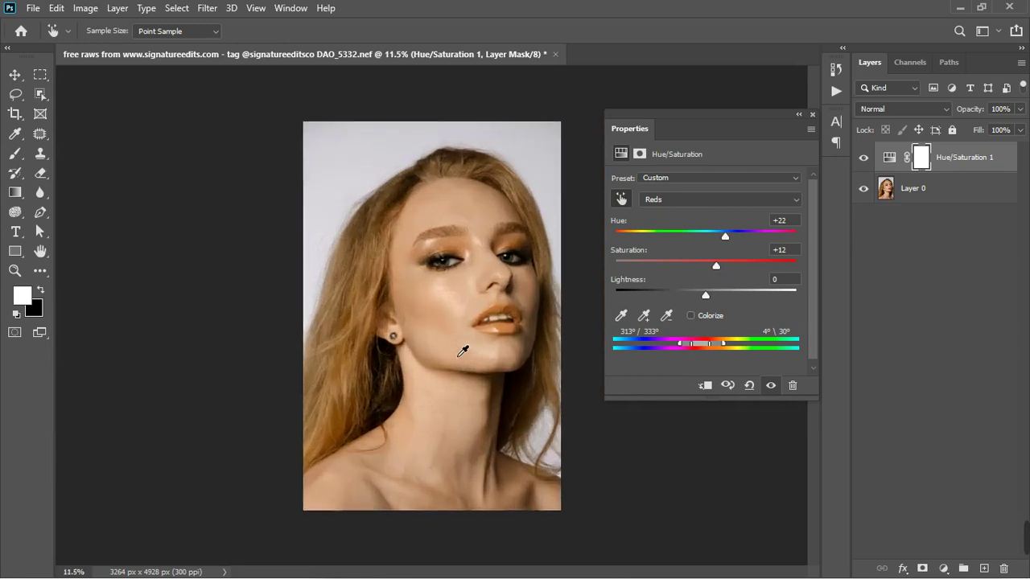
pyautogui.scroll(-1, 464, 351)
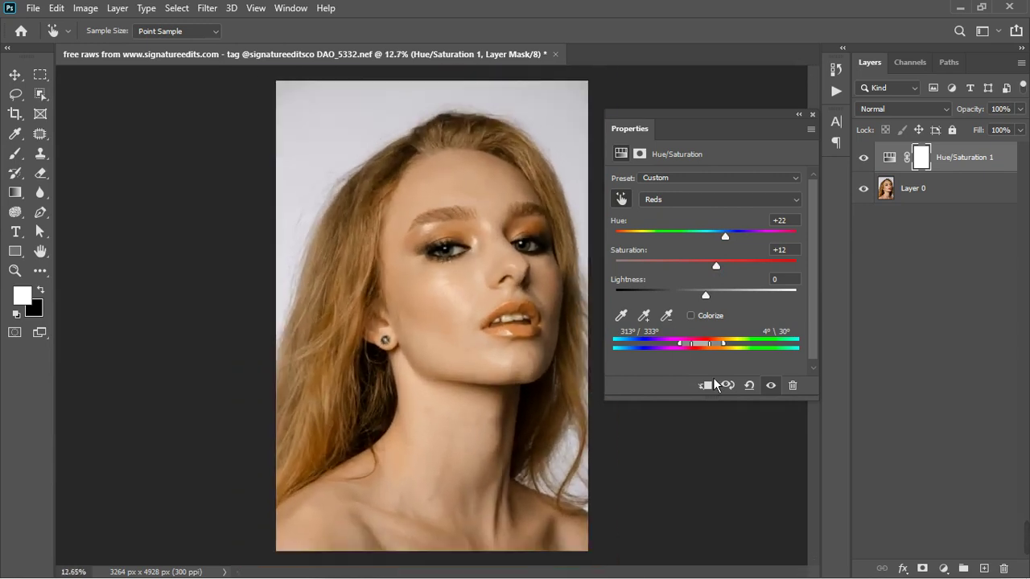
# Step: Compare the portrait before and after the Hue/Saturation adjustment, leave it visible, and close its properties
pyautogui.click(773, 386)
pyautogui.click(773, 386)
pyautogui.click(773, 387)
pyautogui.click(773, 386)
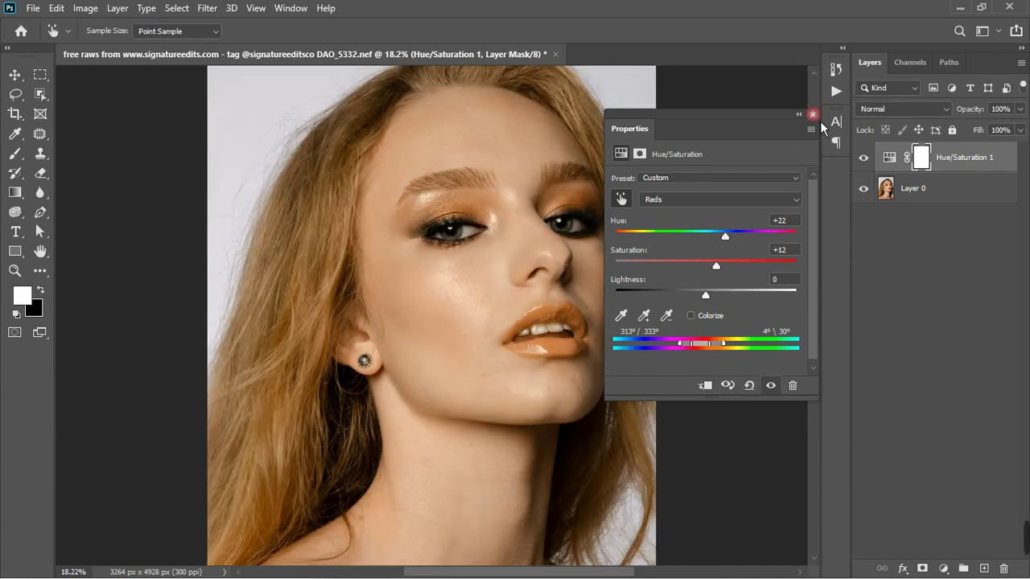
pyautogui.click(813, 115)
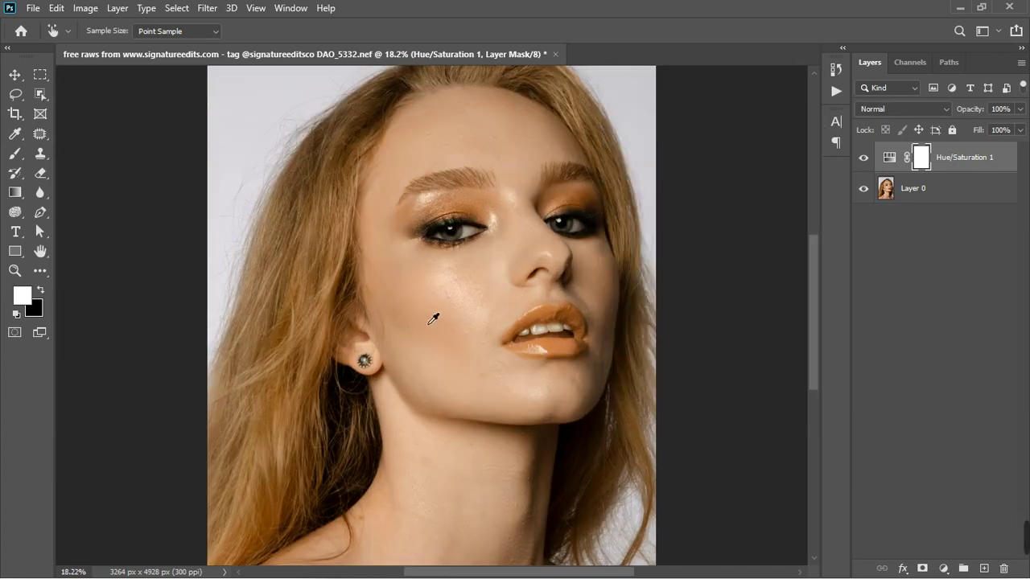
# Step: Paint black over the lips on the Hue/Saturation 1 mask, raising the brush flow to 46%, and compare with the adjustment off and on
pyautogui.click(25, 155)
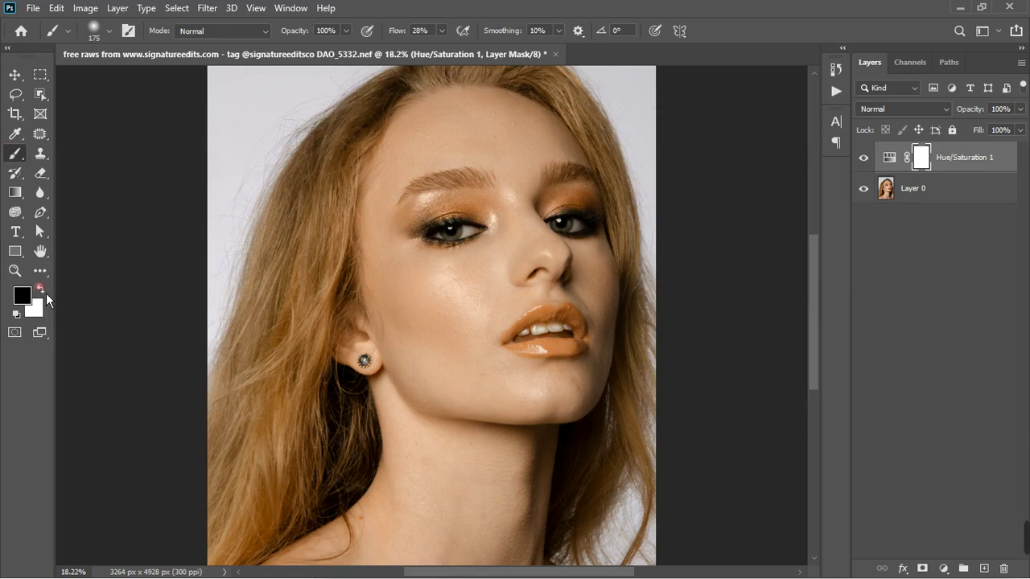
pyautogui.scroll(2, 559, 346)
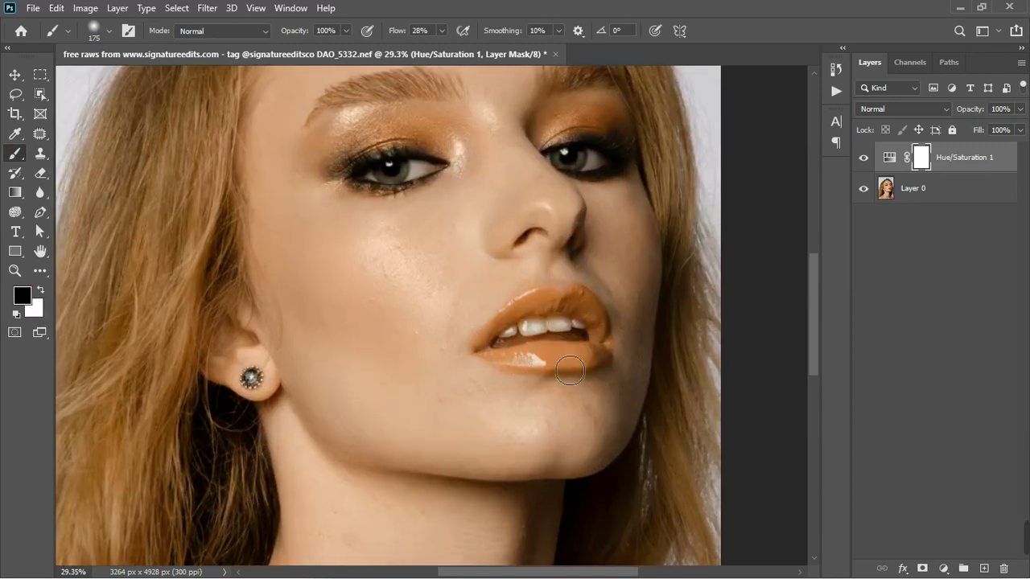
pyautogui.moveTo(569, 370)
pyautogui.mouseDown()
pyautogui.moveTo(605, 367)
pyautogui.moveTo(539, 363)
pyautogui.moveTo(531, 342)
pyautogui.moveTo(581, 325)
pyautogui.moveTo(553, 320)
pyautogui.moveTo(607, 340)
pyautogui.moveTo(590, 308)
pyautogui.moveTo(602, 327)
pyautogui.moveTo(593, 356)
pyautogui.moveTo(540, 362)
pyautogui.mouseUp()
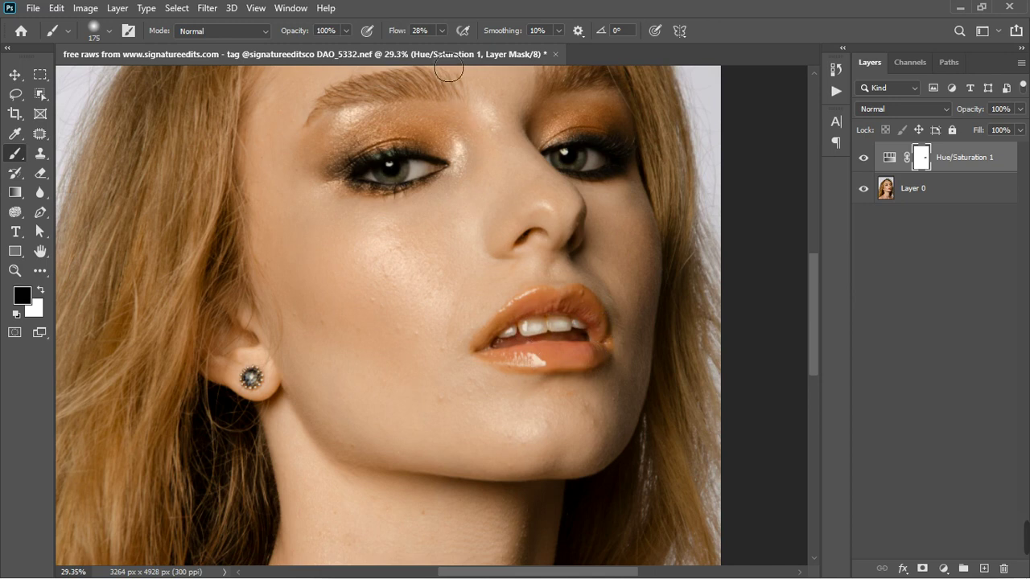
pyautogui.click(441, 30)
pyautogui.moveTo(444, 48); pyautogui.dragTo(454, 48)
pyautogui.click(505, 245)
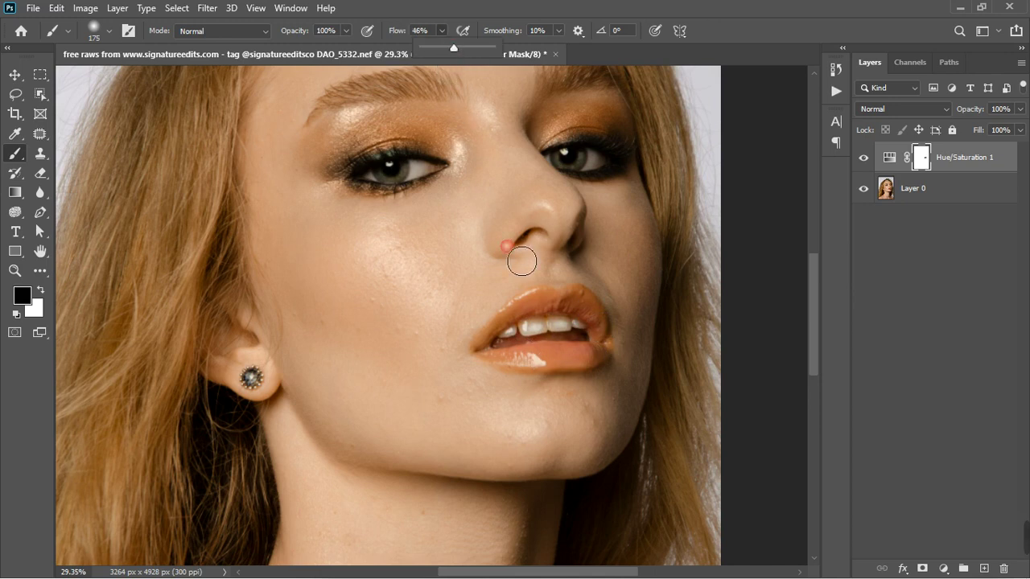
pyautogui.moveTo(579, 317)
pyautogui.mouseDown()
pyautogui.moveTo(604, 321)
pyautogui.moveTo(584, 313)
pyautogui.moveTo(605, 352)
pyautogui.moveTo(609, 340)
pyautogui.moveTo(606, 353)
pyautogui.moveTo(533, 346)
pyautogui.moveTo(511, 357)
pyautogui.moveTo(605, 380)
pyautogui.moveTo(518, 349)
pyautogui.moveTo(556, 324)
pyautogui.moveTo(510, 359)
pyautogui.moveTo(591, 306)
pyautogui.moveTo(619, 350)
pyautogui.moveTo(505, 366)
pyautogui.moveTo(589, 376)
pyautogui.mouseUp()
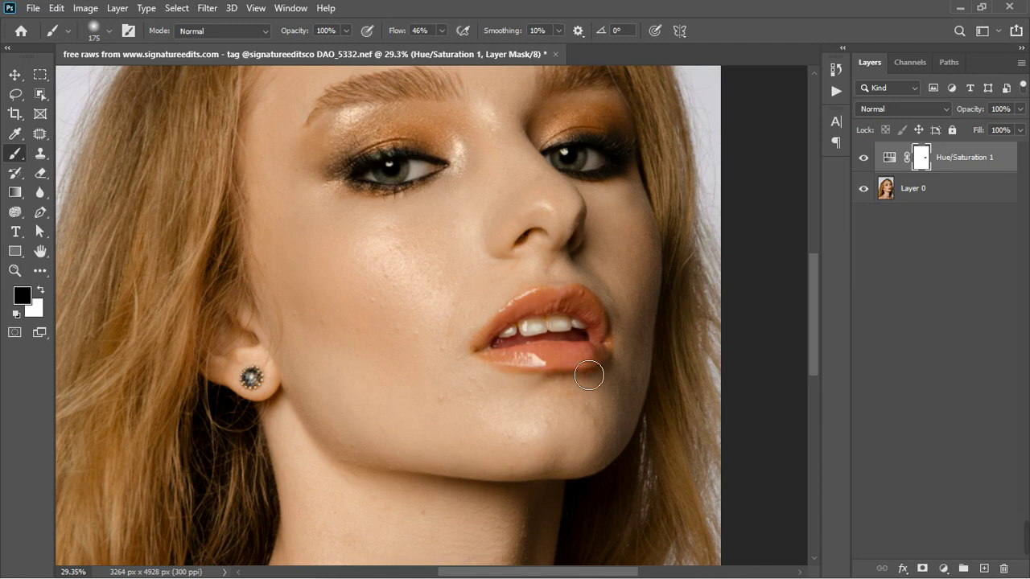
pyautogui.click(863, 157)
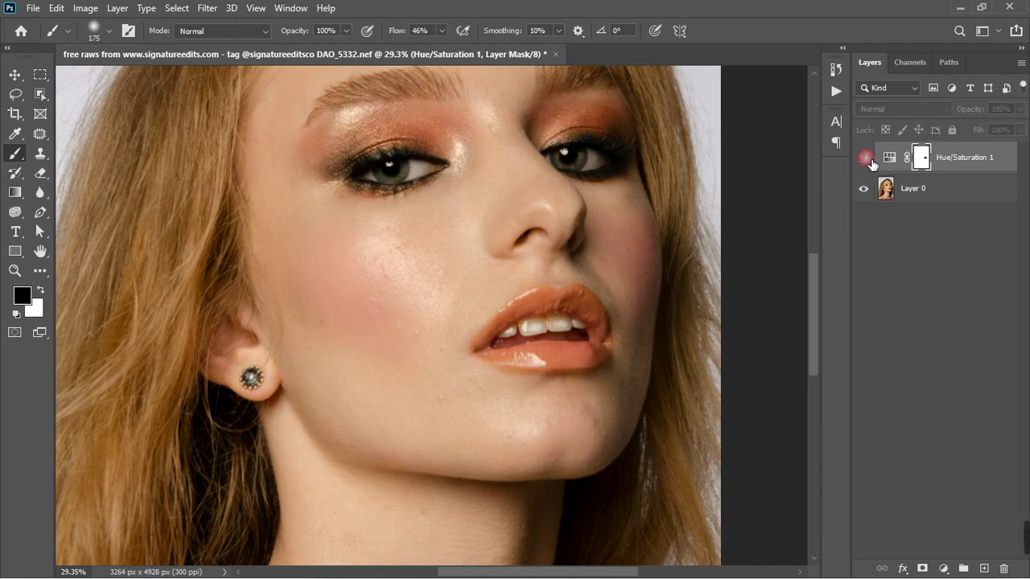
pyautogui.click(866, 159)
# Step: Paint the Hue/Saturation 1 mask black over the eyeshadow on both eyes and check against the unadjusted portrait
pyautogui.moveTo(425, 188)
pyautogui.mouseDown()
pyautogui.moveTo(429, 142)
pyautogui.moveTo(368, 164)
pyautogui.moveTo(436, 149)
pyautogui.moveTo(337, 157)
pyautogui.moveTo(436, 152)
pyautogui.moveTo(594, 178)
pyautogui.moveTo(599, 153)
pyautogui.moveTo(583, 143)
pyautogui.moveTo(634, 121)
pyautogui.moveTo(551, 142)
pyautogui.moveTo(592, 143)
pyautogui.moveTo(611, 127)
pyautogui.moveTo(640, 151)
pyautogui.moveTo(604, 126)
pyautogui.moveTo(628, 152)
pyautogui.moveTo(568, 131)
pyautogui.moveTo(613, 150)
pyautogui.moveTo(549, 168)
pyautogui.mouseUp()
pyautogui.moveTo(326, 252); pyautogui.dragTo(377, 300)
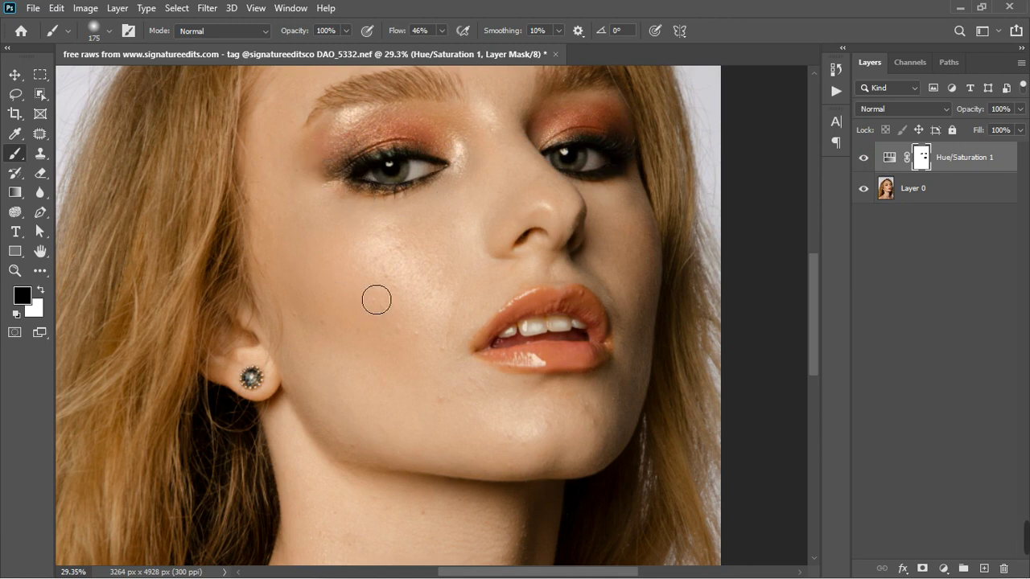
pyautogui.click(868, 161)
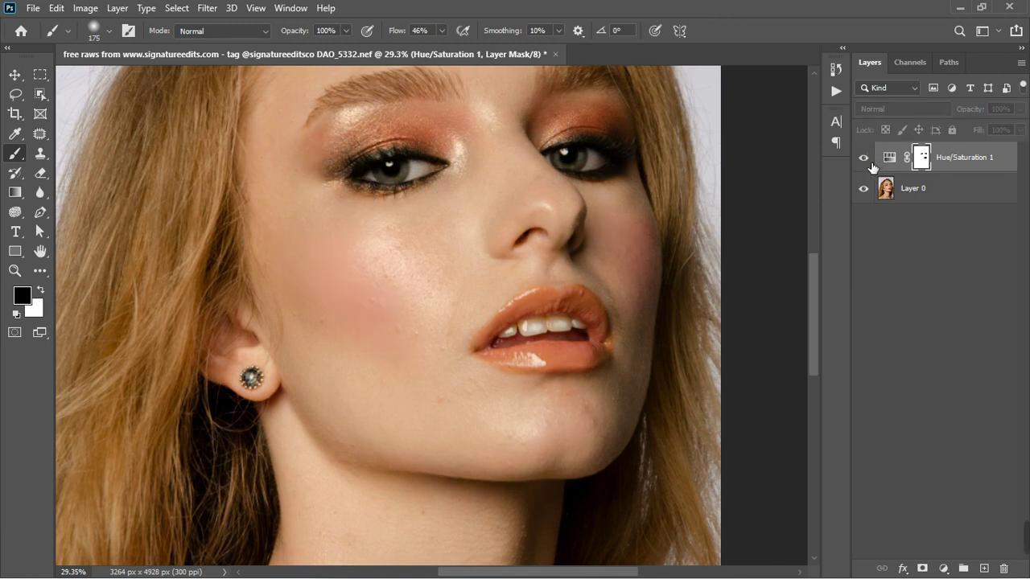
pyautogui.click(866, 159)
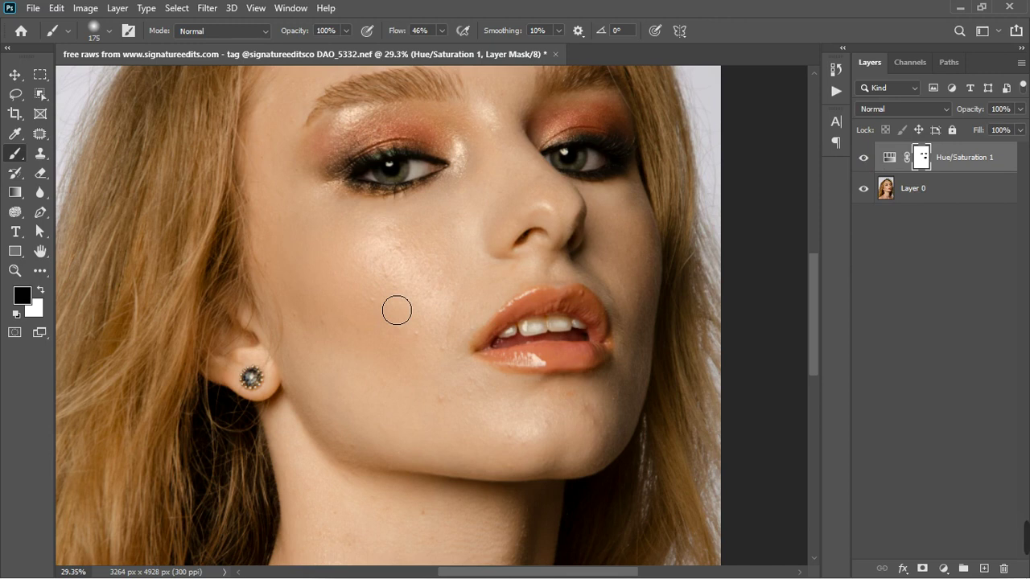
# Step: Enlarge the brush to 400 and paint the blush on both cheeks out of the Hue/Saturation 1 mask
pyautogui.press(']')
pyautogui.press(']')
pyautogui.press(']')
pyautogui.press(']')
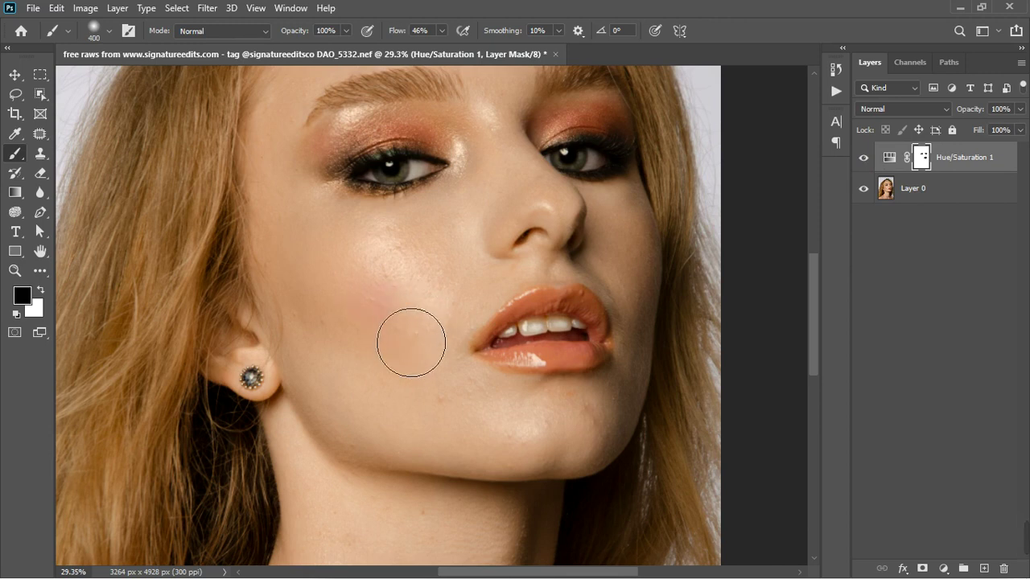
pyautogui.moveTo(411, 343)
pyautogui.mouseDown()
pyautogui.moveTo(440, 353)
pyautogui.moveTo(447, 314)
pyautogui.moveTo(469, 342)
pyautogui.moveTo(423, 310)
pyautogui.moveTo(398, 318)
pyautogui.moveTo(382, 306)
pyautogui.moveTo(441, 329)
pyautogui.mouseUp()
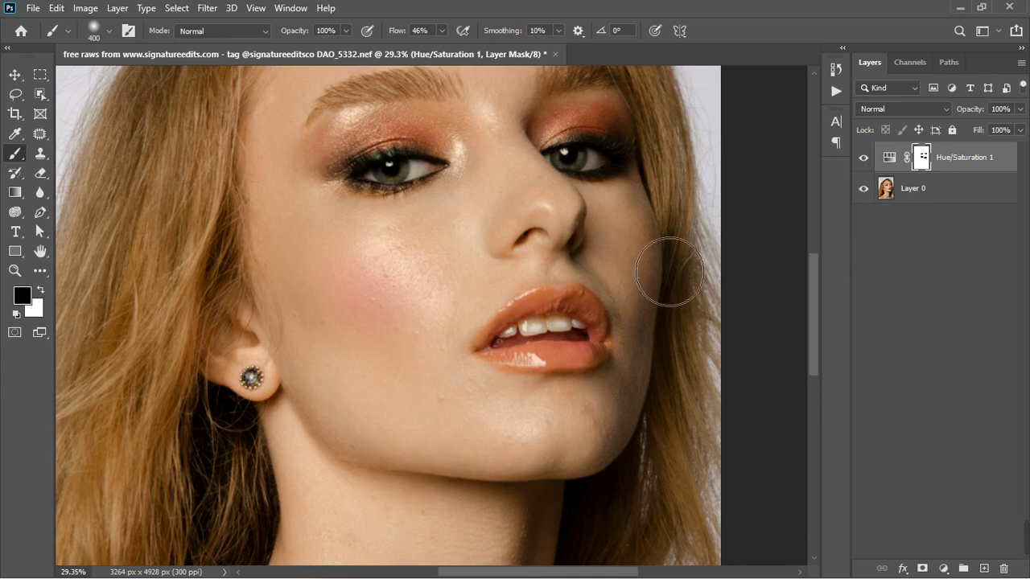
pyautogui.moveTo(669, 272)
pyautogui.mouseDown()
pyautogui.moveTo(693, 313)
pyautogui.moveTo(666, 296)
pyautogui.mouseUp()
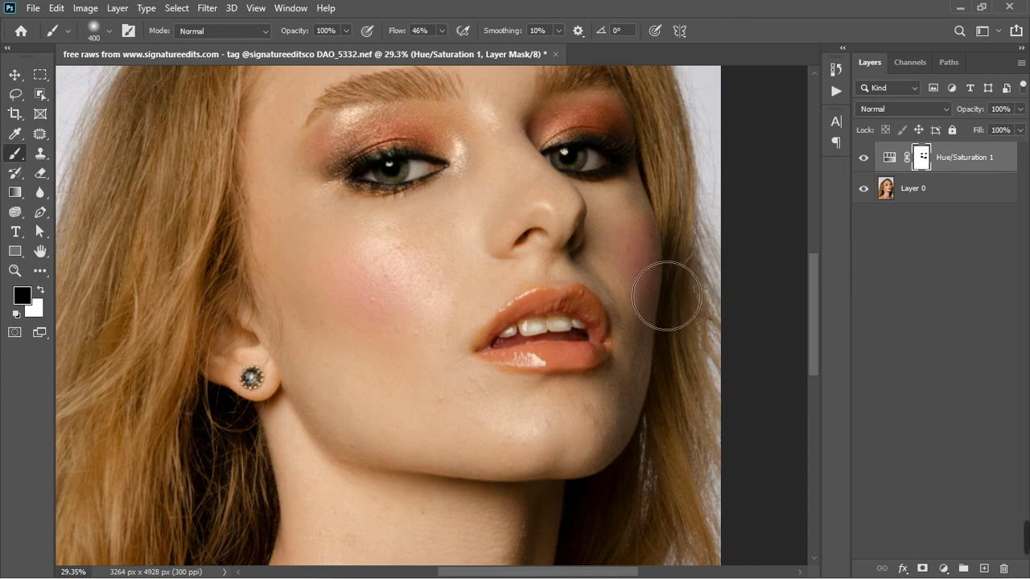
# Step: Compare the whole portrait with the masked Hue/Saturation 1 adjustment off and on, leaving it visible
pyautogui.scroll(-5, 543, 351)
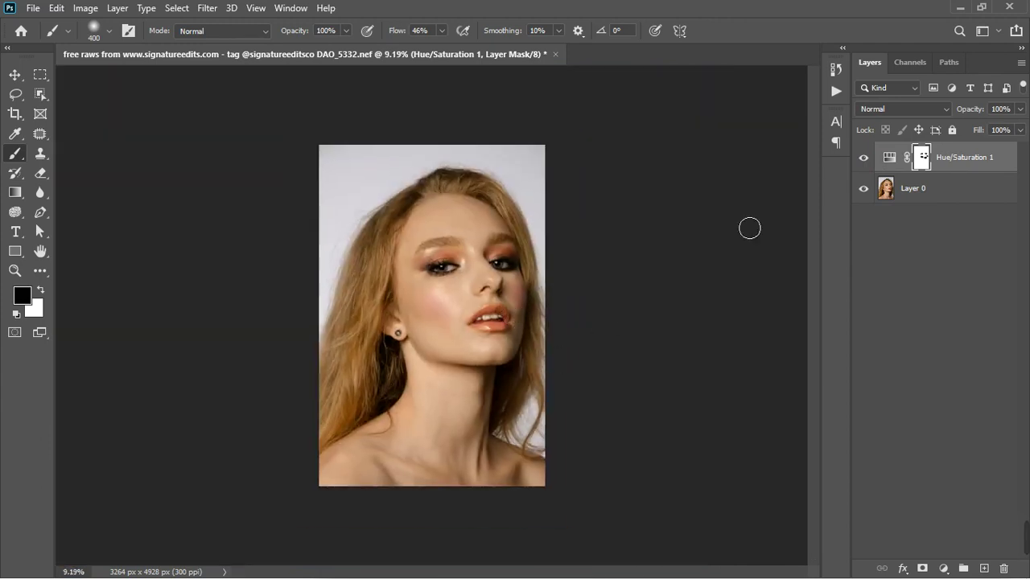
pyautogui.click(864, 159)
pyautogui.click(866, 160)
pyautogui.scroll(2, 443, 249)
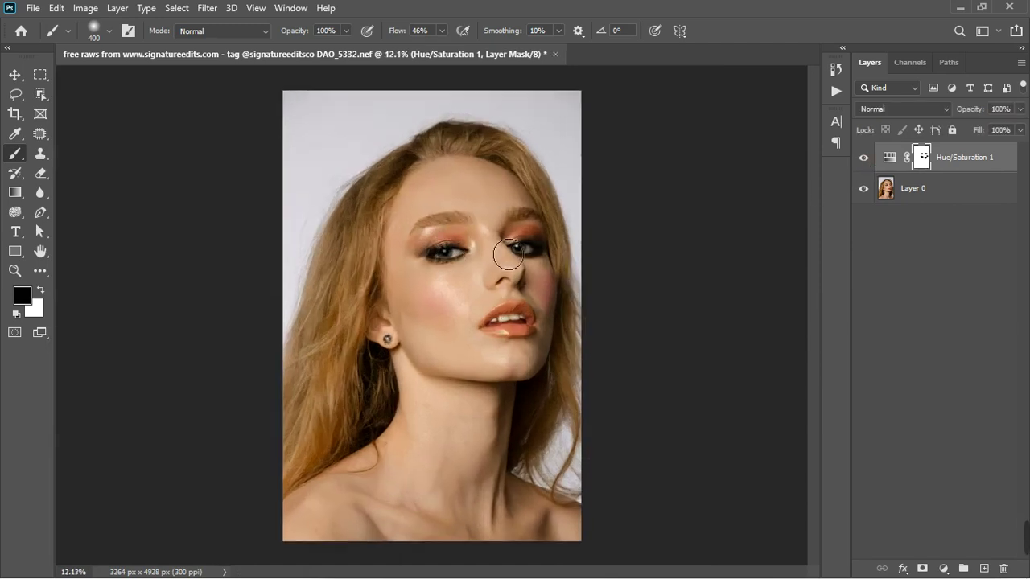
pyautogui.click(866, 159)
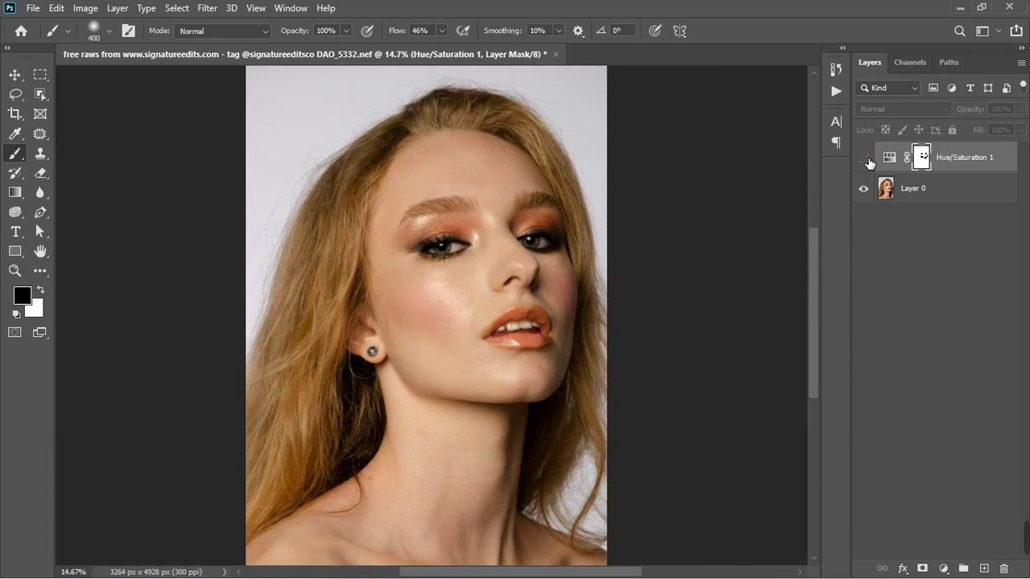
pyautogui.click(866, 159)
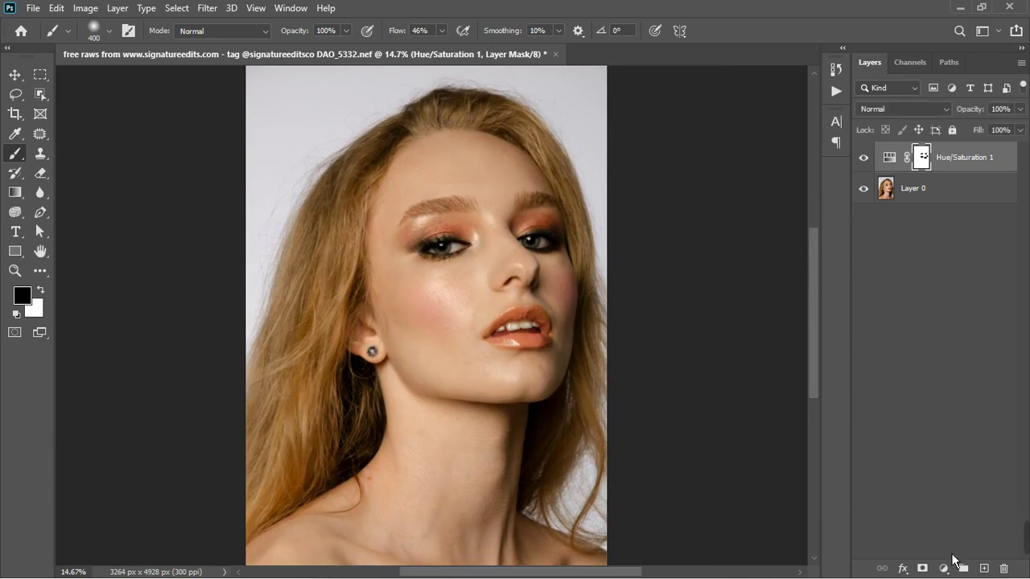
# Step: Add a second Hue/Saturation adjustment layer and sample three tones of the hair beside the neck with Color Range
pyautogui.click(943, 567)
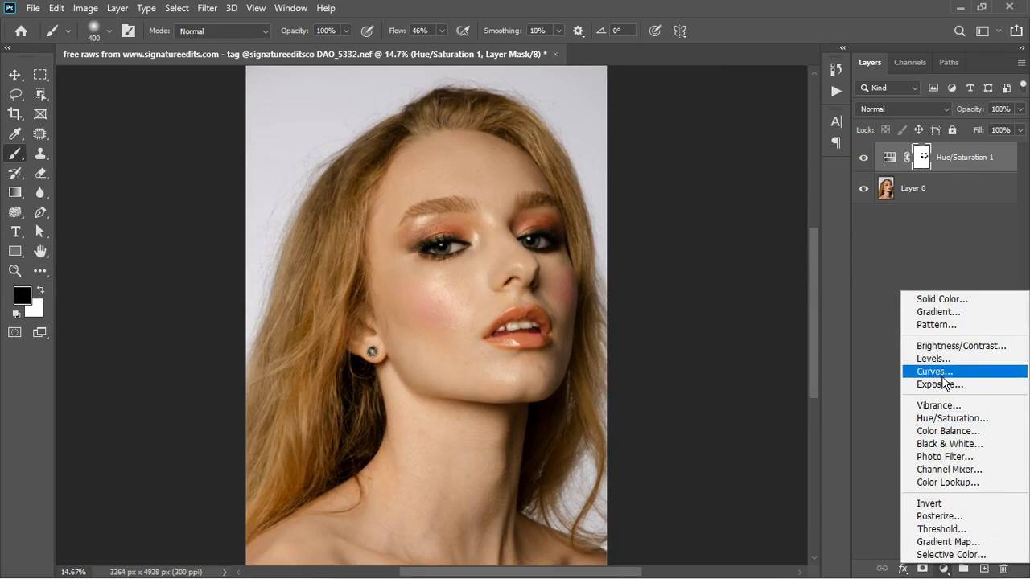
pyautogui.click(948, 419)
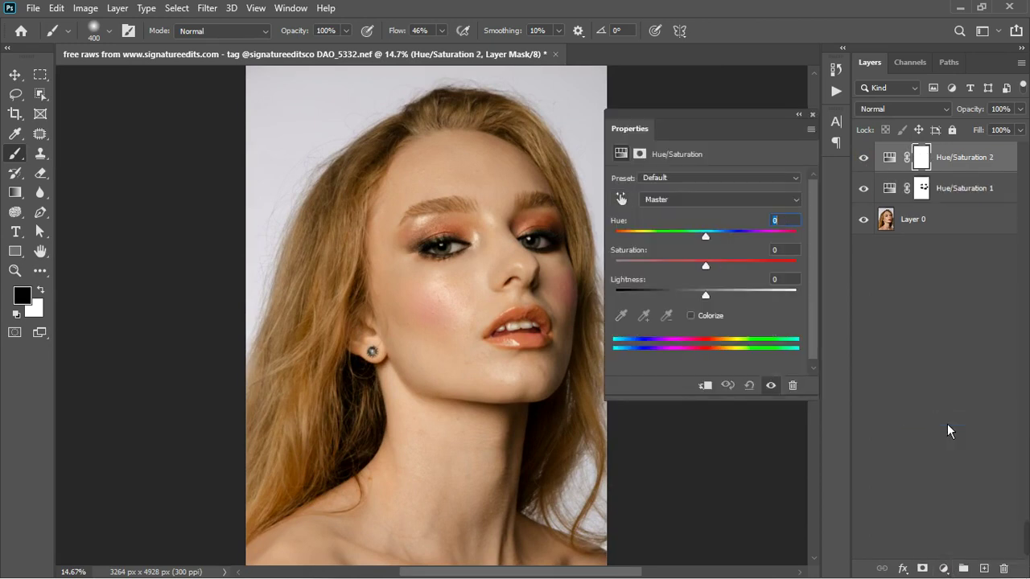
pyautogui.click(190, 16)
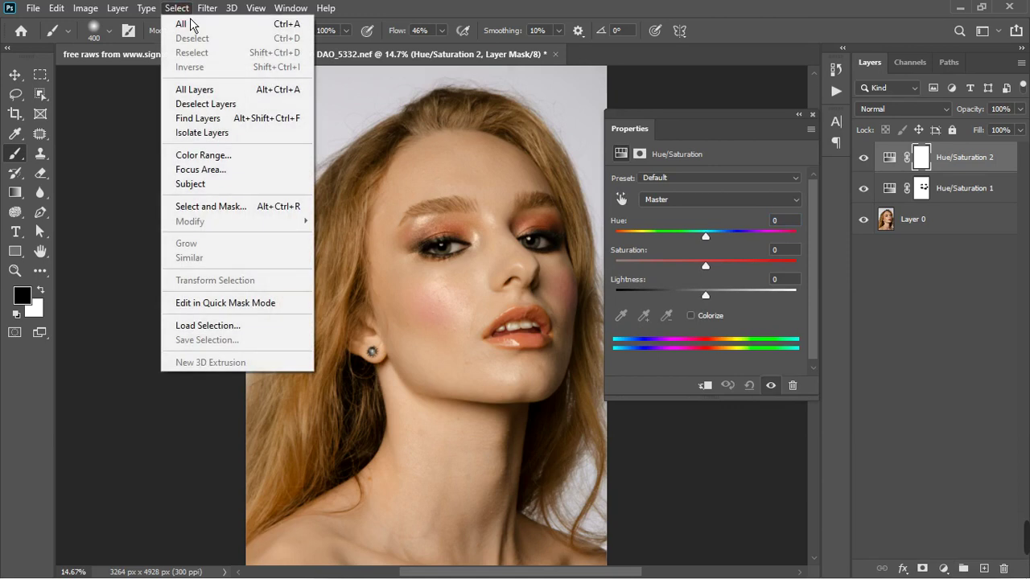
pyautogui.click(211, 156)
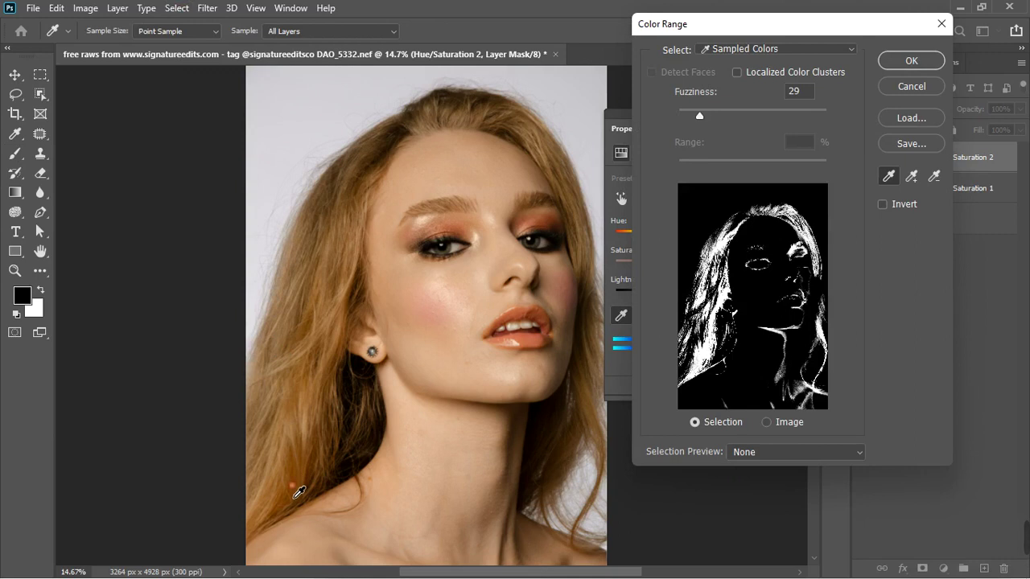
pyautogui.click(294, 495)
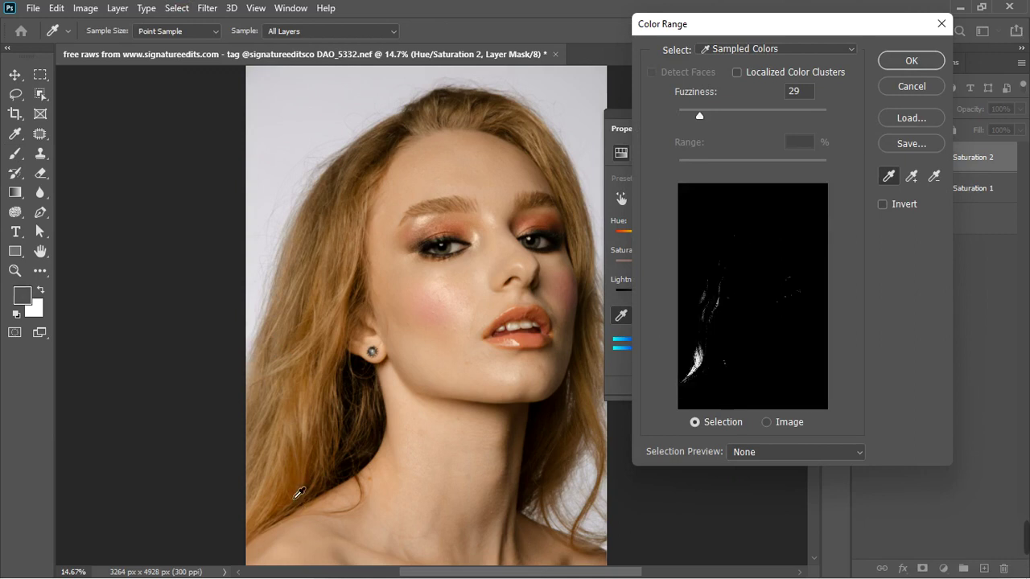
pyautogui.keyDown('shift'); pyautogui.click(304, 494); pyautogui.keyUp('shift')
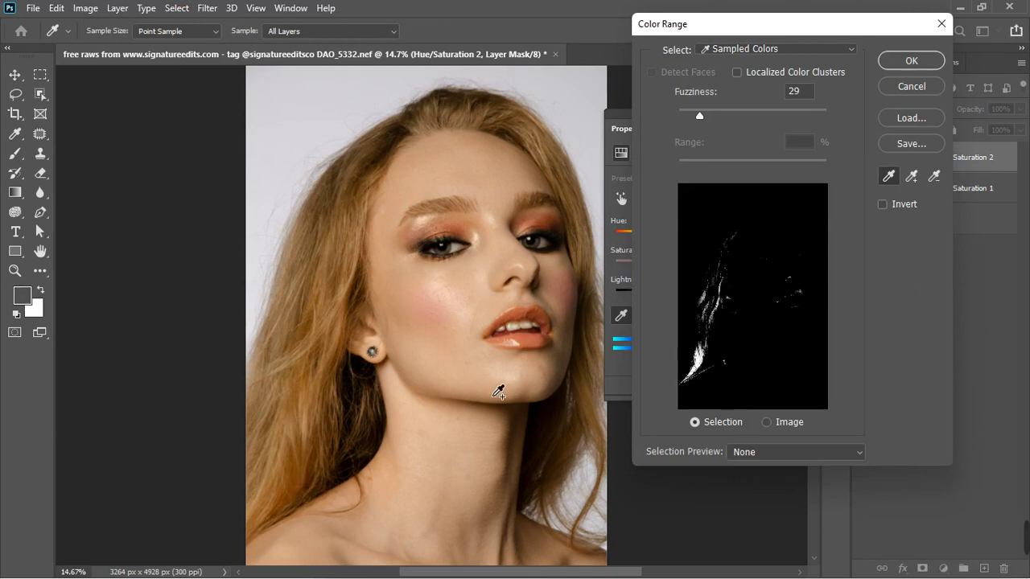
pyautogui.keyDown('shift'); pyautogui.click(308, 342); pyautogui.keyUp('shift')
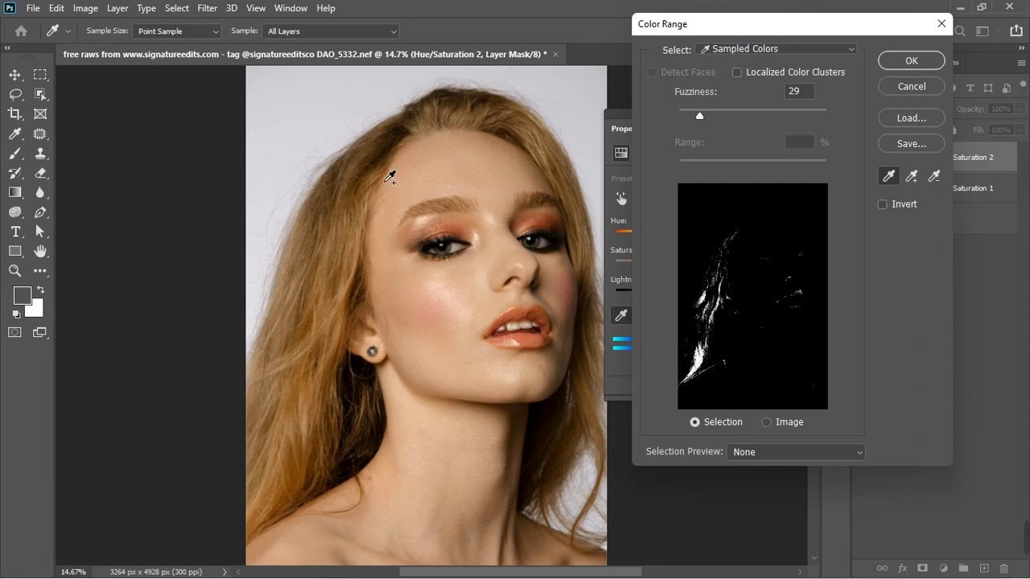
# Step: Try a sample at the hairline and undo it, set the Color Range fuzziness to 39, and apply the selection as the layer mask
pyautogui.keyDown('shift'); pyautogui.click(385, 172); pyautogui.keyUp('shift')
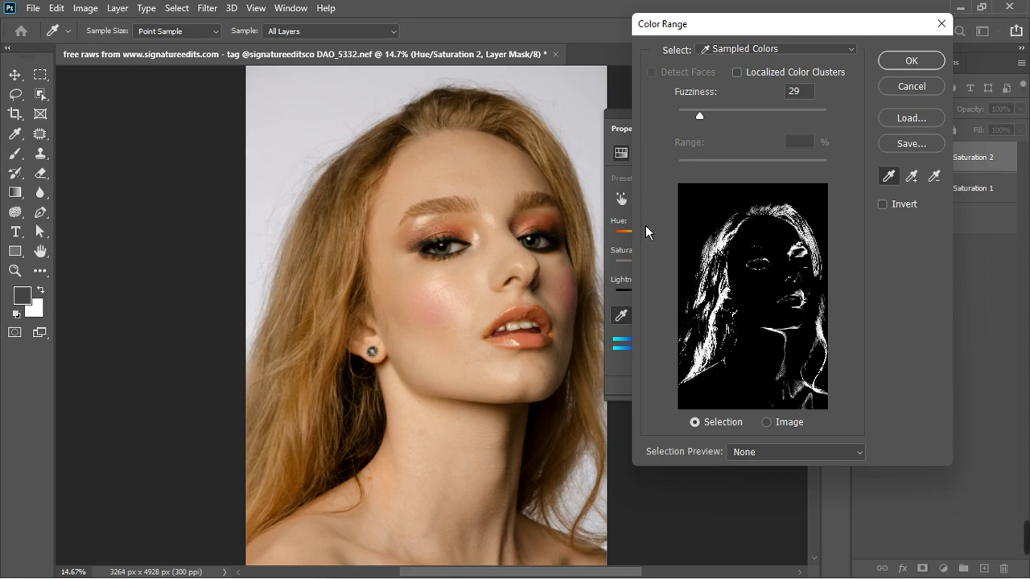
pyautogui.press('ctrl')
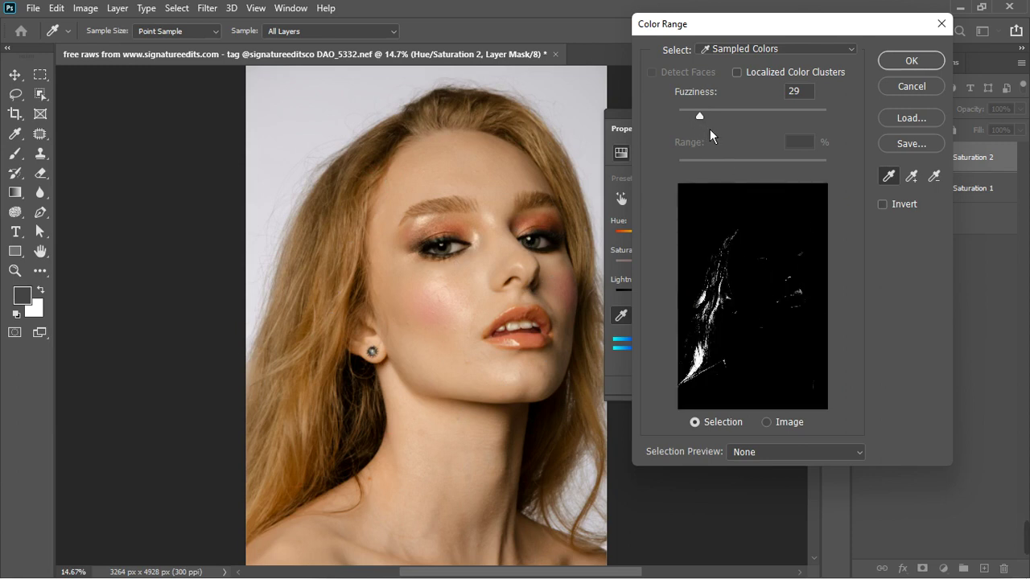
pyautogui.moveTo(708, 122); pyautogui.dragTo(716, 119)
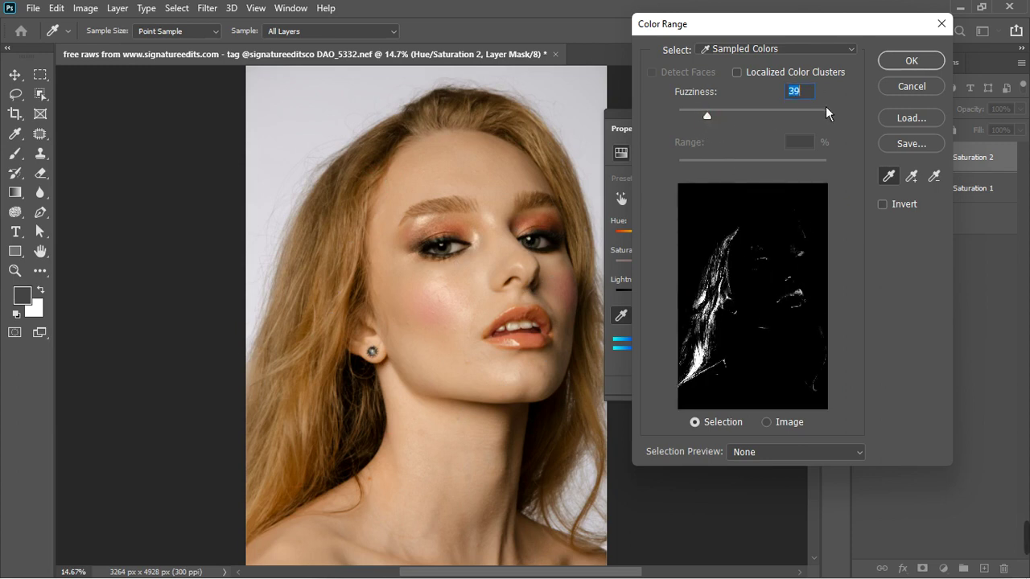
pyautogui.click(914, 61)
pyautogui.press('b')
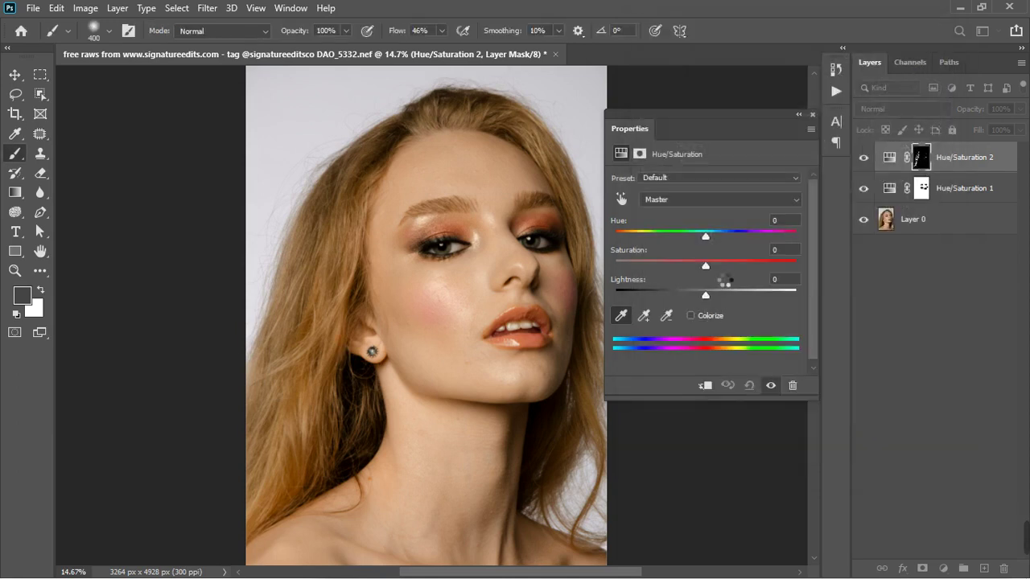
# Step: Set the Hue/Saturation 2 saturation to -36, compare the hair before and after on the whole portrait, and close the properties
pyautogui.moveTo(714, 272); pyautogui.dragTo(681, 280)
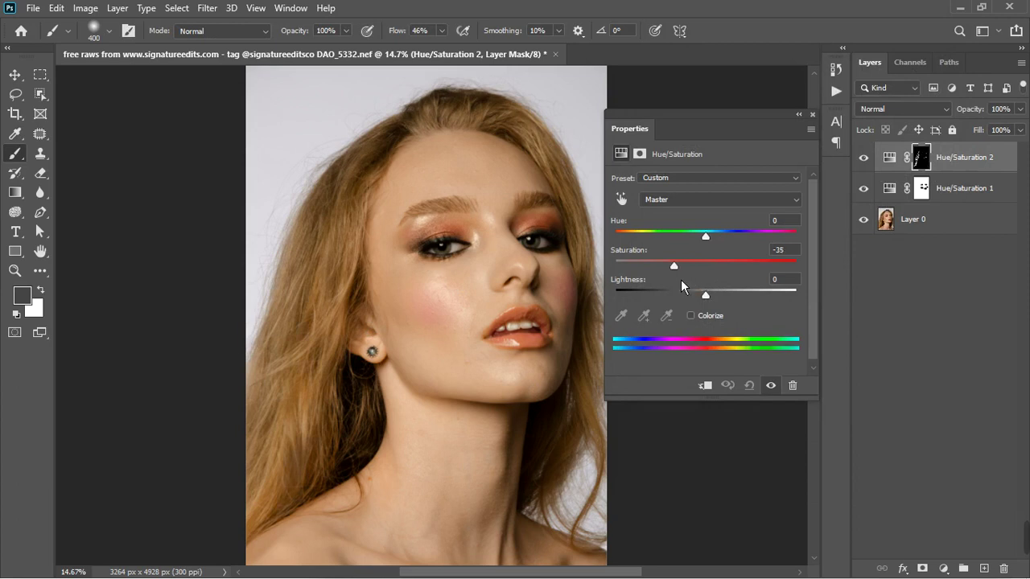
pyautogui.click(772, 387)
pyautogui.click(773, 387)
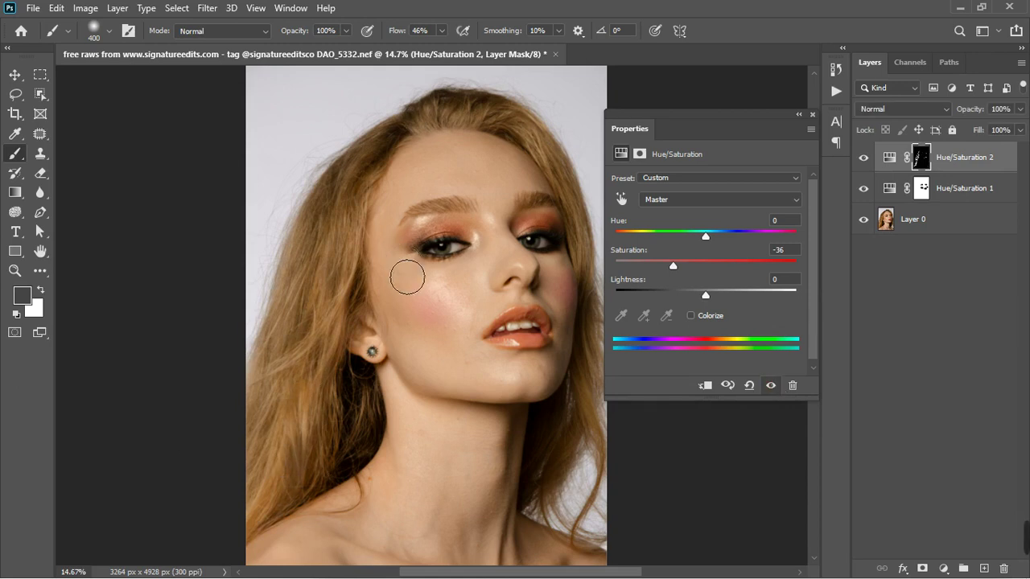
pyautogui.scroll(-3, 403, 274)
pyautogui.hotkey('ctrl', '0')
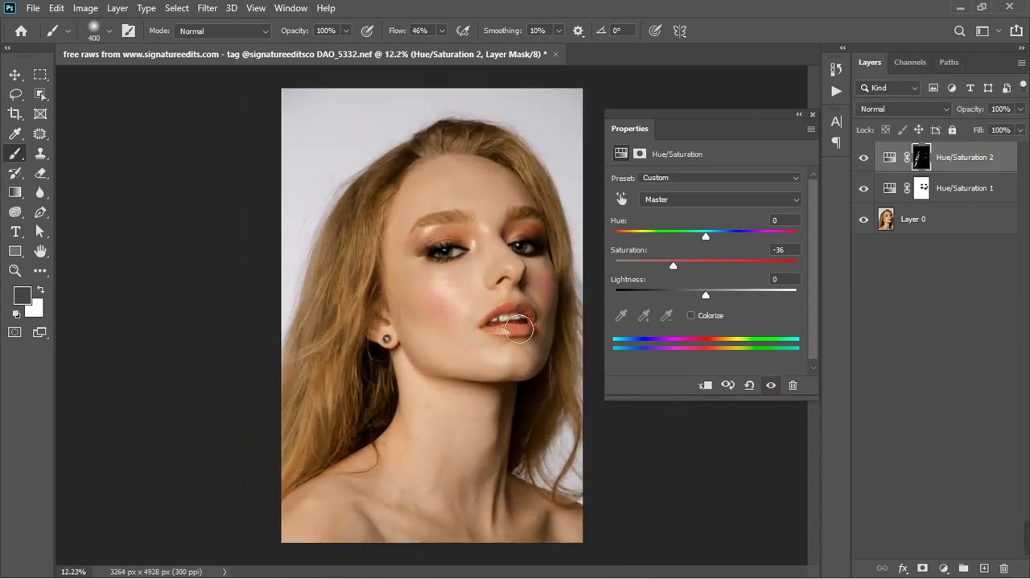
pyautogui.click(812, 115)
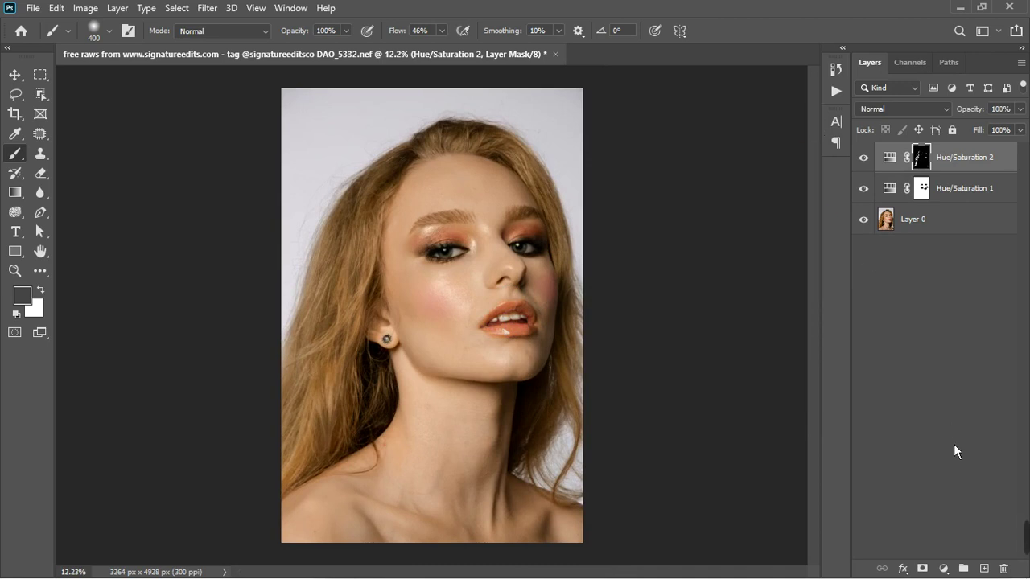
# Step: Add a Photo Filter adjustment layer above the others and set its filter to Cooling Filter (82)
pyautogui.click(950, 568)
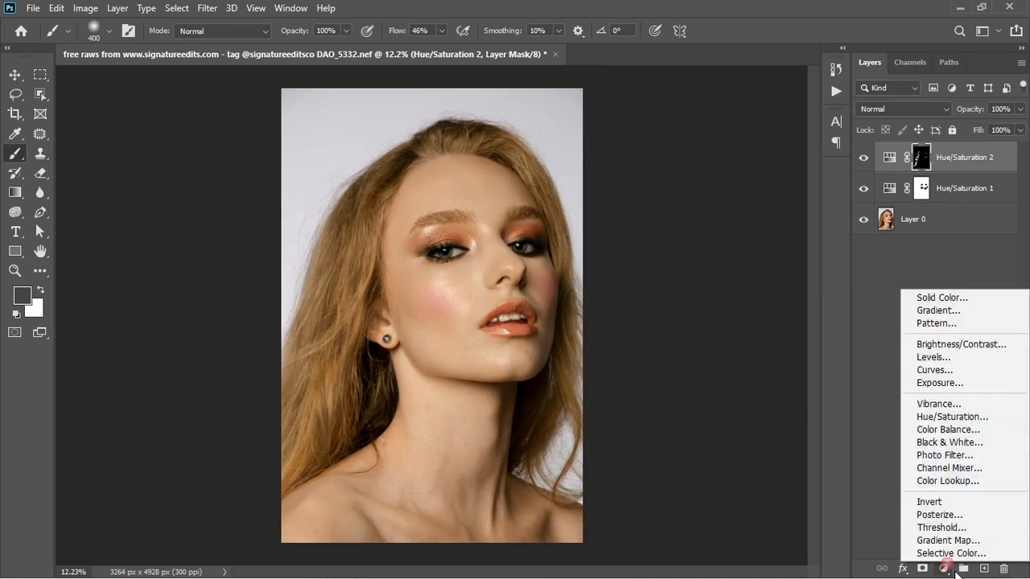
pyautogui.click(949, 455)
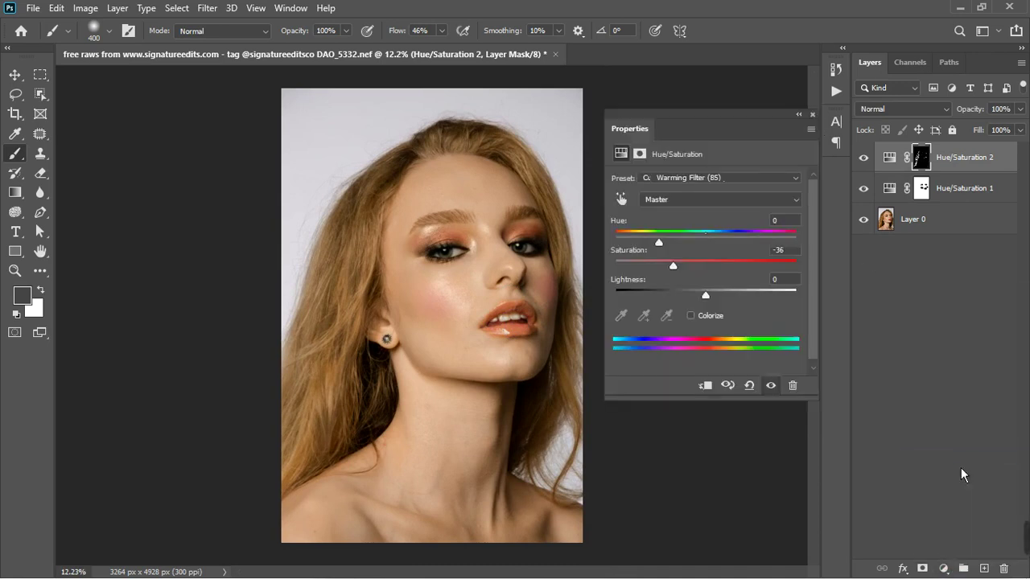
pyautogui.click(710, 180)
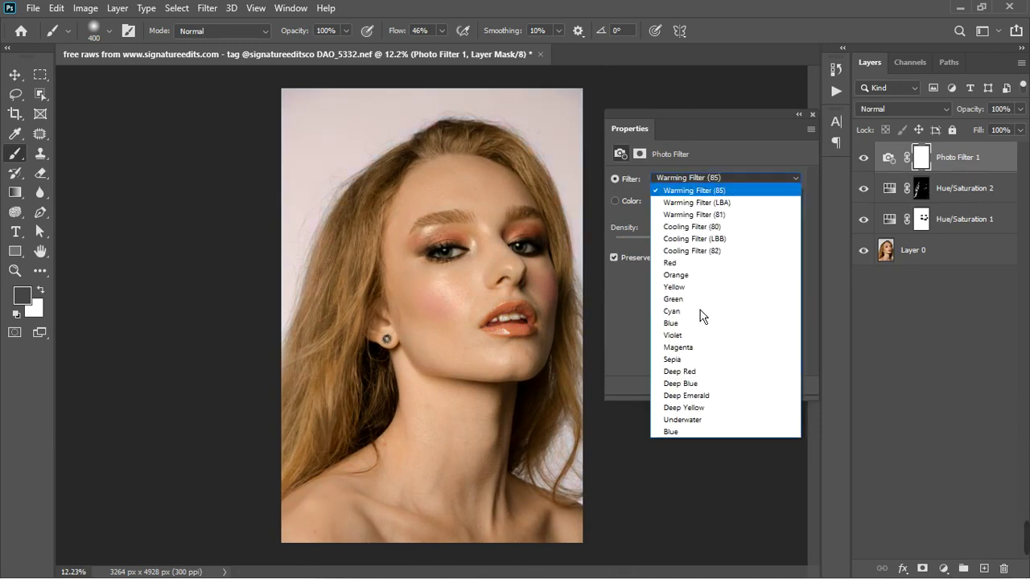
pyautogui.click(712, 252)
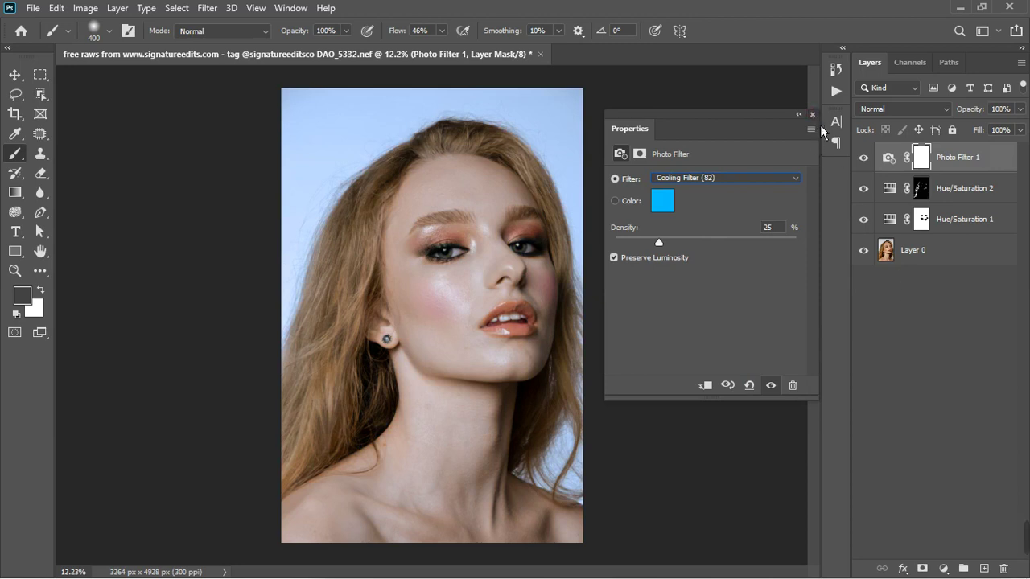
# Step: Close the Photo Filter properties, add a Black & White adjustment layer above it, and lower its opacity to 37%
pyautogui.click(812, 114)
pyautogui.click(954, 568)
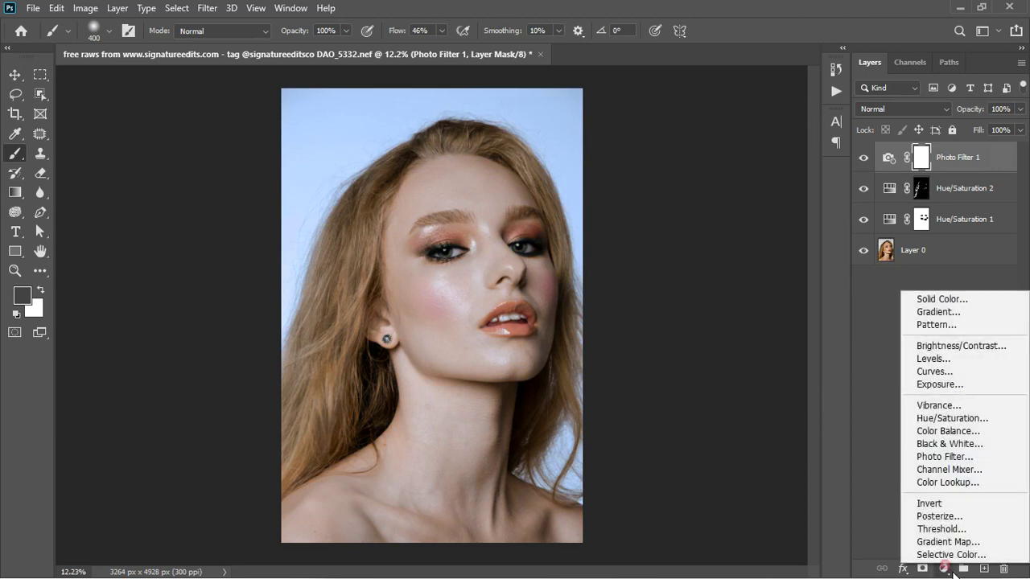
pyautogui.click(954, 448)
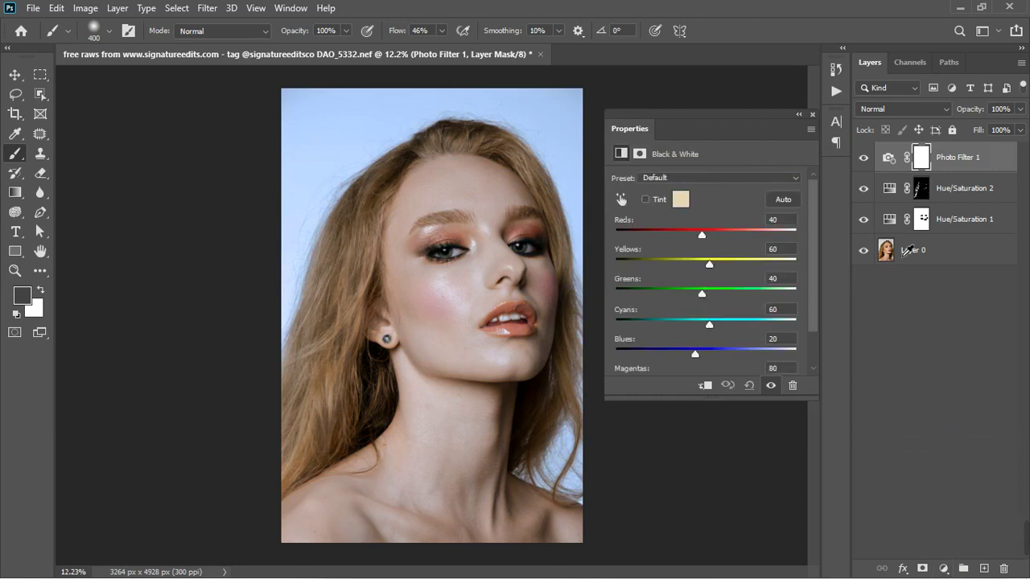
pyautogui.click(1021, 109)
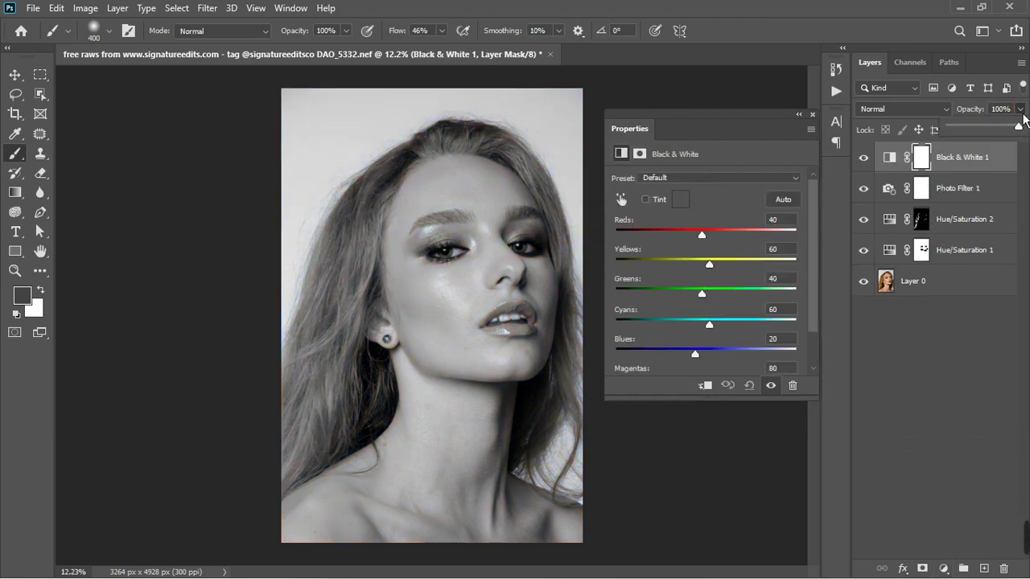
pyautogui.click(976, 134)
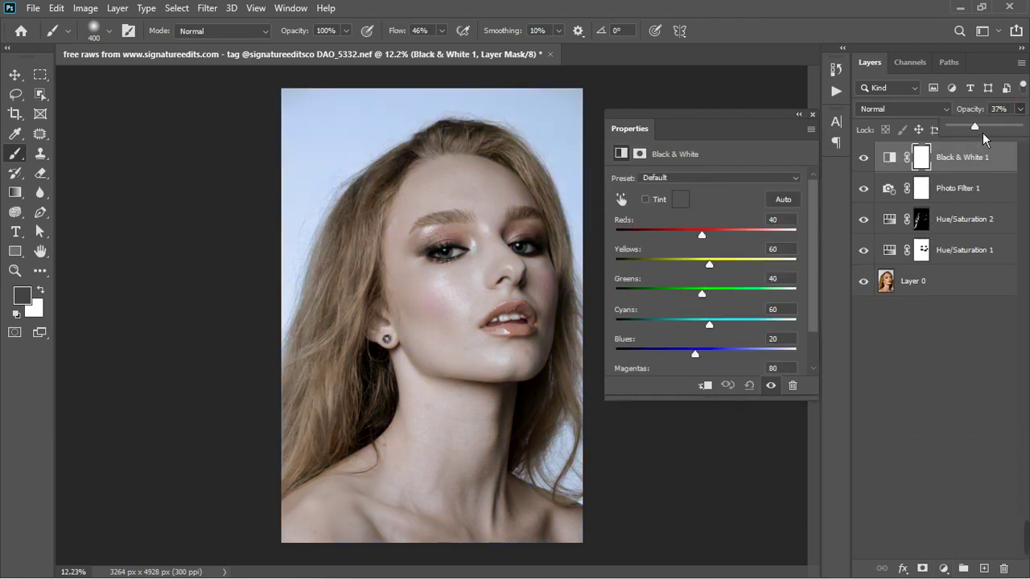
# Step: Group the Black & White and Photo Filter layers, add a layer mask to the group, and invert the mask to black
pyautogui.click(947, 189)
pyautogui.click(963, 568)
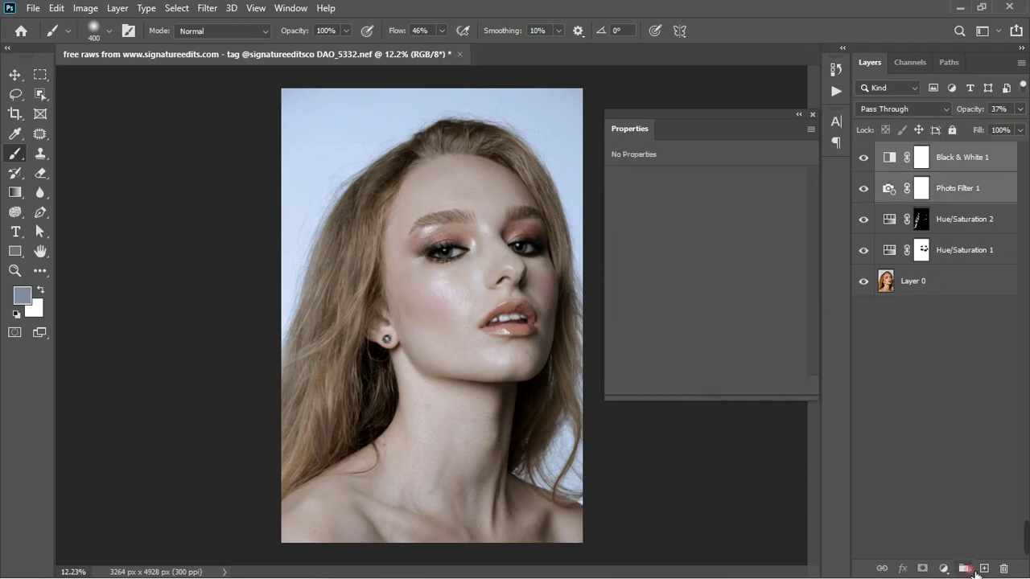
pyautogui.click(922, 569)
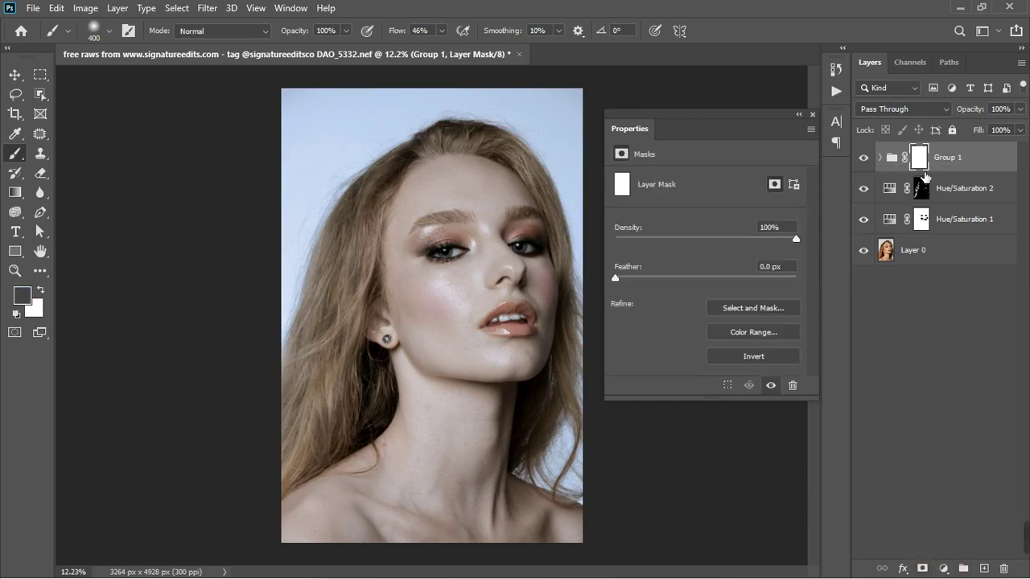
pyautogui.hotkey('ctrl', 'i')
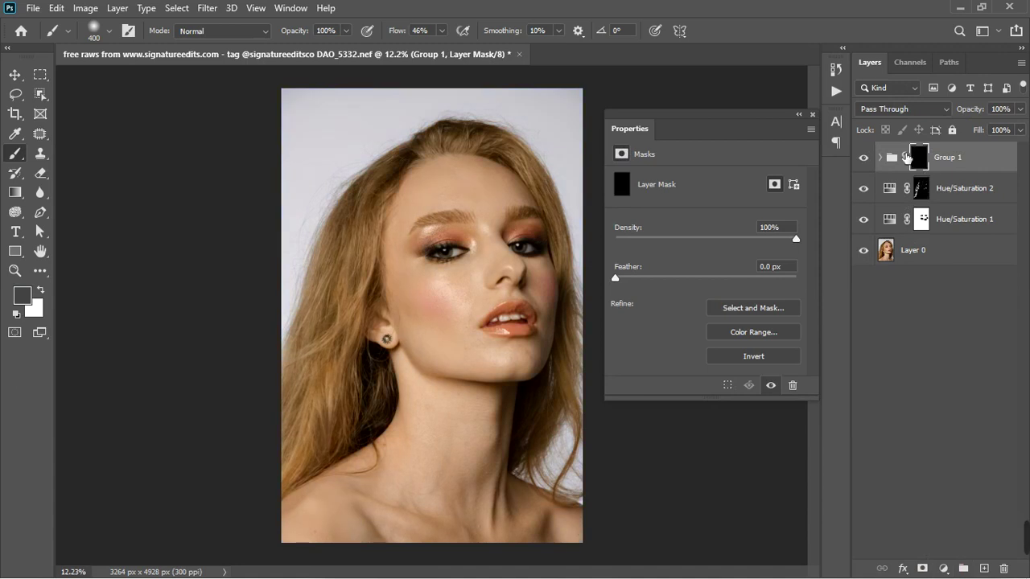
# Step: Reduce the brush size to 100, switch the foreground colour to white, and paint over the teeth on the group's mask
pyautogui.scroll(5, 506, 304)
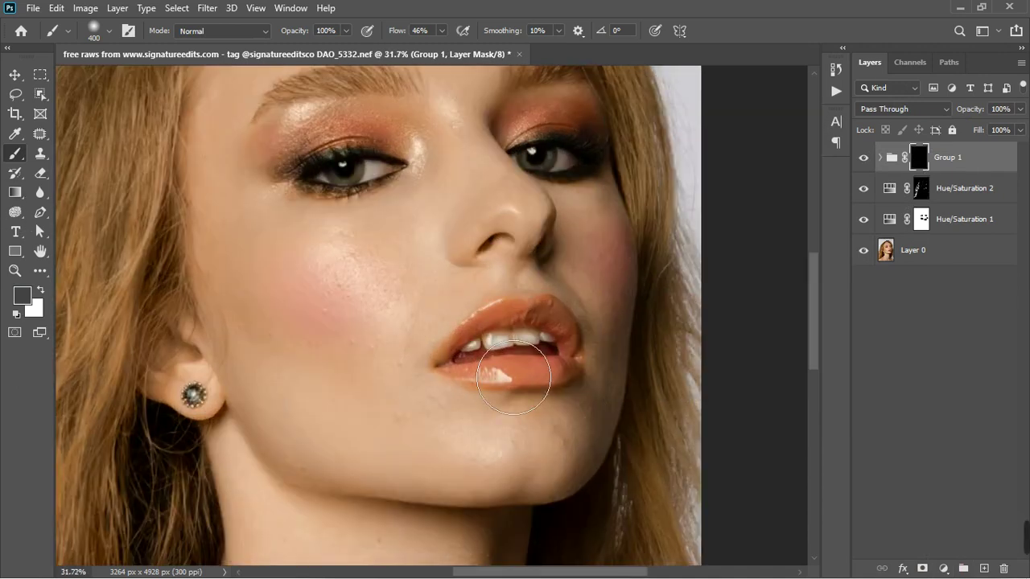
pyautogui.scroll(2, 524, 388)
pyautogui.press('[')
pyautogui.press('[')
pyautogui.press('[')
pyautogui.press('[')
pyautogui.press('[')
pyautogui.press('[')
pyautogui.press('[')
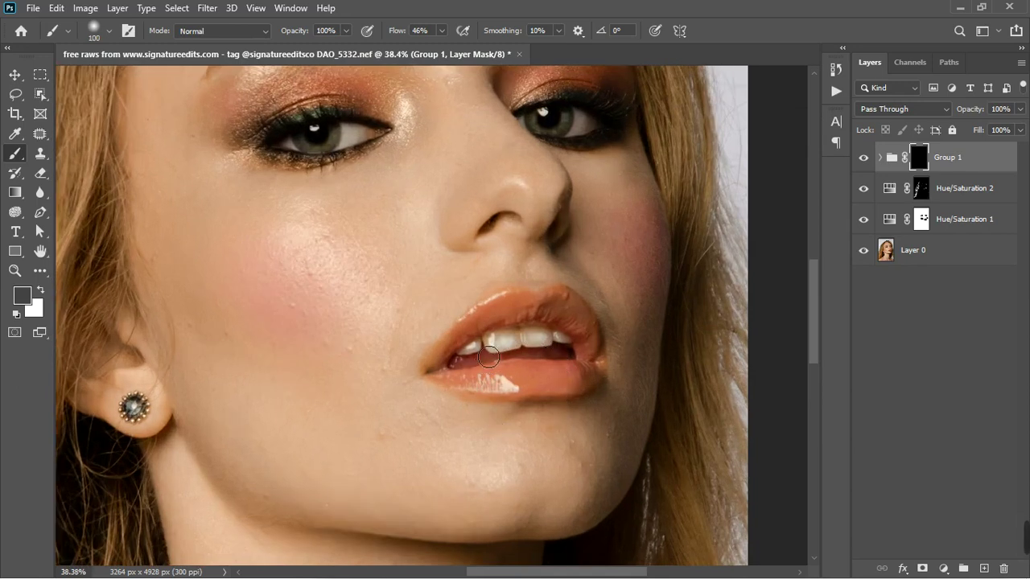
pyautogui.press('x')
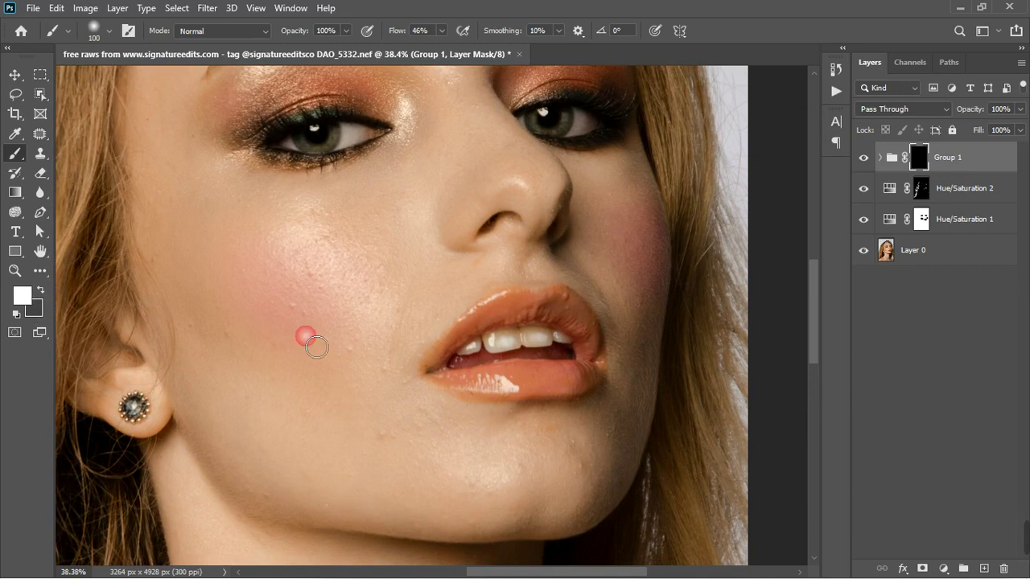
pyautogui.moveTo(477, 366)
pyautogui.mouseDown()
pyautogui.moveTo(540, 352)
pyautogui.moveTo(531, 344)
pyautogui.moveTo(576, 354)
pyautogui.moveTo(522, 352)
pyautogui.moveTo(500, 365)
pyautogui.moveTo(568, 351)
pyautogui.moveTo(560, 341)
pyautogui.moveTo(485, 366)
pyautogui.mouseUp()
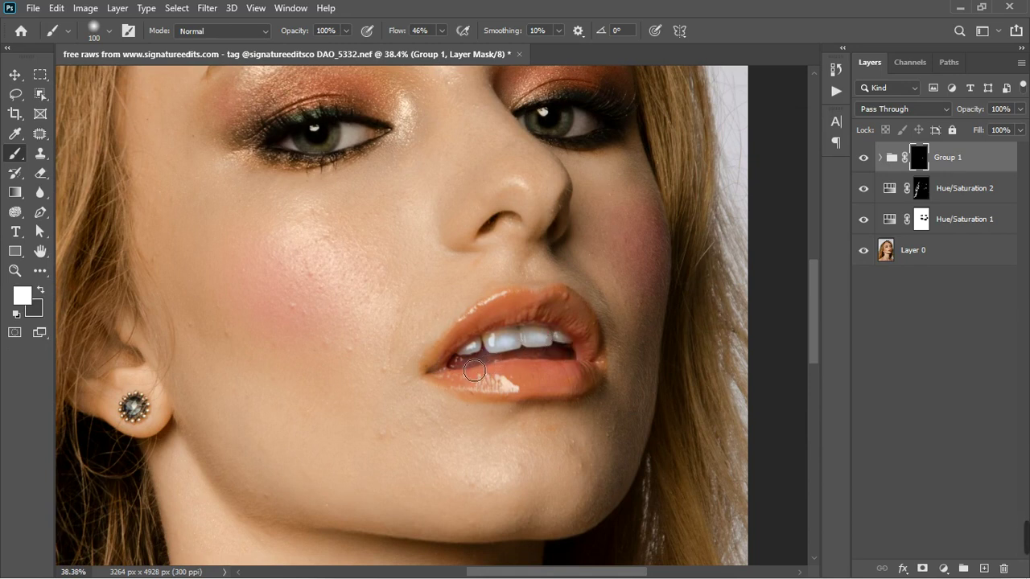
# Step: Paint white over the whites of both eyes on the group's mask, and check the group's effect on the whole portrait
pyautogui.moveTo(591, 139)
pyautogui.mouseDown()
pyautogui.moveTo(609, 128)
pyautogui.moveTo(563, 134)
pyautogui.mouseUp()
pyautogui.moveTo(355, 138)
pyautogui.mouseDown()
pyautogui.moveTo(359, 151)
pyautogui.moveTo(383, 145)
pyautogui.moveTo(288, 151)
pyautogui.moveTo(302, 155)
pyautogui.mouseUp()
pyautogui.scroll(-3, 451, 211)
pyautogui.scroll(-3, 435, 218)
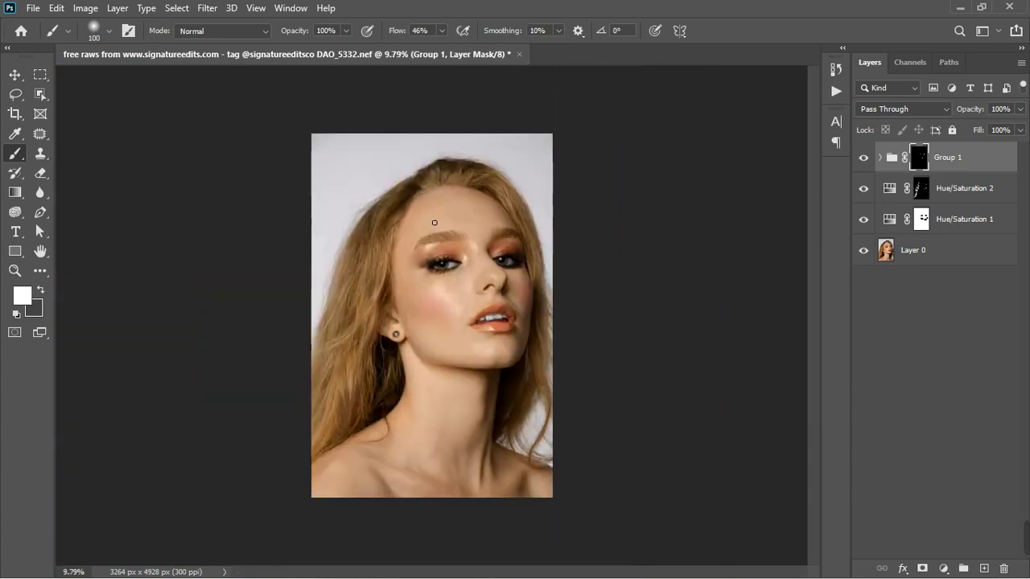
pyautogui.click(864, 158)
# Step: Expand Group 1, lower the Photo Filter 1 opacity to 68%, and set the group's opacity to 79%
pyautogui.click(880, 158)
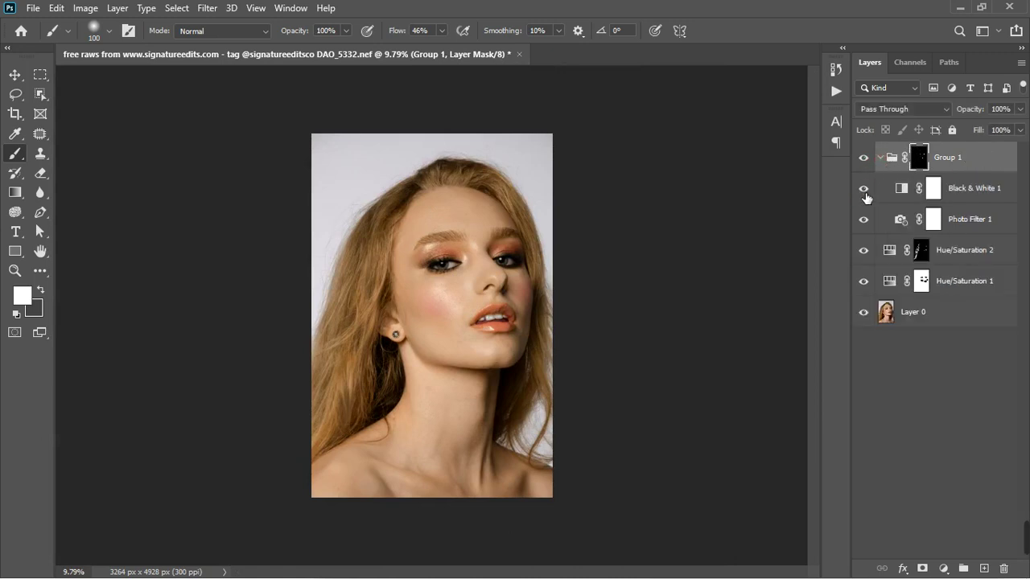
pyautogui.click(982, 199)
pyautogui.click(983, 227)
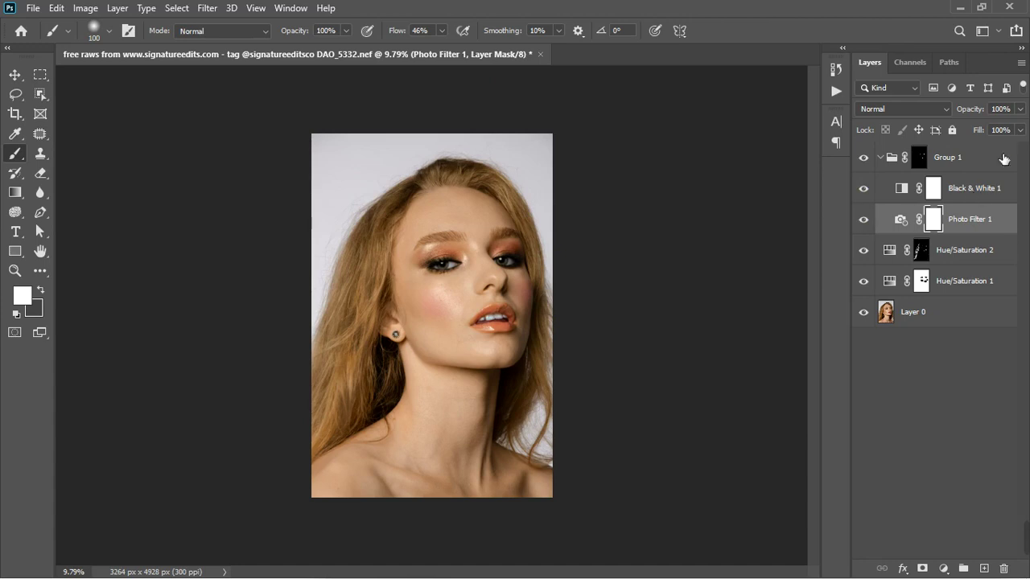
pyautogui.click(1020, 108)
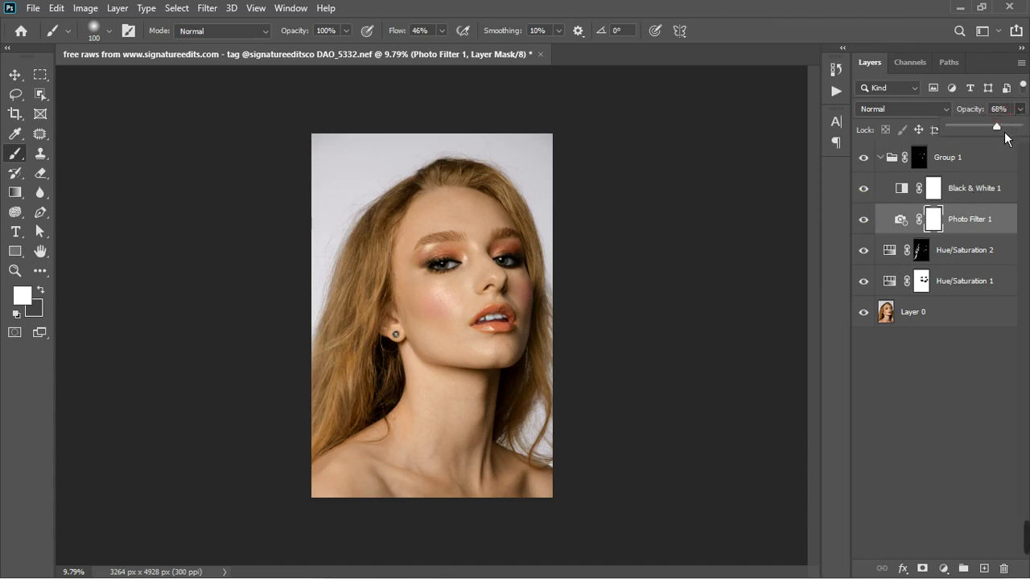
pyautogui.click(983, 157)
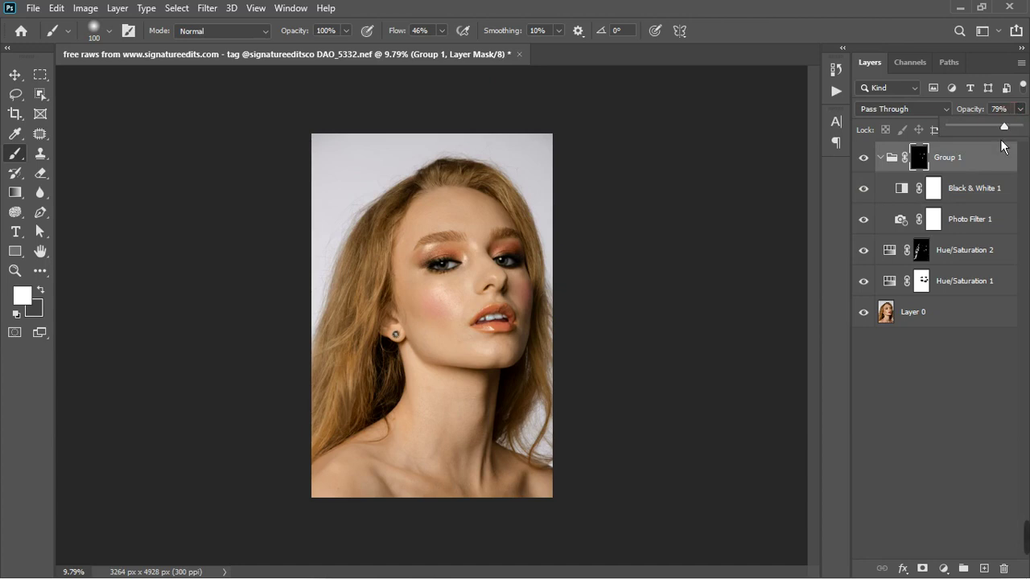
# Step: Compare the teeth and eyes up close with Group 1 hidden and shown
pyautogui.moveTo(469, 292); pyautogui.dragTo(510, 287)
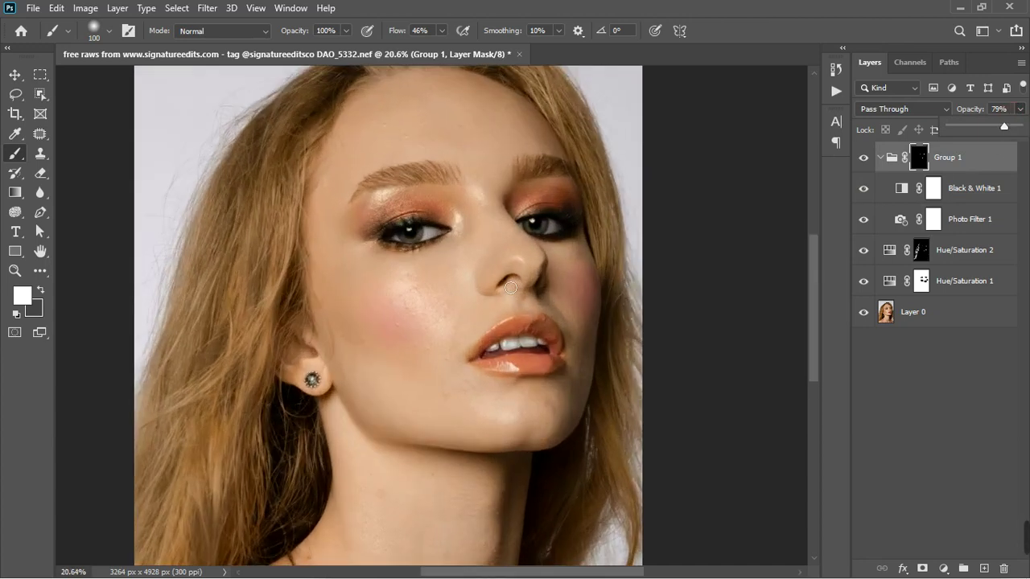
pyautogui.click(865, 161)
pyautogui.click(864, 159)
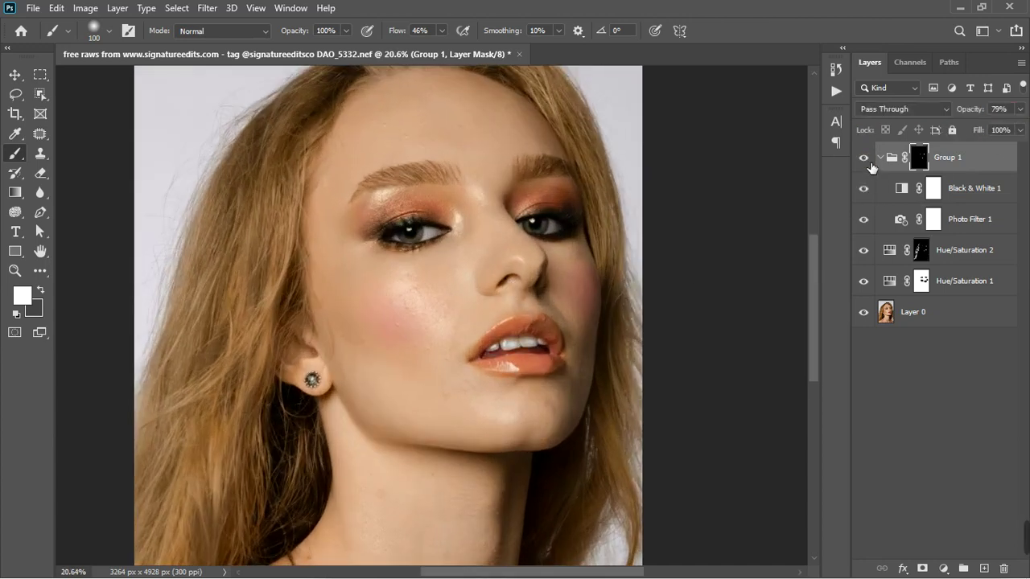
# Step: Stamp all visible layers into a new merged layer at the top of the stack
pyautogui.moveTo(796, 209); pyautogui.dragTo(508, 320)
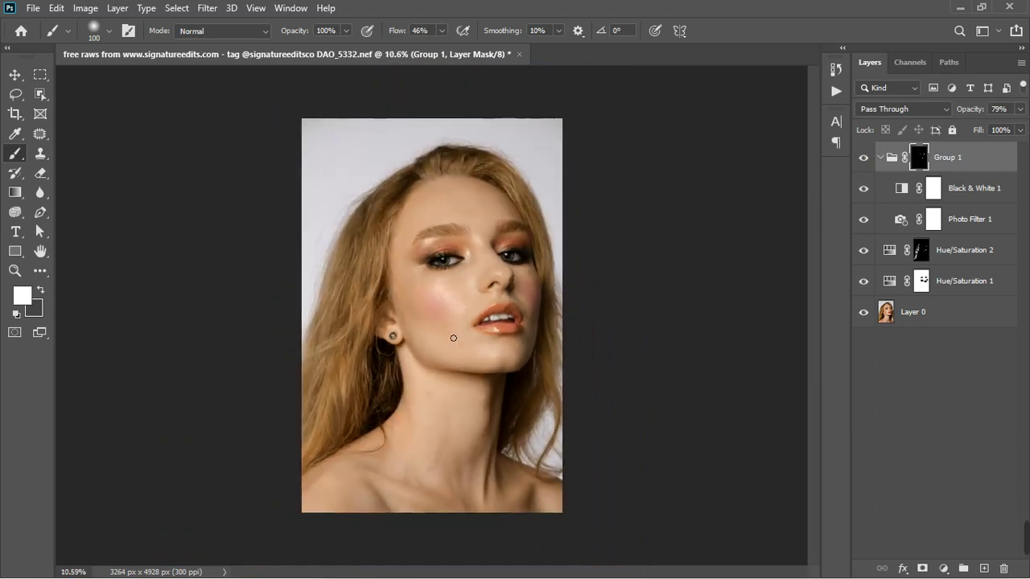
pyautogui.scroll(-2, 455, 337)
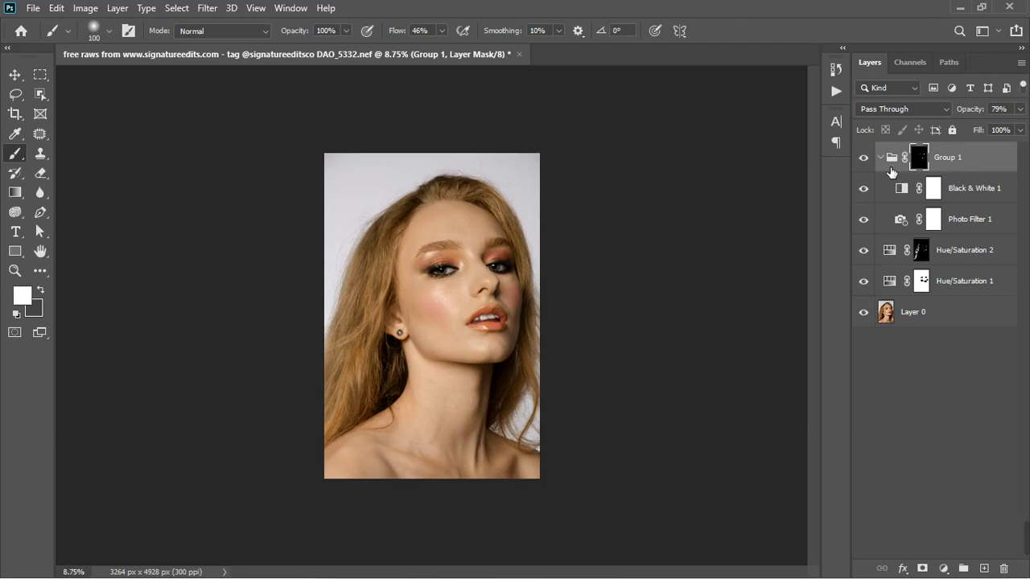
pyautogui.hotkey('ctrl', 'shift', 'alt', 'e')
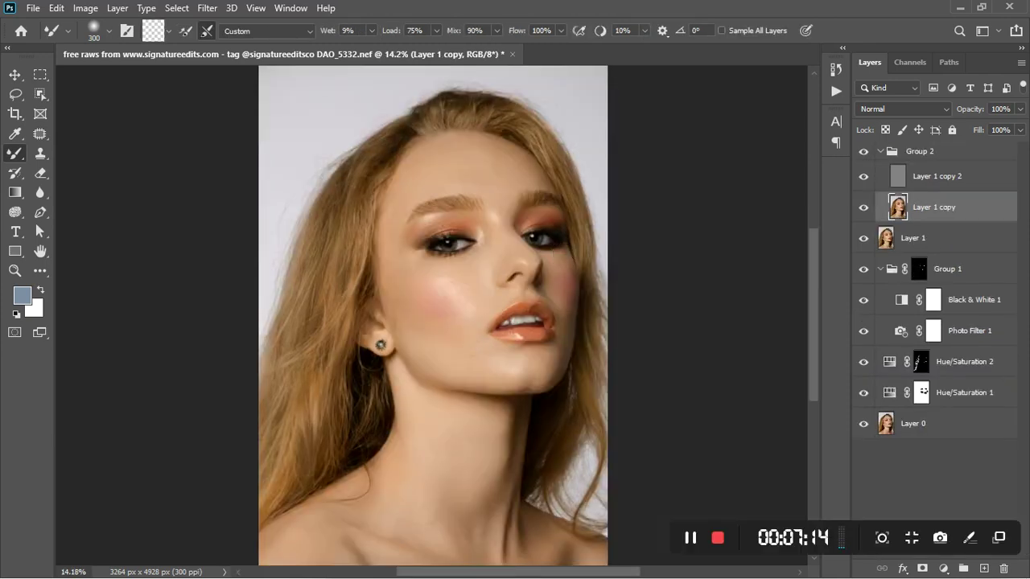
# Step: Compare the skin before and after the retouching in Group 2
pyautogui.click(866, 153)
pyautogui.click(868, 157)
pyautogui.click(866, 154)
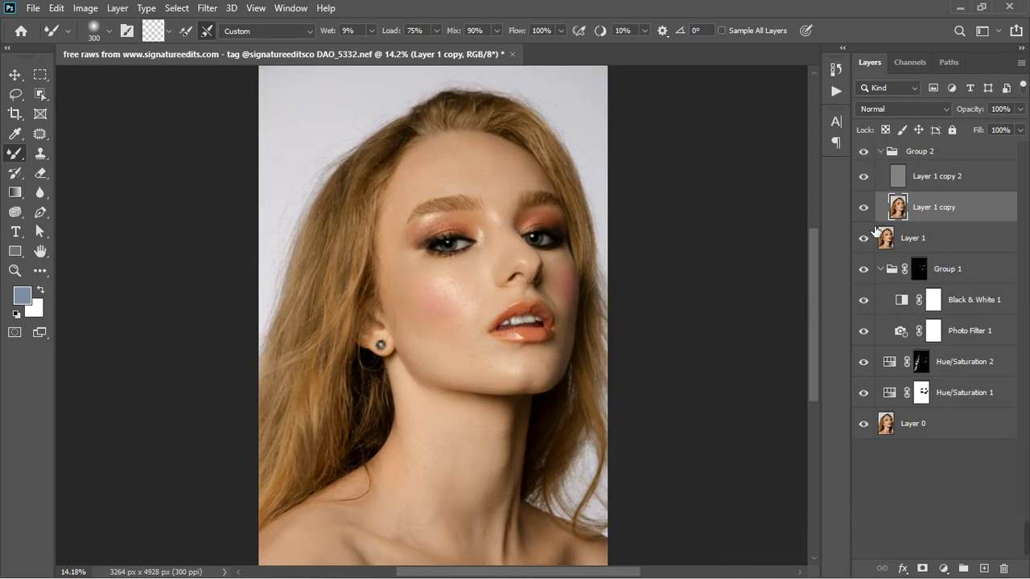
# Step: Clone clean skin texture over the small forehead bumps on Layer 1 copy 2 with the Clone Stamp at size 50
pyautogui.scroll(6, 483, 192)
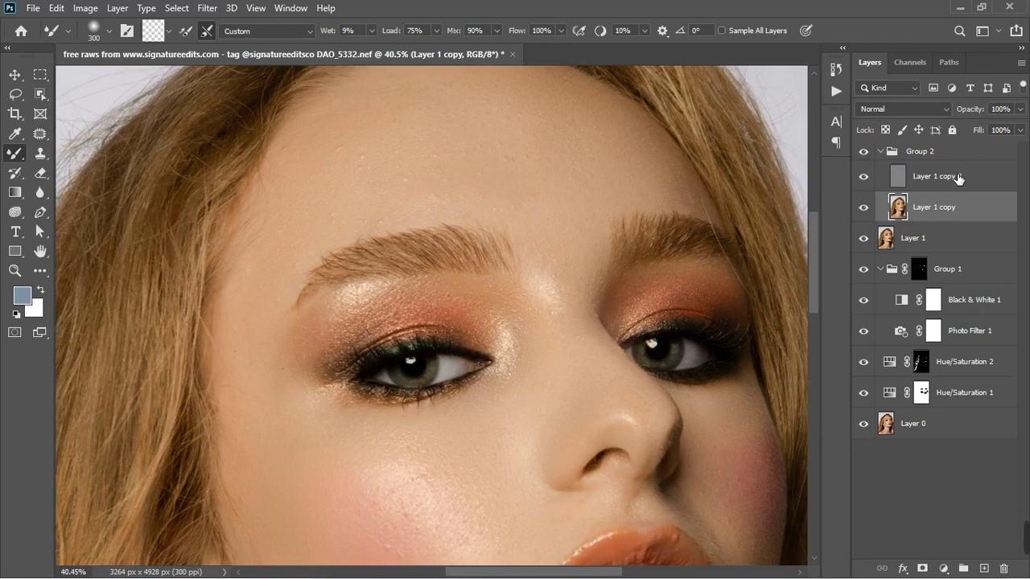
pyautogui.click(933, 178)
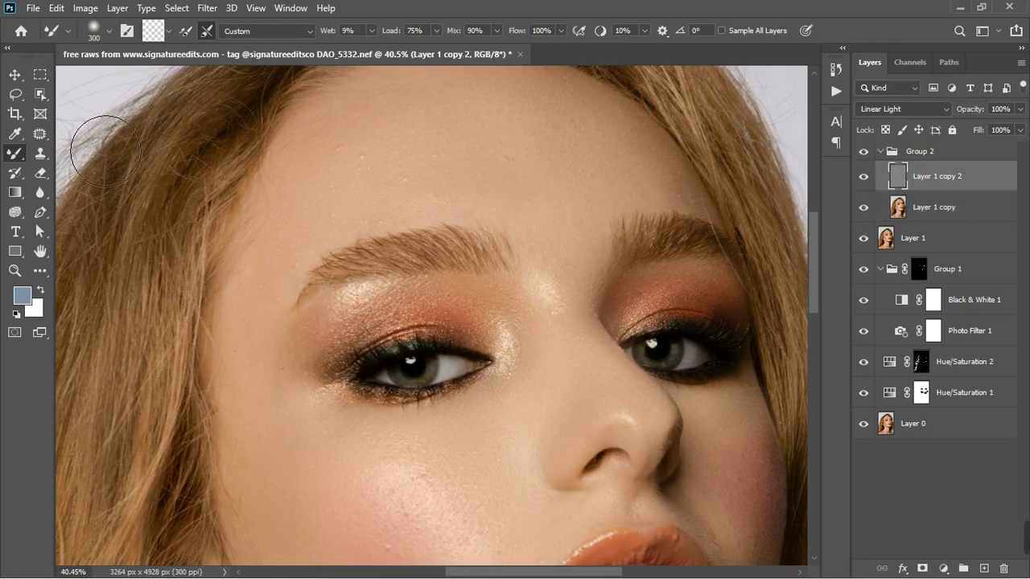
pyautogui.click(40, 153)
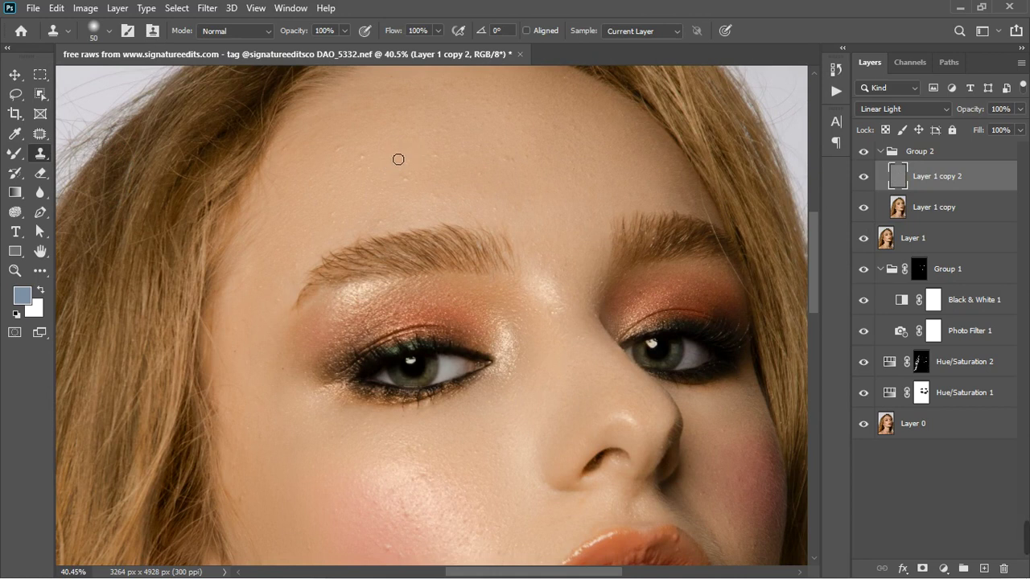
pyautogui.press('alt')
pyautogui.keyDown('alt'); pyautogui.click(373, 180); pyautogui.keyUp('alt')
pyautogui.click(363, 158)
pyautogui.click(354, 151)
pyautogui.click(345, 161)
pyautogui.click(384, 178)
pyautogui.click(429, 161)
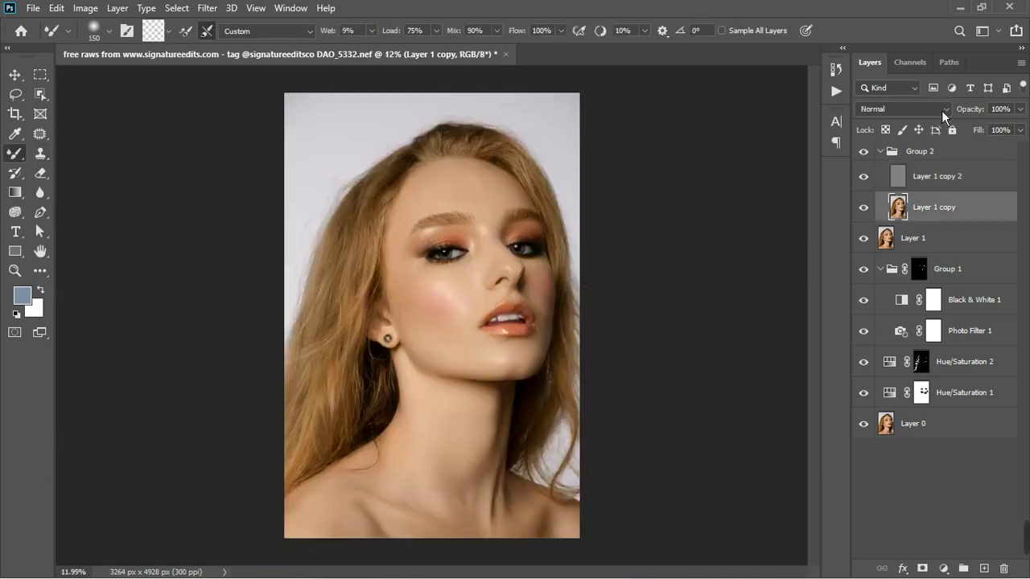
# Step: Collapse Group 2 and compare the whole portrait with the group hidden and shown
pyautogui.click(887, 155)
pyautogui.click(882, 151)
pyautogui.click(863, 152)
pyautogui.click(865, 154)
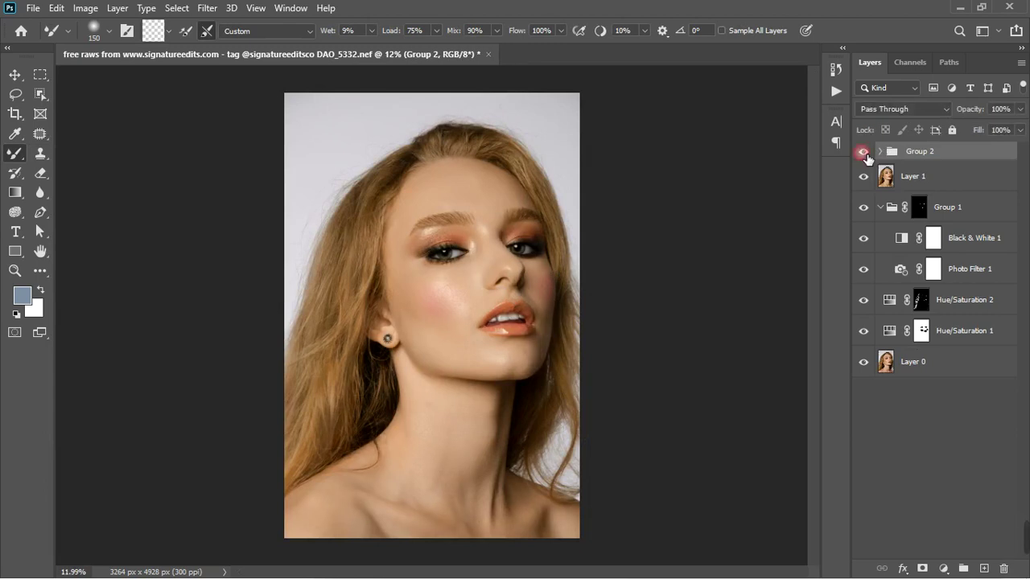
pyautogui.click(865, 154)
pyautogui.click(865, 154)
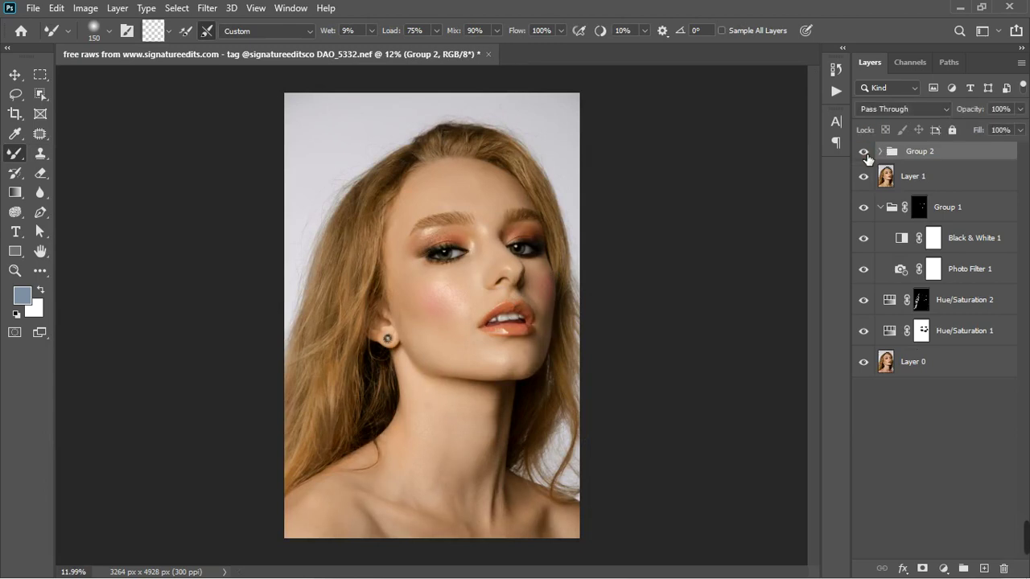
# Step: Add a Hue/Saturation adjustment layer above Group 2 and sample the backdrop to target its Blues range
pyautogui.click(951, 570)
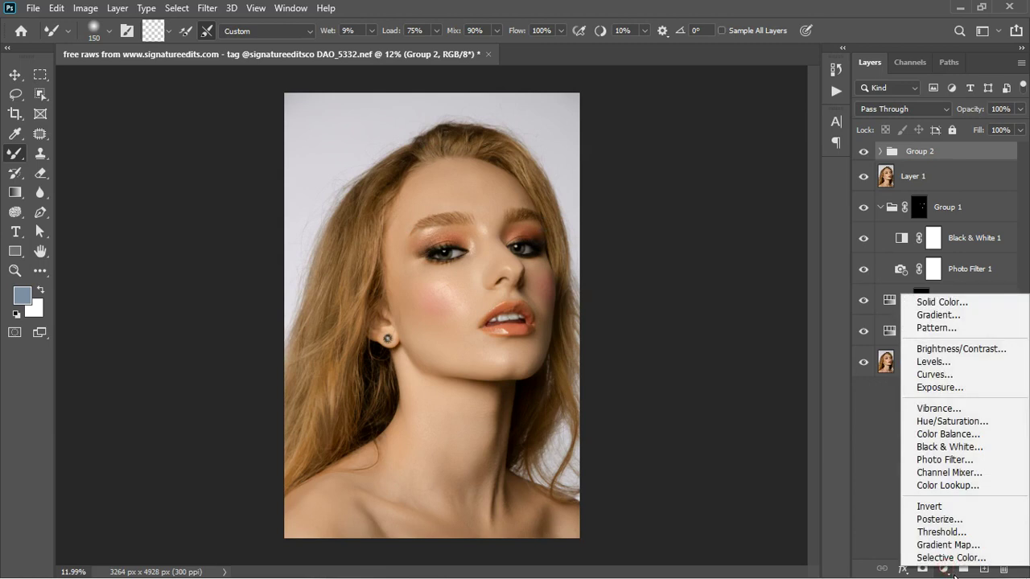
pyautogui.click(963, 424)
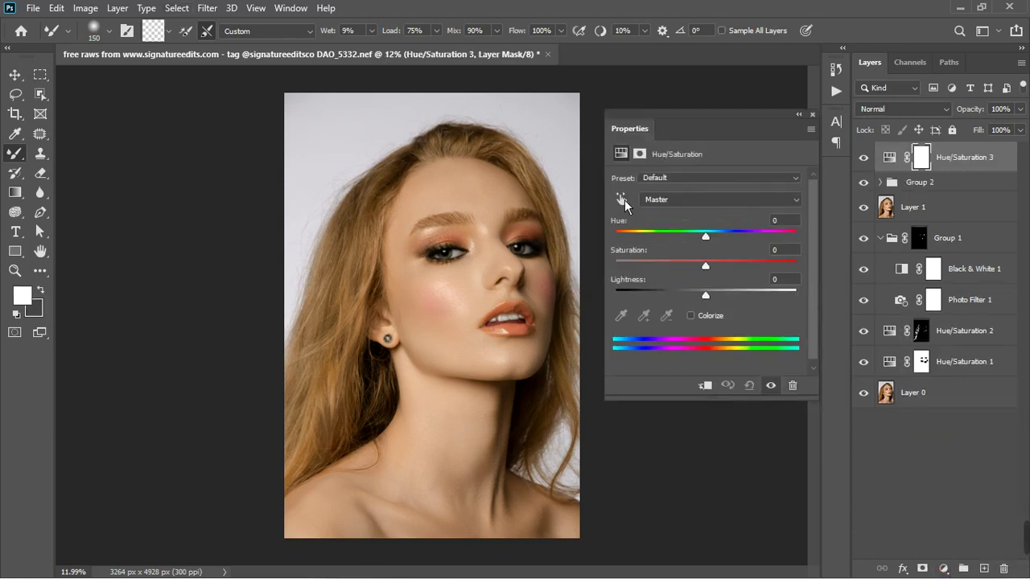
pyautogui.click(620, 200)
pyautogui.click(325, 127)
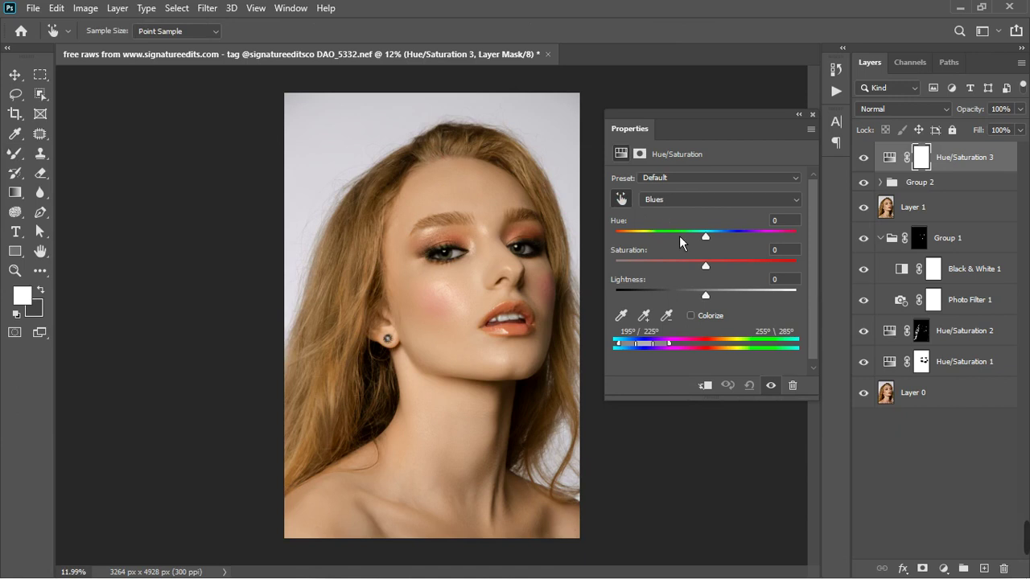
# Step: Try different hues for the Blues range, set its hue to +2, and raise its saturation to +42
pyautogui.moveTo(705, 236)
pyautogui.mouseDown()
pyautogui.moveTo(803, 247)
pyautogui.moveTo(712, 247)
pyautogui.mouseUp()
pyautogui.moveTo(622, 245); pyautogui.dragTo(707, 239)
pyautogui.moveTo(717, 274); pyautogui.dragTo(751, 279)
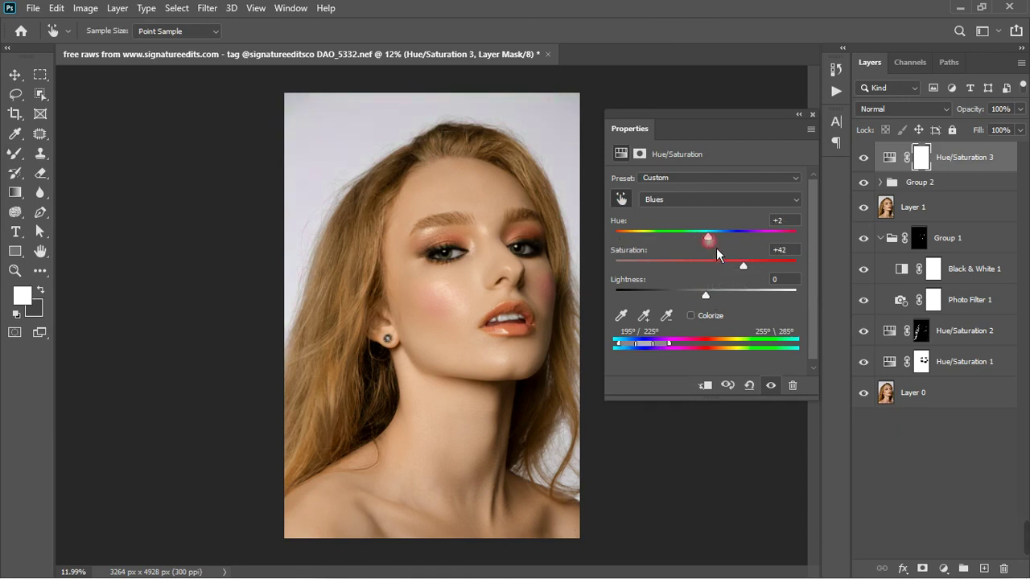
# Step: Fine-tune the hue, saturation and lightness of the Blues range for the backdrop, and close the properties
pyautogui.moveTo(716, 249); pyautogui.dragTo(685, 247)
pyautogui.moveTo(745, 270); pyautogui.dragTo(750, 272)
pyautogui.moveTo(701, 304); pyautogui.dragTo(690, 305)
pyautogui.click(734, 261)
pyautogui.click(725, 254)
pyautogui.click(812, 114)
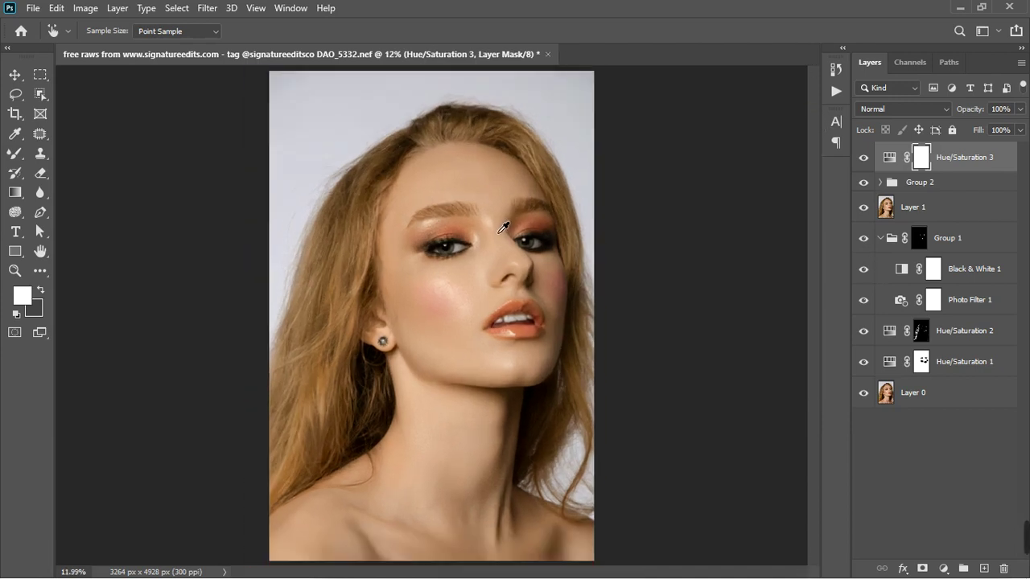
# Step: Compare the backdrop with Hue/Saturation 3 hidden and shown on the whole portrait
pyautogui.scroll(-2, 503, 228)
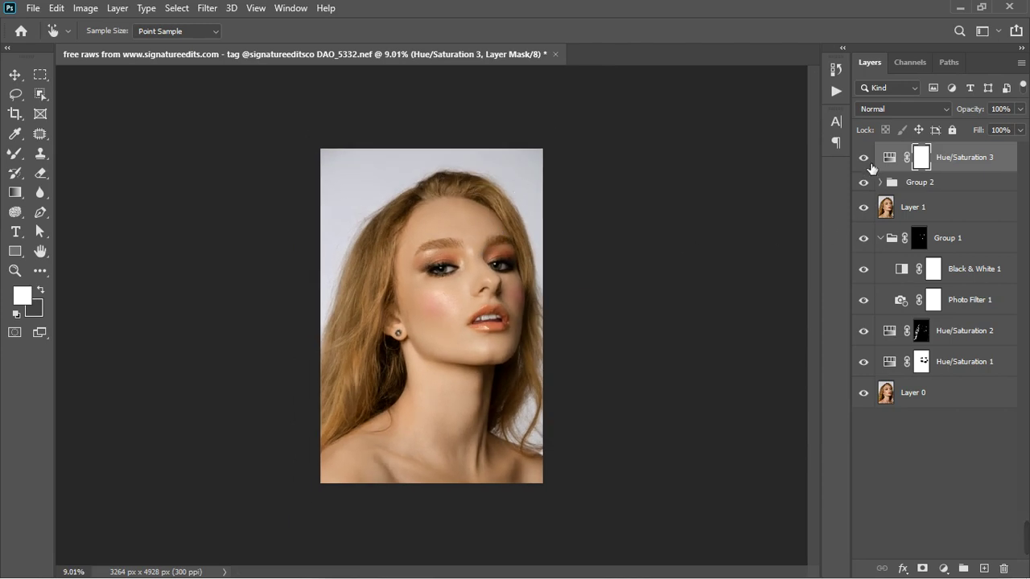
pyautogui.click(864, 159)
pyautogui.click(866, 160)
pyautogui.scroll(2, 481, 169)
pyautogui.scroll(-2, 481, 169)
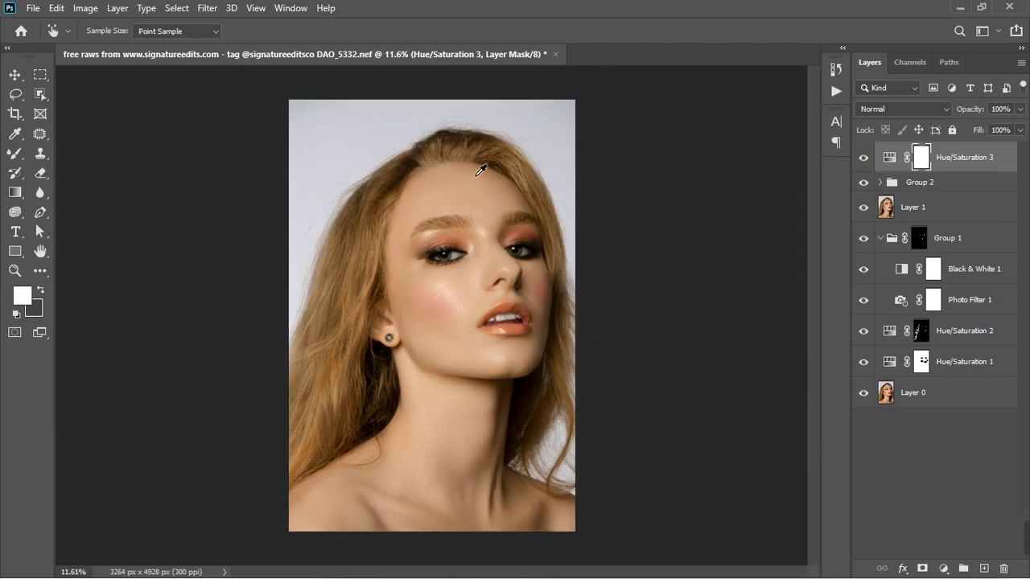
# Step: Stamp all visible layers into a new layer above Hue/Saturation 3 and open it in the Camera Raw Filter
pyautogui.scroll(-1, 524, 165)
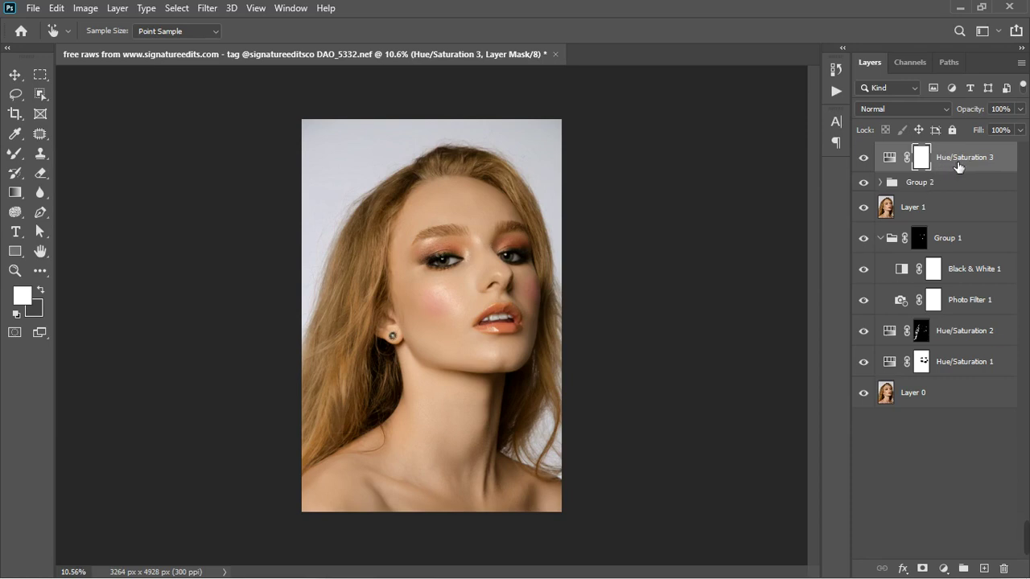
pyautogui.click(221, 15)
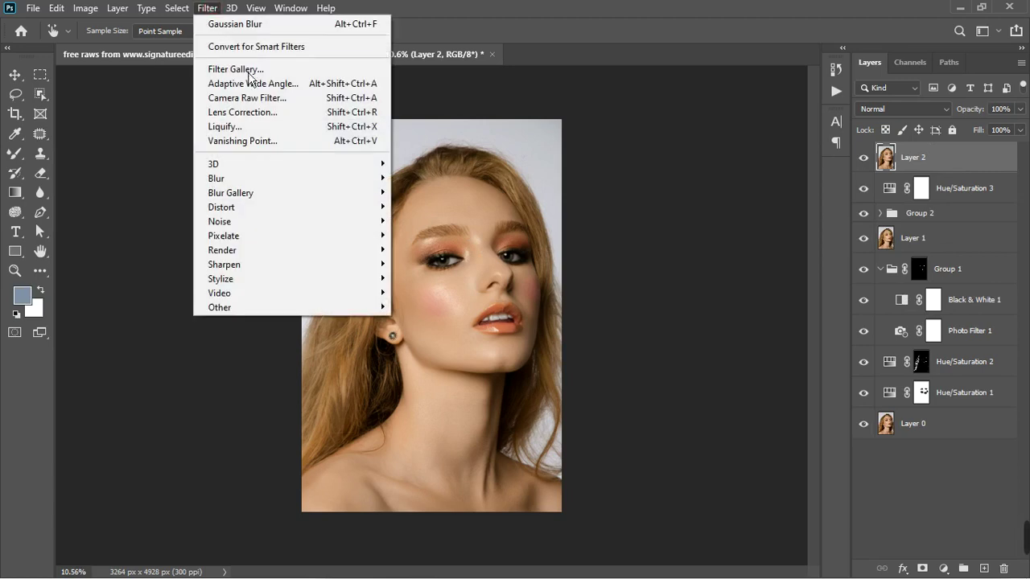
pyautogui.click(258, 99)
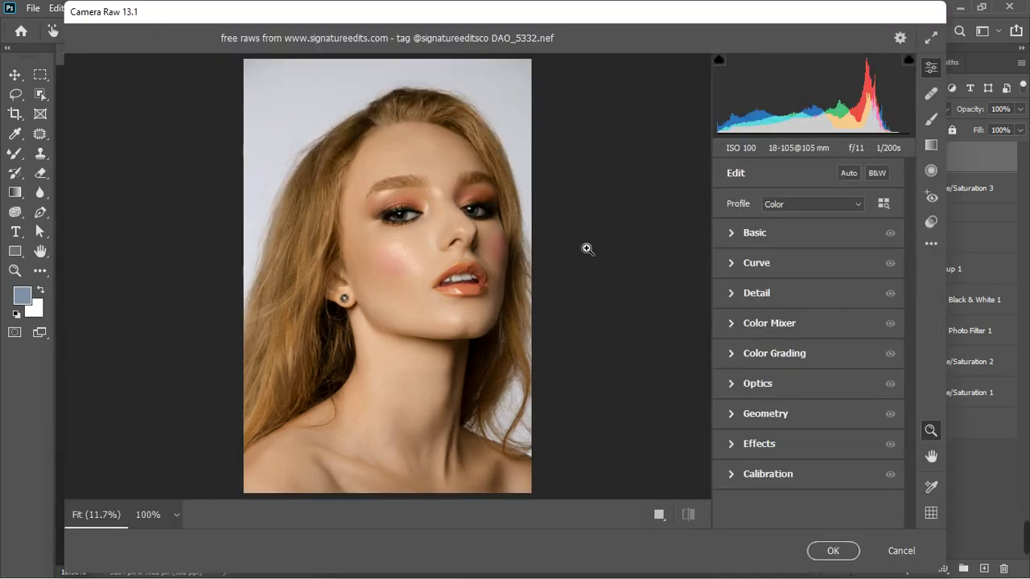
# Step: In the Basic adjustments, set Highlights to +15, Whites to +7 and Shadows to +7, and raise Texture slightly
pyautogui.click(730, 233)
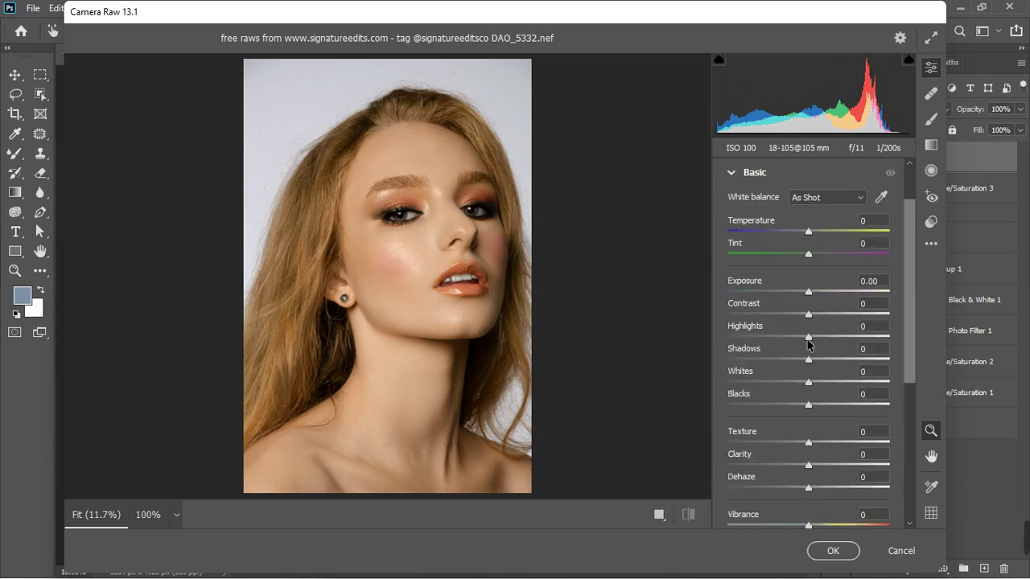
pyautogui.moveTo(808, 338); pyautogui.dragTo(824, 344)
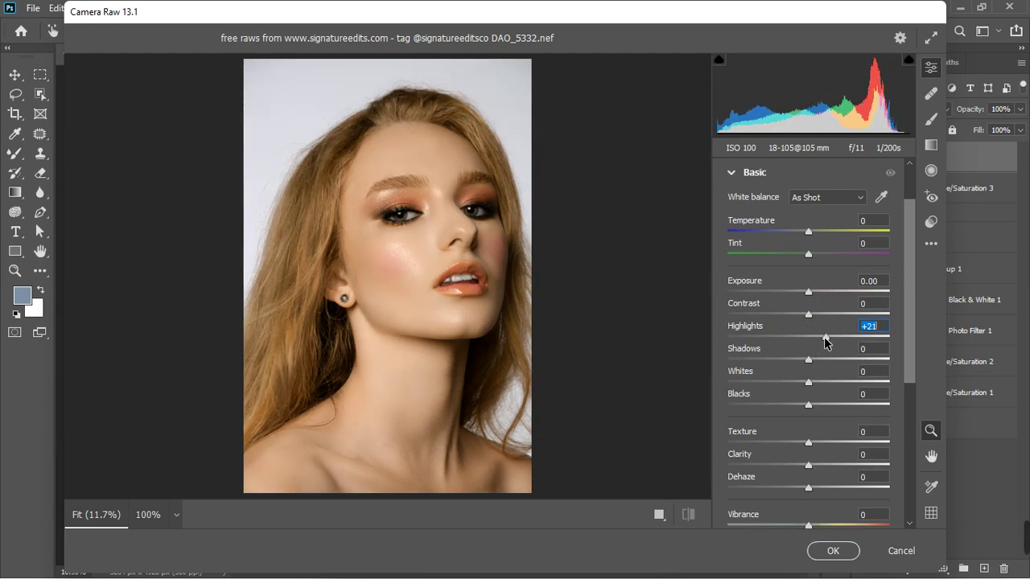
pyautogui.moveTo(824, 342); pyautogui.dragTo(819, 342)
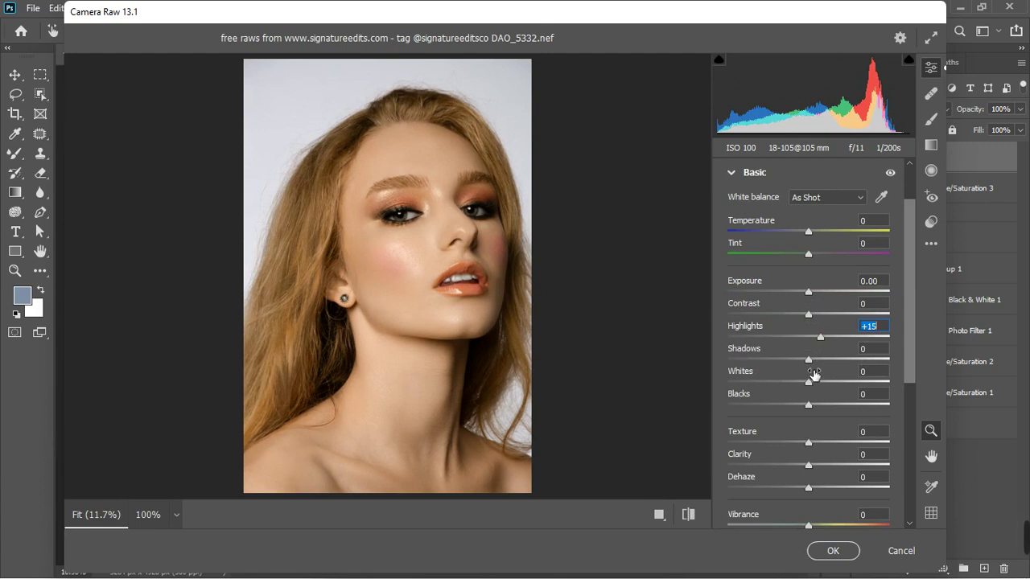
pyautogui.moveTo(808, 384)
pyautogui.mouseDown()
pyautogui.moveTo(798, 395)
pyautogui.moveTo(816, 392)
pyautogui.mouseUp()
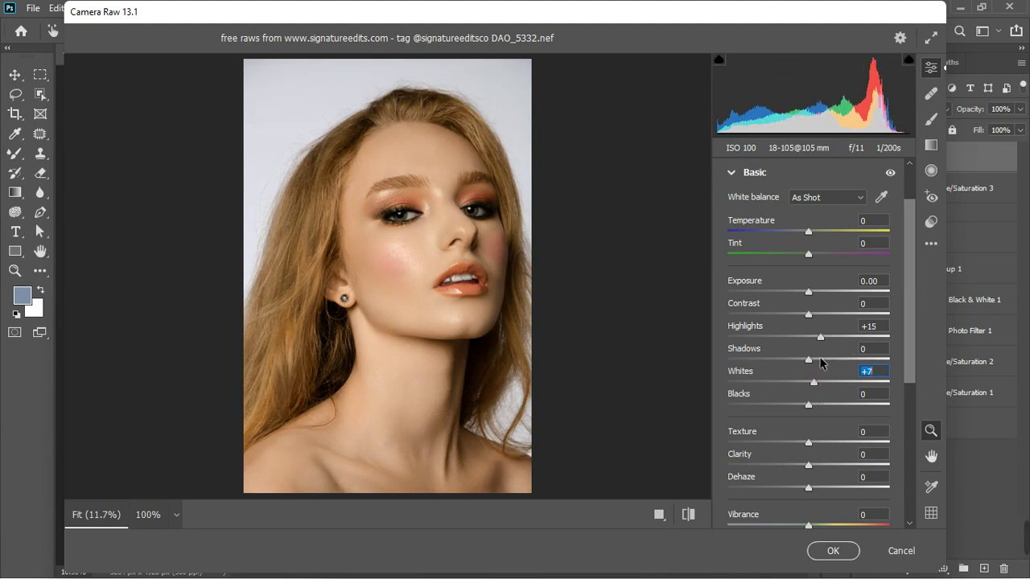
pyautogui.moveTo(808, 359); pyautogui.dragTo(815, 365)
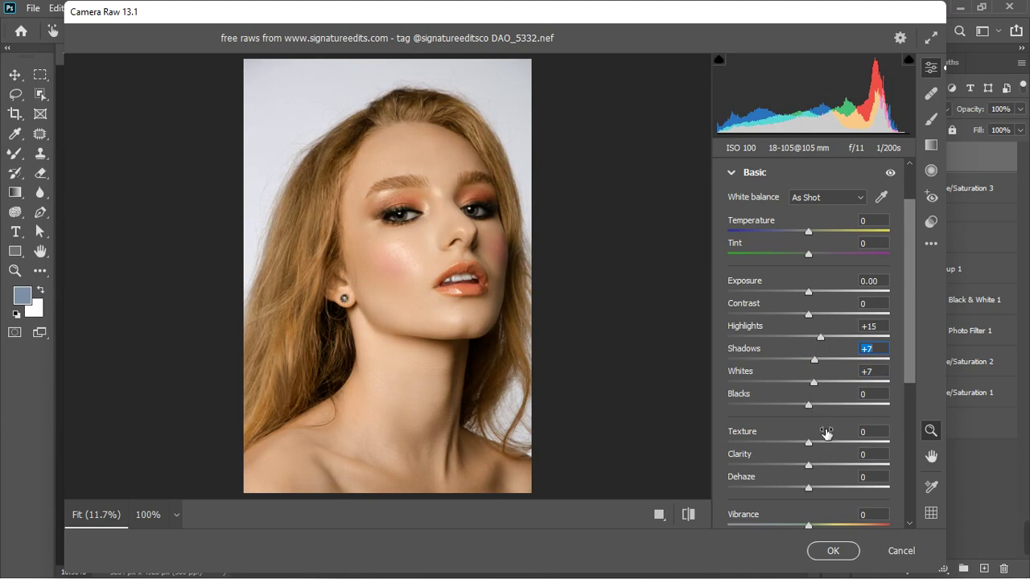
pyautogui.moveTo(808, 448); pyautogui.dragTo(816, 447)
pyautogui.click(737, 171)
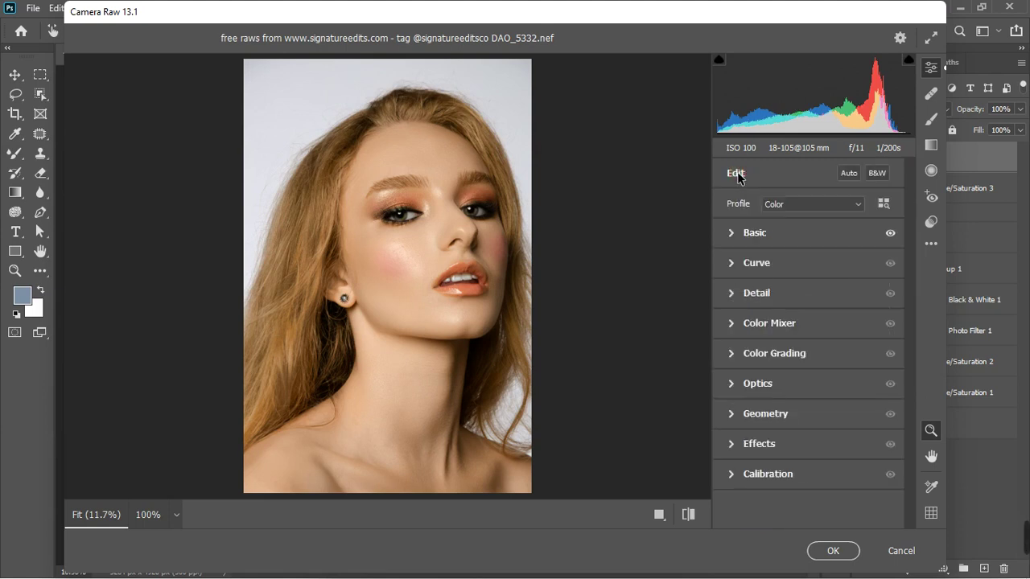
# Step: Shape a slight contrast point curve with a highlight point at input 205, output 206 and a shadow point at input 57, output 55
pyautogui.click(733, 266)
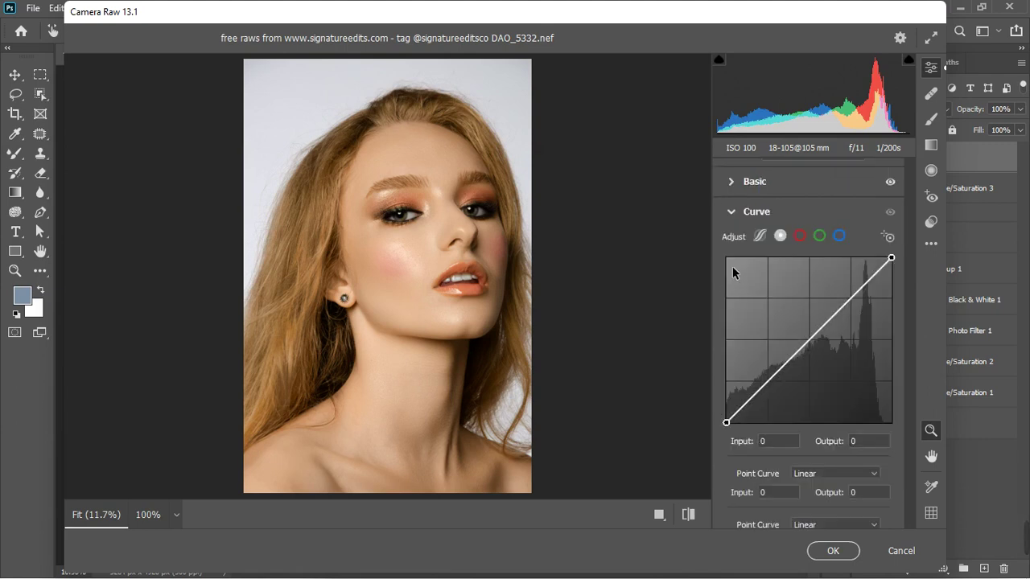
pyautogui.click(859, 290)
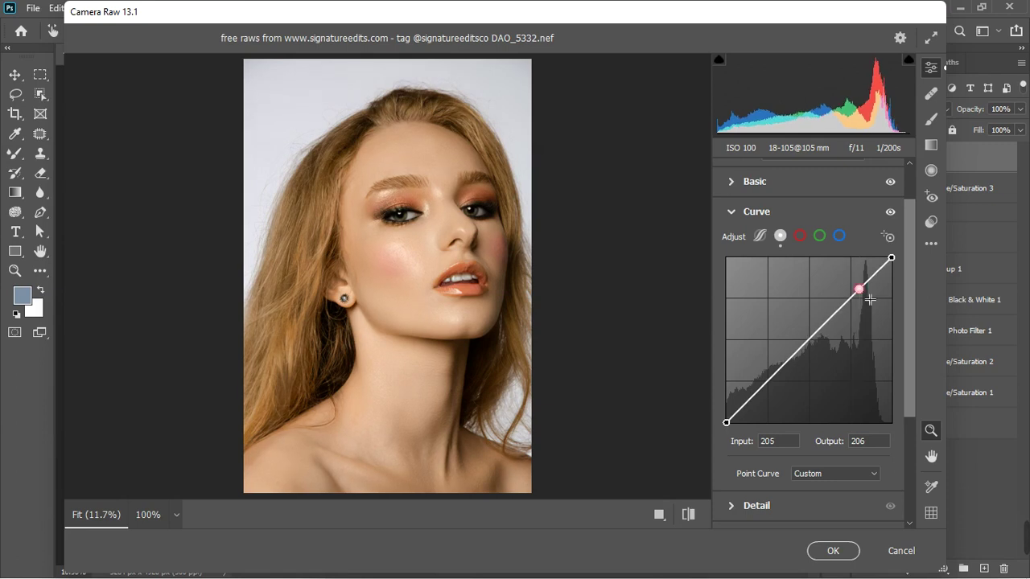
pyautogui.click(763, 388)
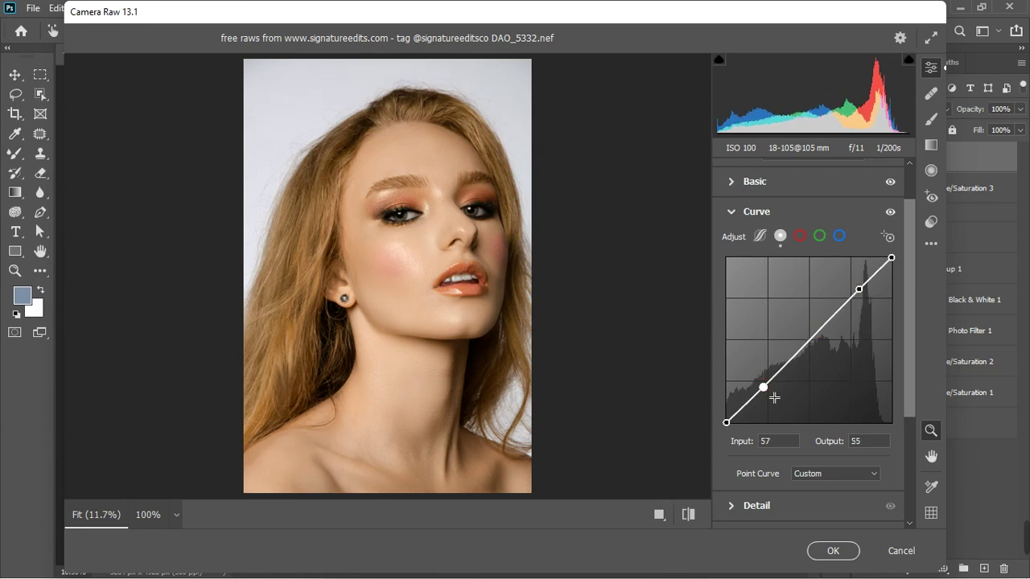
# Step: Compare the portrait with the Curve adjustment switched off and on, and collapse the curve settings
pyautogui.click(890, 213)
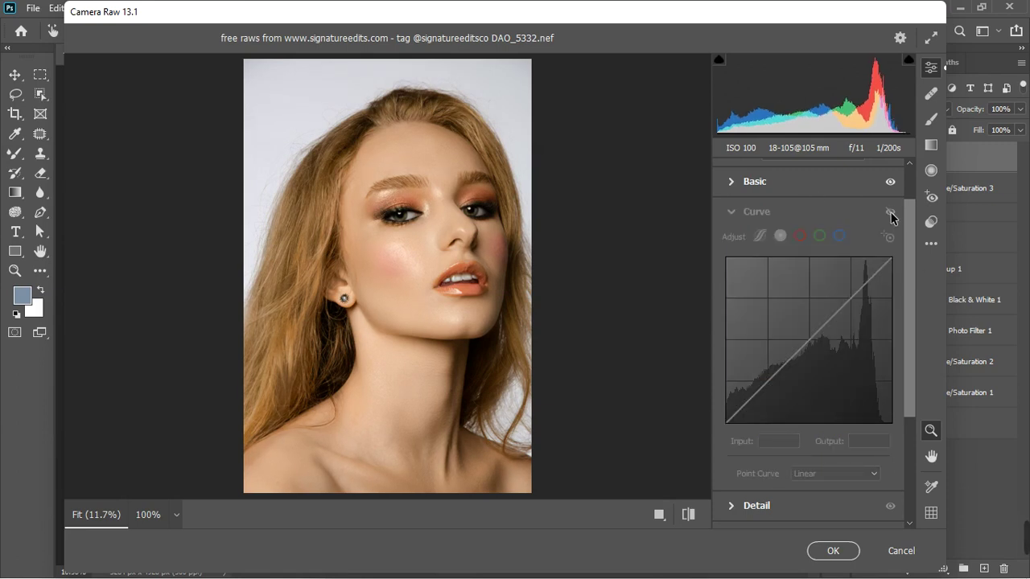
pyautogui.click(890, 214)
pyautogui.click(890, 214)
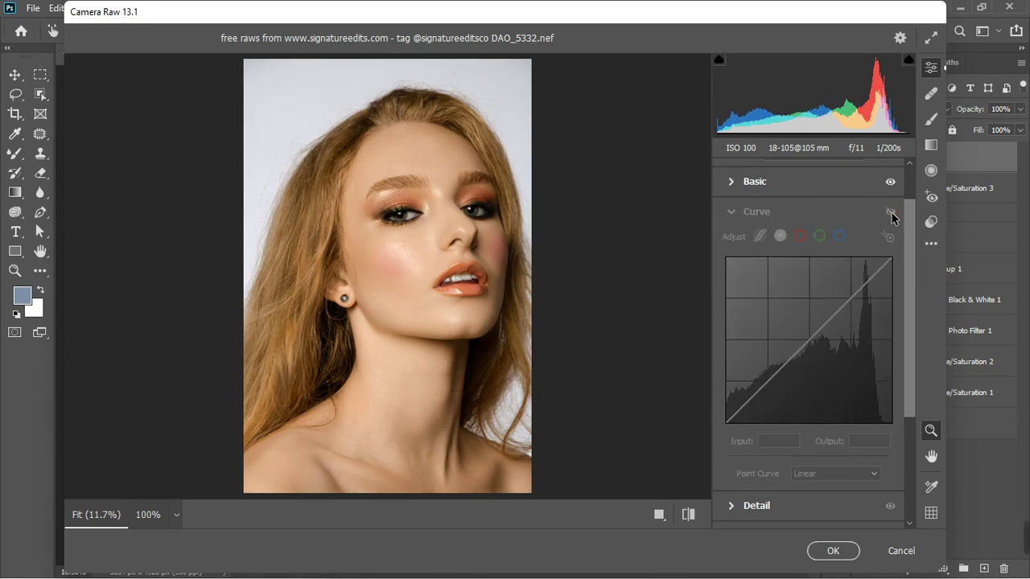
pyautogui.click(891, 214)
pyautogui.click(890, 212)
pyautogui.click(891, 213)
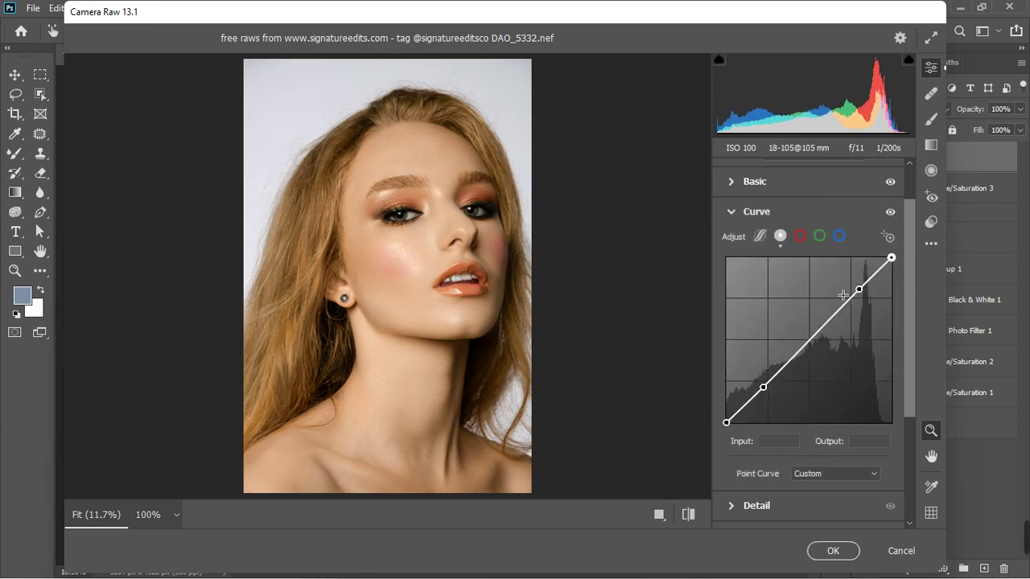
pyautogui.click(733, 213)
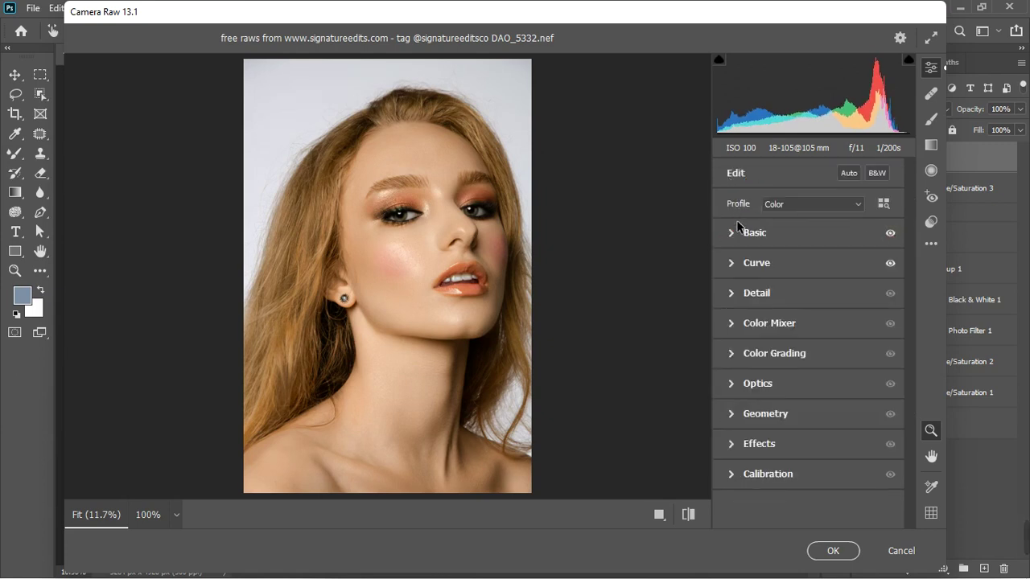
# Step: Set the Color Mixer hues to Reds -32, Oranges -5, Yellows -14, Greens +11, Blues -26 and Purples -23
pyautogui.click(734, 325)
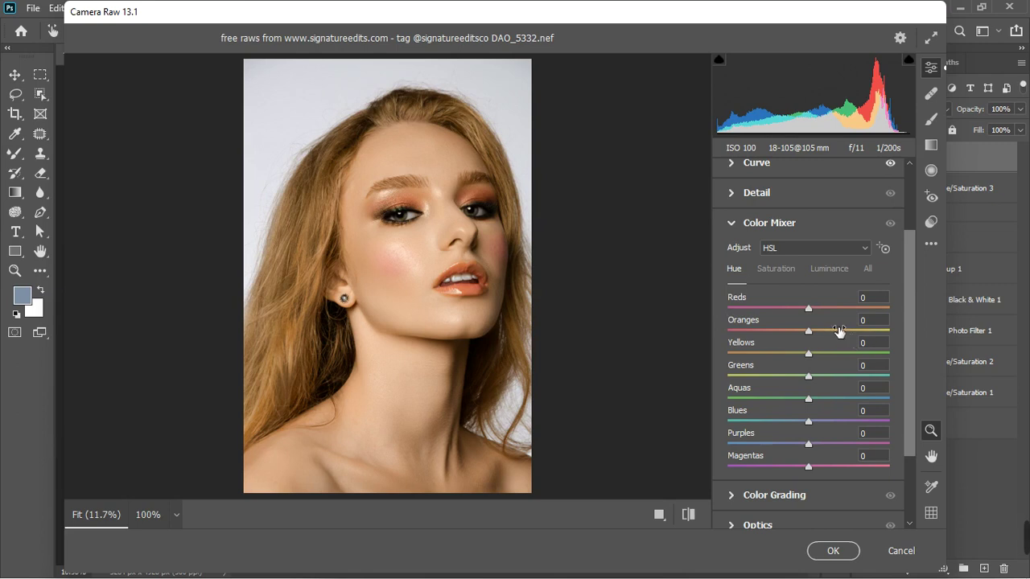
pyautogui.moveTo(807, 310); pyautogui.dragTo(783, 316)
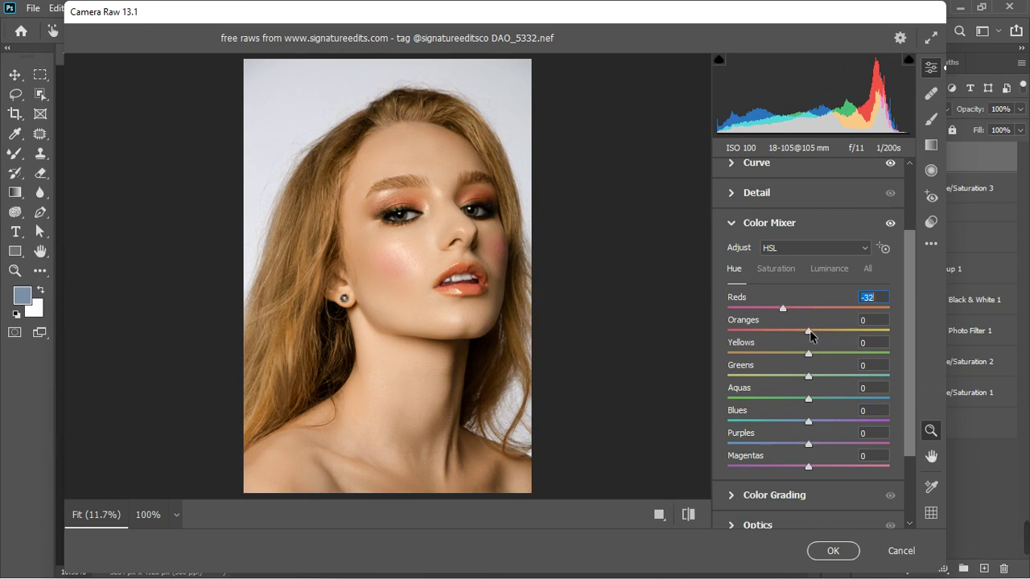
pyautogui.moveTo(818, 334); pyautogui.dragTo(805, 337)
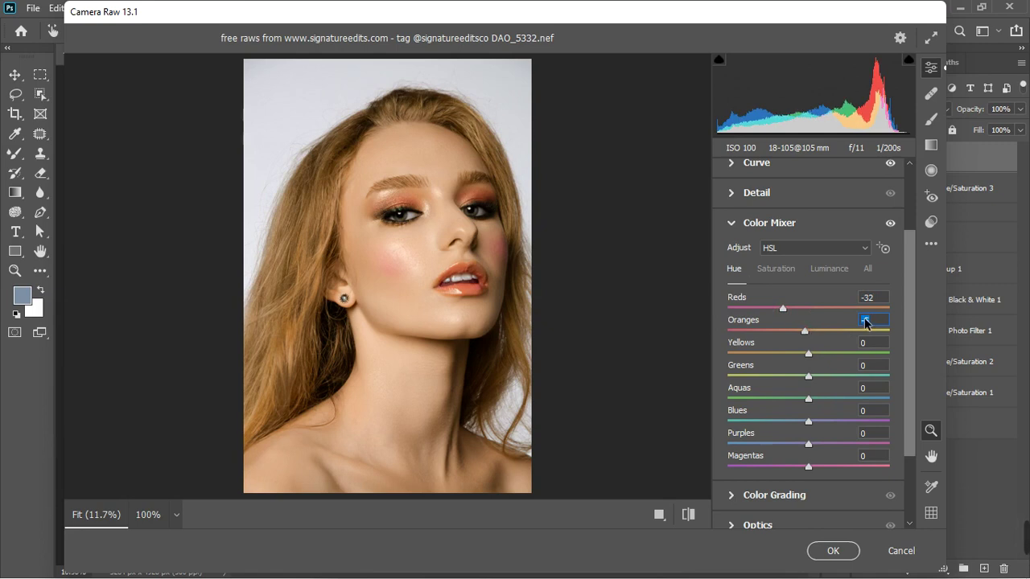
pyautogui.moveTo(809, 354); pyautogui.dragTo(819, 380)
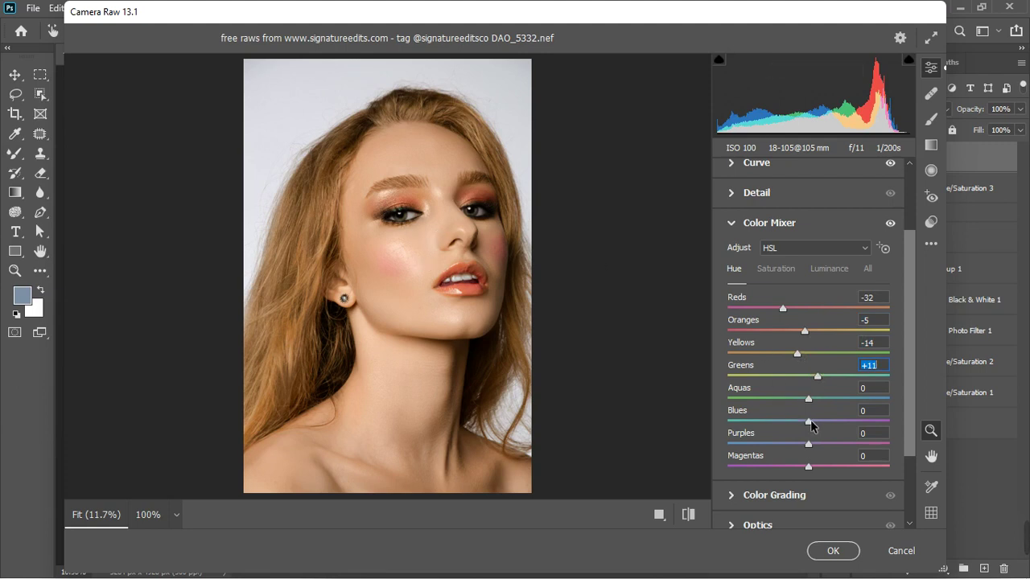
pyautogui.moveTo(809, 422); pyautogui.dragTo(792, 449)
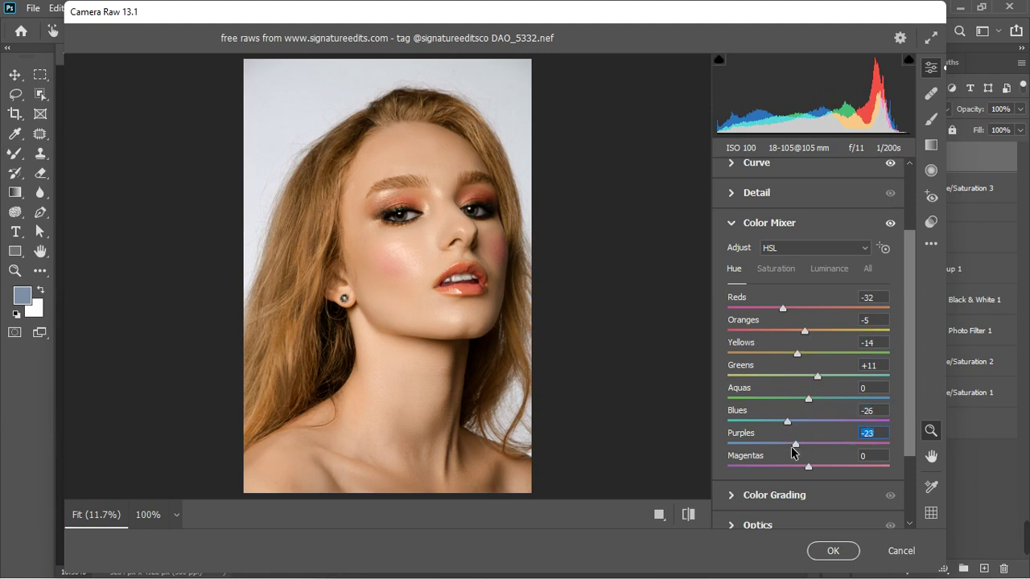
# Step: Darken the cool tones by setting the Color Mixer luminance to Aquas -23, Blues -24, Purples -23 and Magentas -23
pyautogui.click(827, 270)
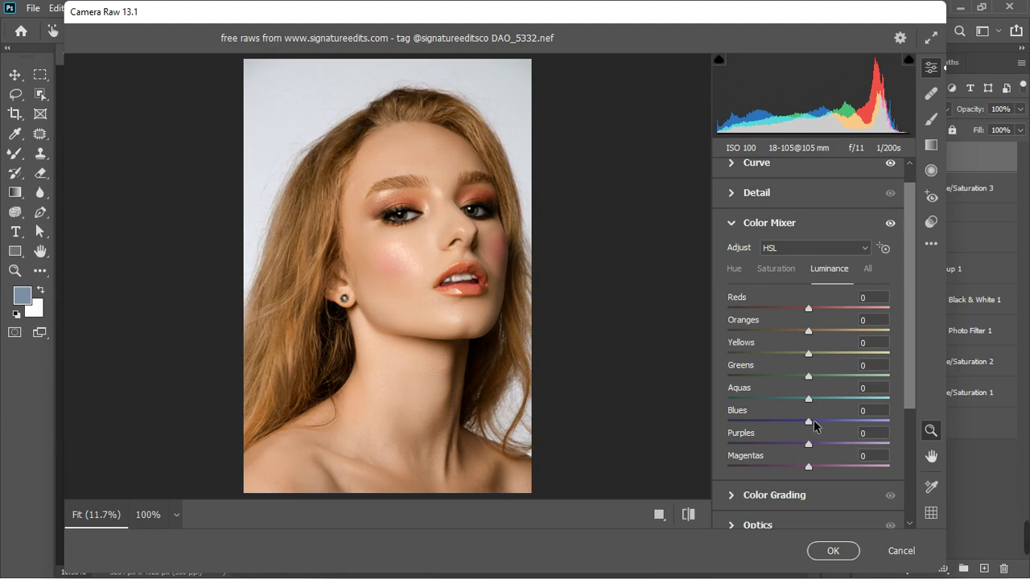
pyautogui.moveTo(810, 427); pyautogui.dragTo(788, 400)
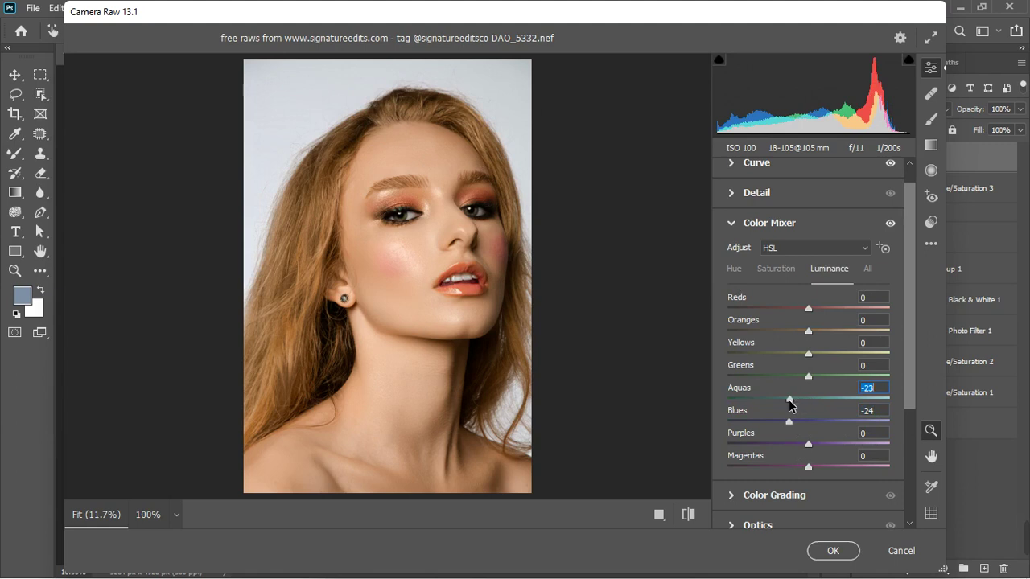
pyautogui.moveTo(808, 443); pyautogui.dragTo(794, 473)
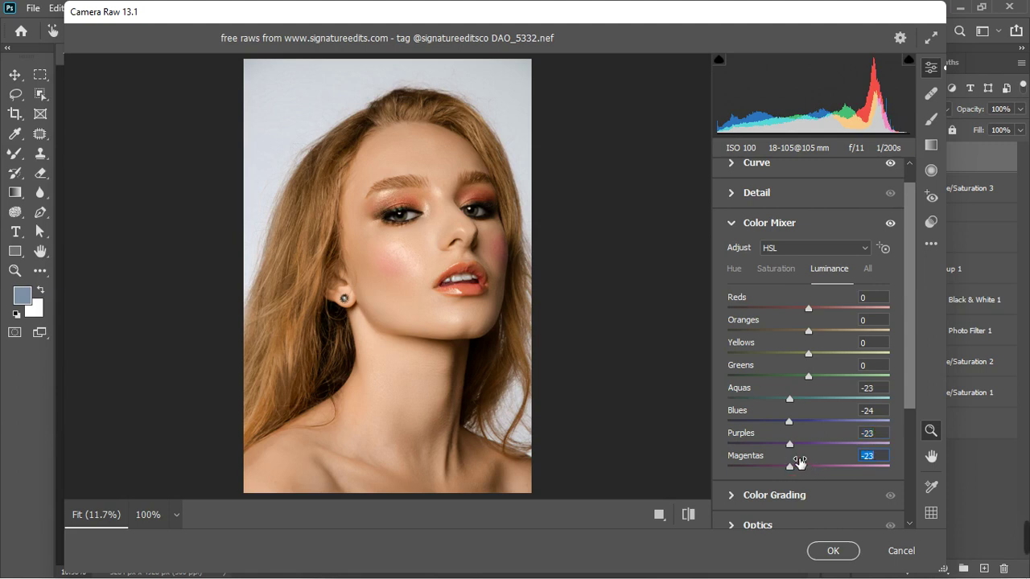
# Step: Set the luminance of Oranges and Yellows to +5 each, and lower the Reds luminance slightly
pyautogui.click(810, 332)
pyautogui.moveTo(810, 333); pyautogui.dragTo(814, 332)
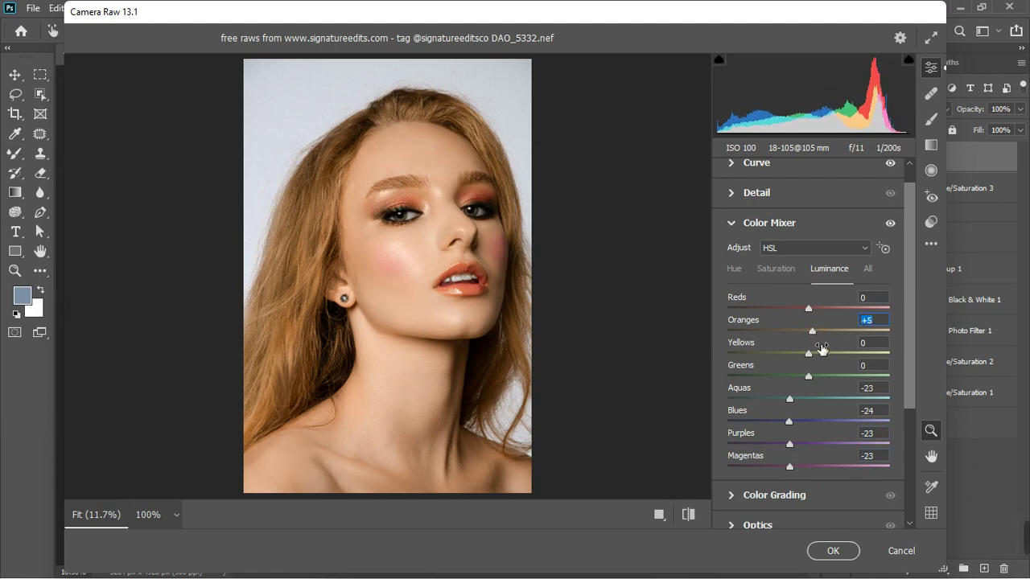
pyautogui.click(809, 357)
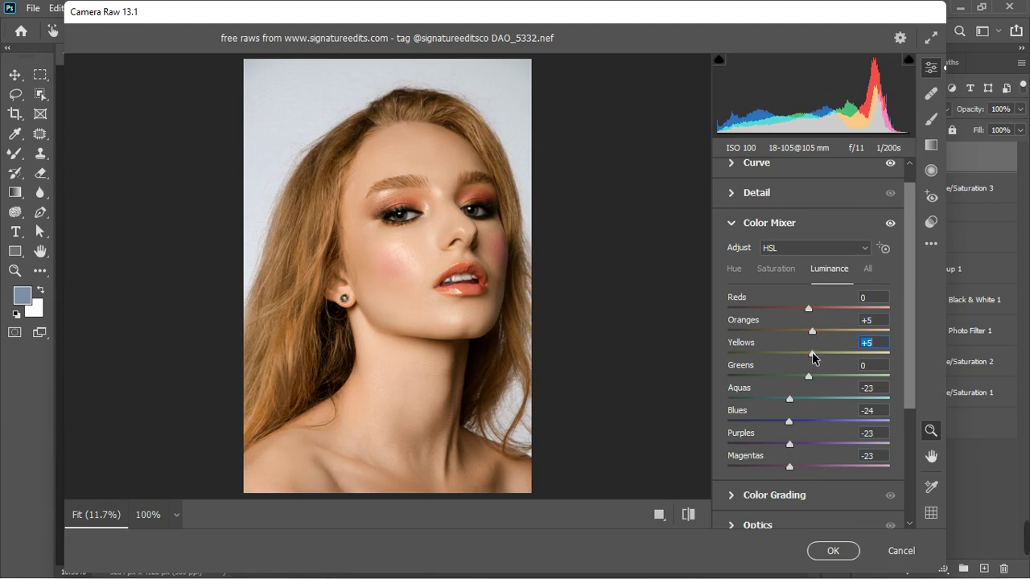
pyautogui.moveTo(809, 356); pyautogui.dragTo(814, 354)
pyautogui.moveTo(808, 312); pyautogui.dragTo(805, 312)
# Step: Boost the warm tones by setting the Color Mixer saturation to Reds +32, Oranges +3 and Yellows +10
pyautogui.click(777, 269)
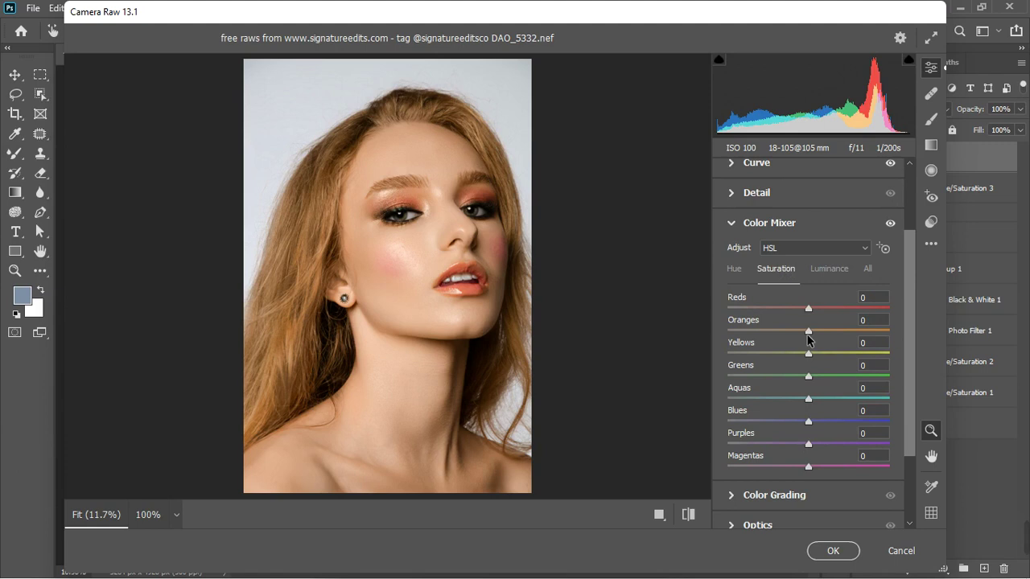
pyautogui.moveTo(809, 309); pyautogui.dragTo(821, 313)
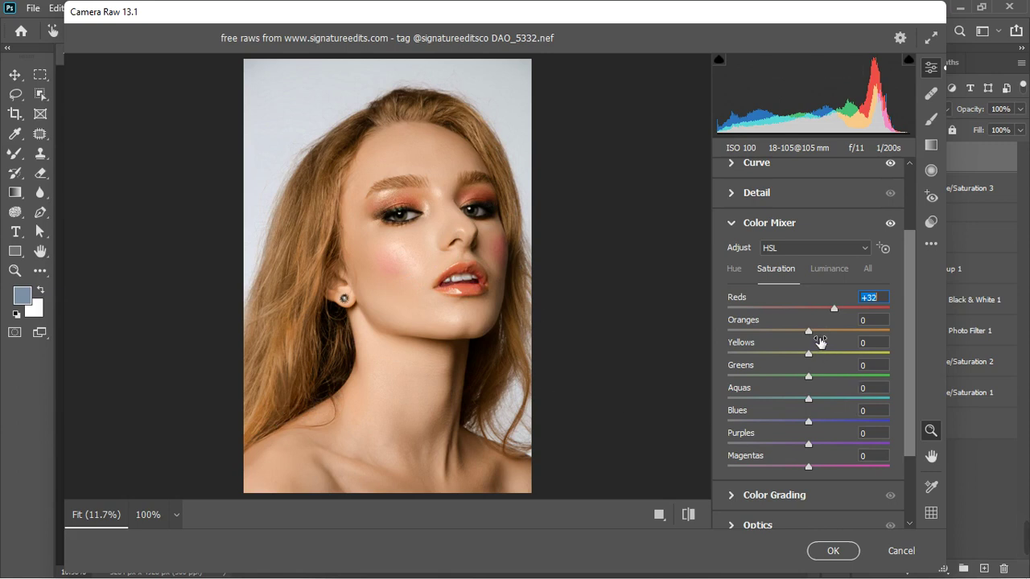
pyautogui.moveTo(808, 331); pyautogui.dragTo(818, 333)
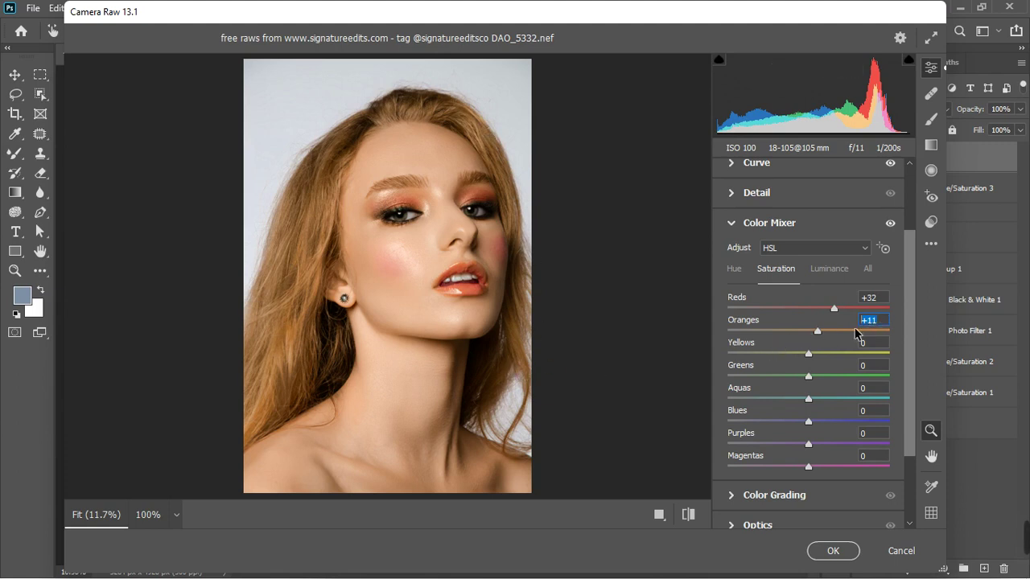
pyautogui.write('3')
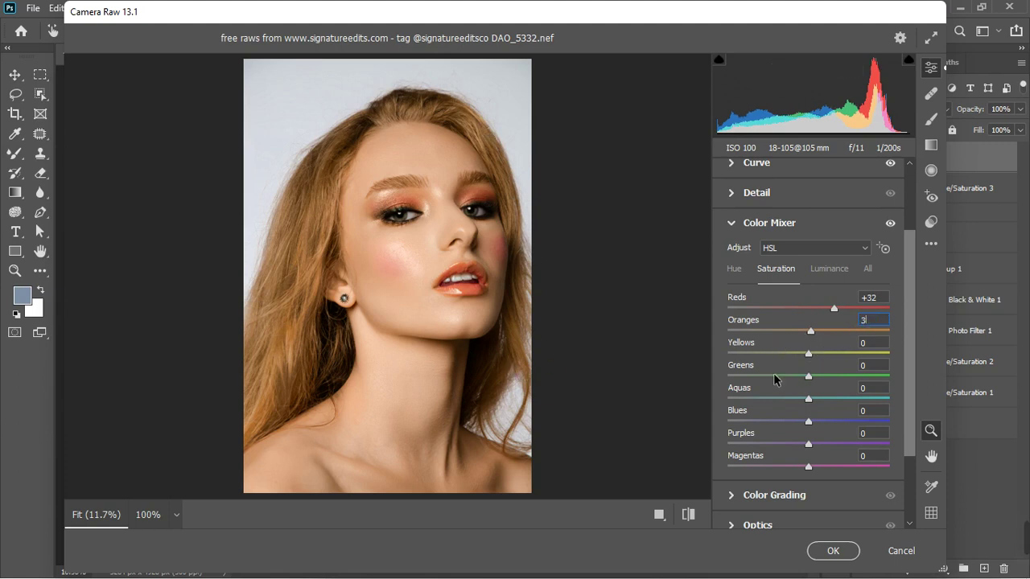
pyautogui.moveTo(809, 354); pyautogui.dragTo(816, 355)
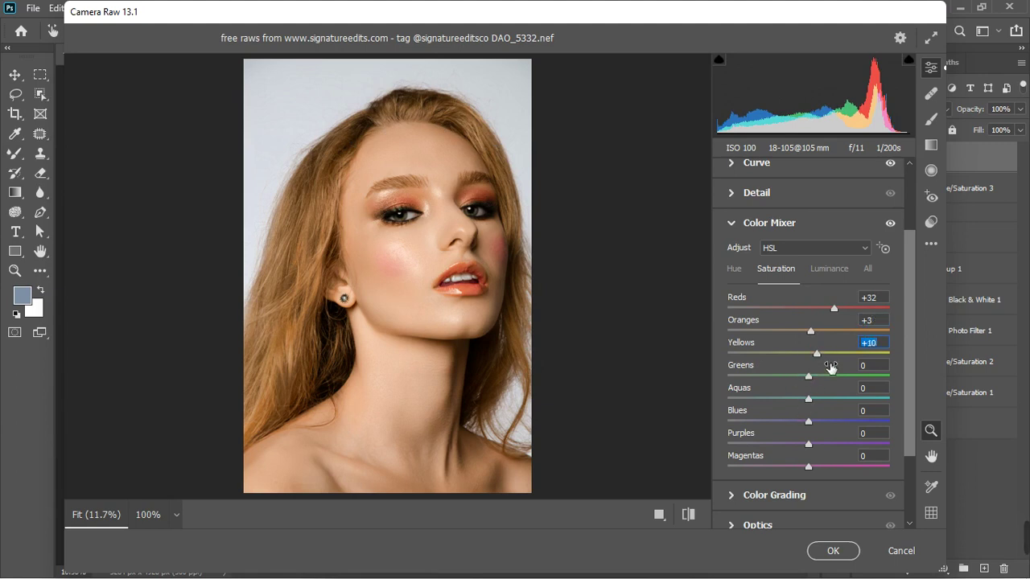
# Step: Set the saturation of Blues to +51 and Aquas to +36, and collapse the Color Mixer
pyautogui.click(732, 222)
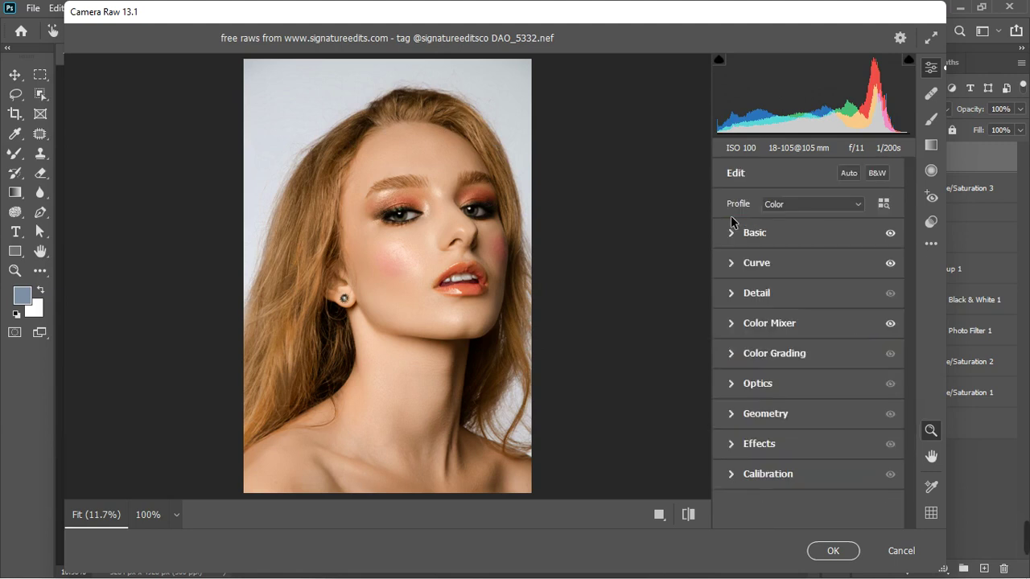
pyautogui.click(730, 323)
pyautogui.moveTo(808, 421); pyautogui.dragTo(855, 427)
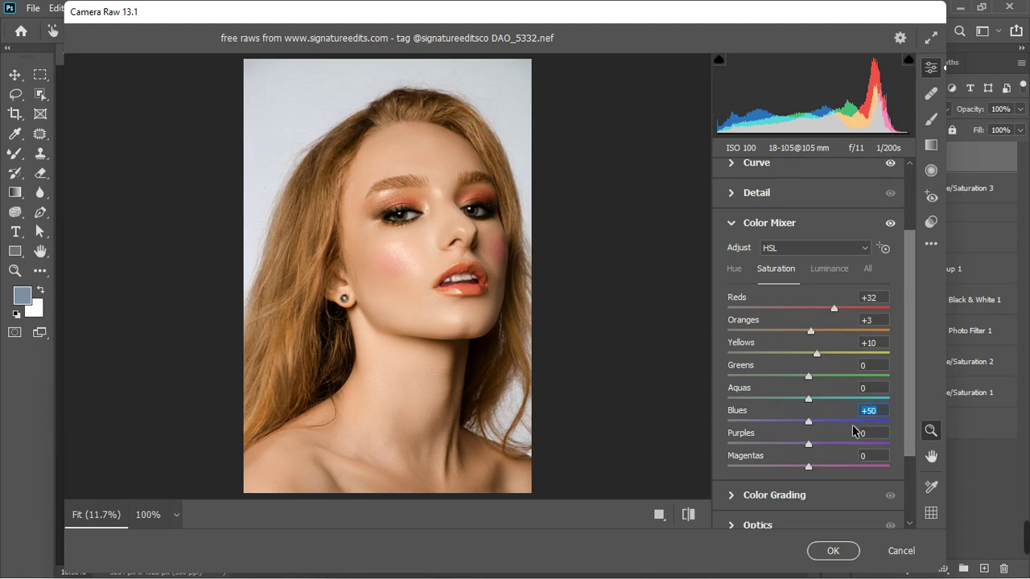
pyautogui.moveTo(809, 400); pyautogui.dragTo(839, 400)
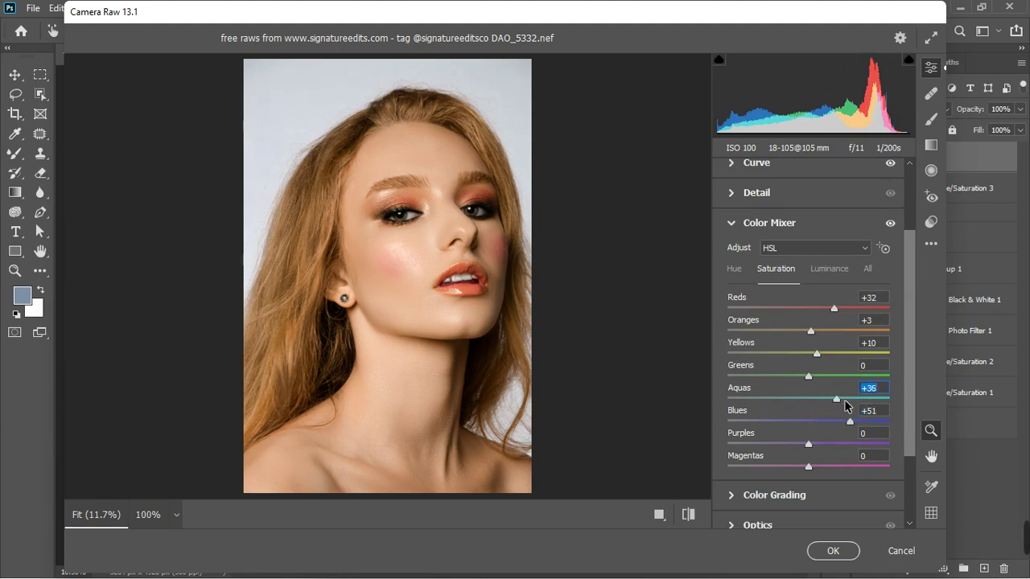
pyautogui.click(741, 231)
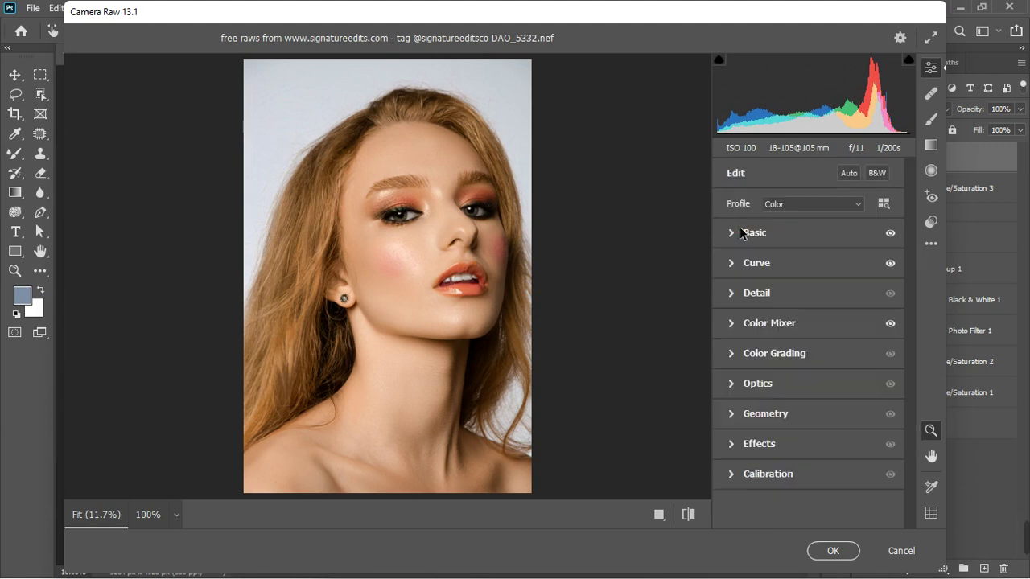
# Step: In the Camera Raw calibration, set the Red Primary hue to +15 and the Blue Primary hue to -16, and compare before and after
pyautogui.click(738, 475)
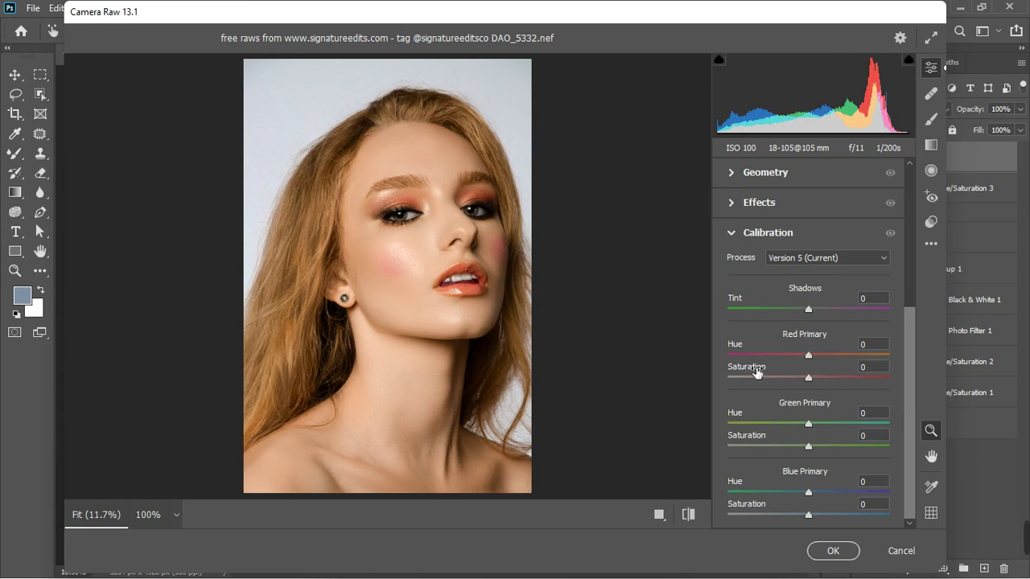
pyautogui.moveTo(809, 355); pyautogui.dragTo(820, 358)
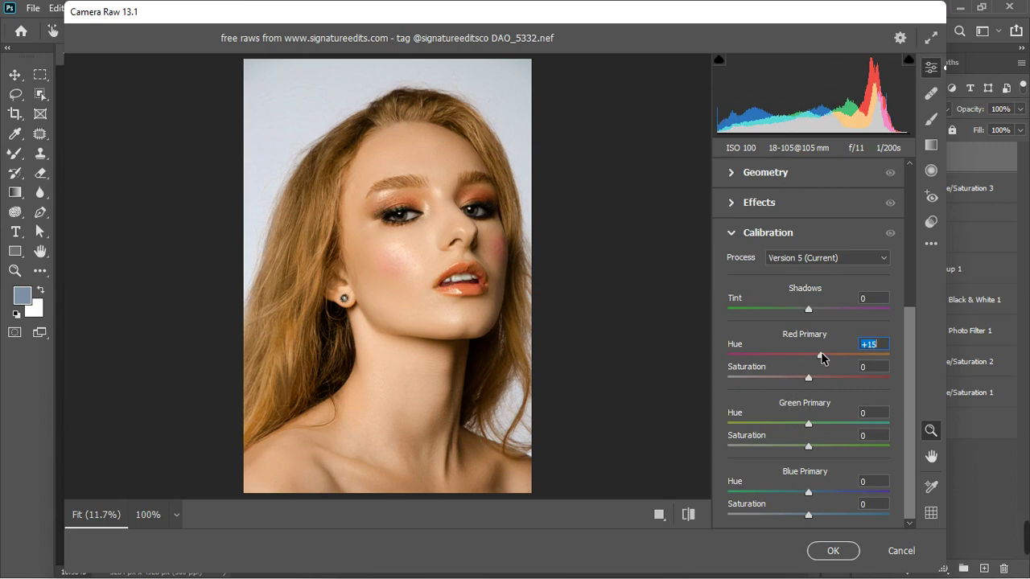
pyautogui.moveTo(807, 493); pyautogui.dragTo(794, 503)
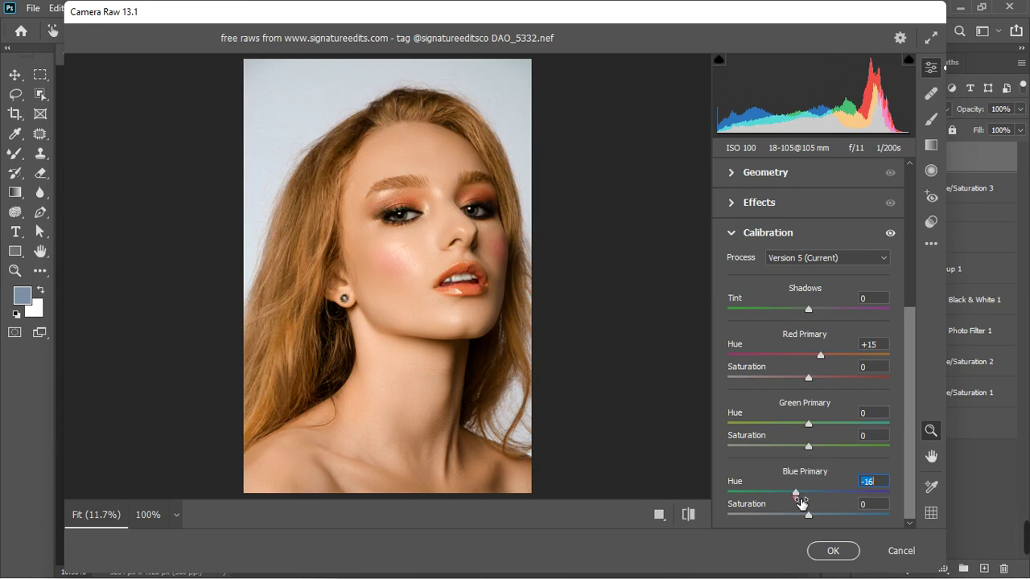
pyautogui.click(890, 233)
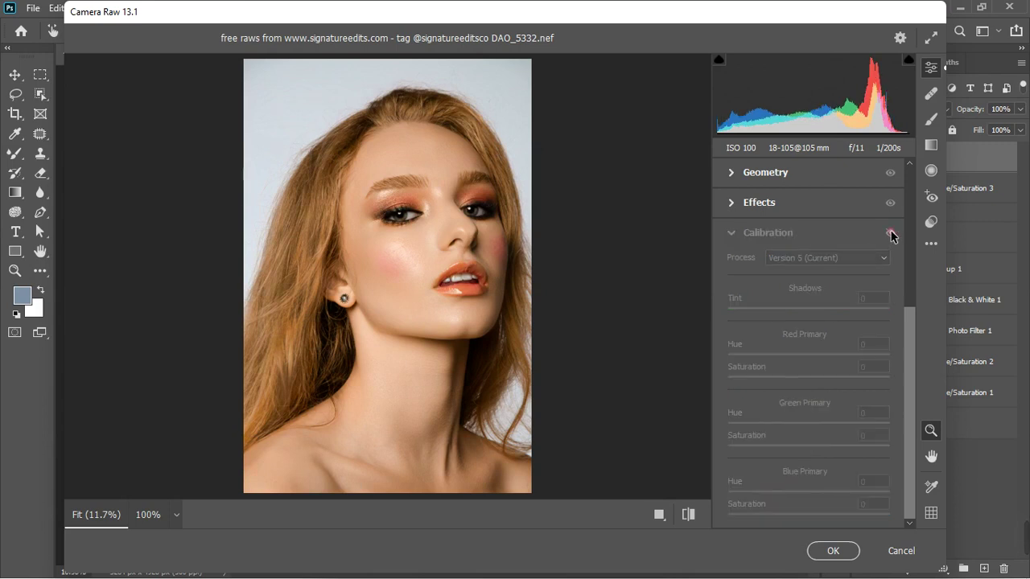
pyautogui.click(890, 233)
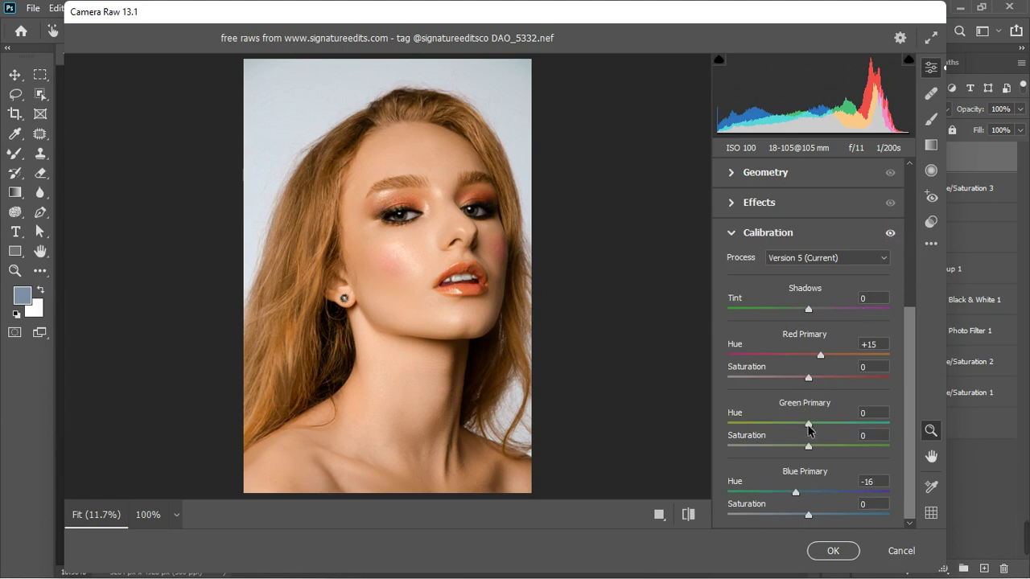
# Step: Set the Green Primary hue to +9, apply the Camera Raw edits, and compare the image with and without Layer 2
pyautogui.moveTo(808, 425)
pyautogui.mouseDown()
pyautogui.moveTo(826, 427)
pyautogui.moveTo(780, 432)
pyautogui.moveTo(822, 430)
pyautogui.moveTo(804, 432)
pyautogui.mouseUp()
pyautogui.doubleClick(802, 425)
pyautogui.moveTo(812, 427)
pyautogui.mouseDown()
pyautogui.moveTo(829, 426)
pyautogui.moveTo(802, 424)
pyautogui.moveTo(820, 429)
pyautogui.mouseUp()
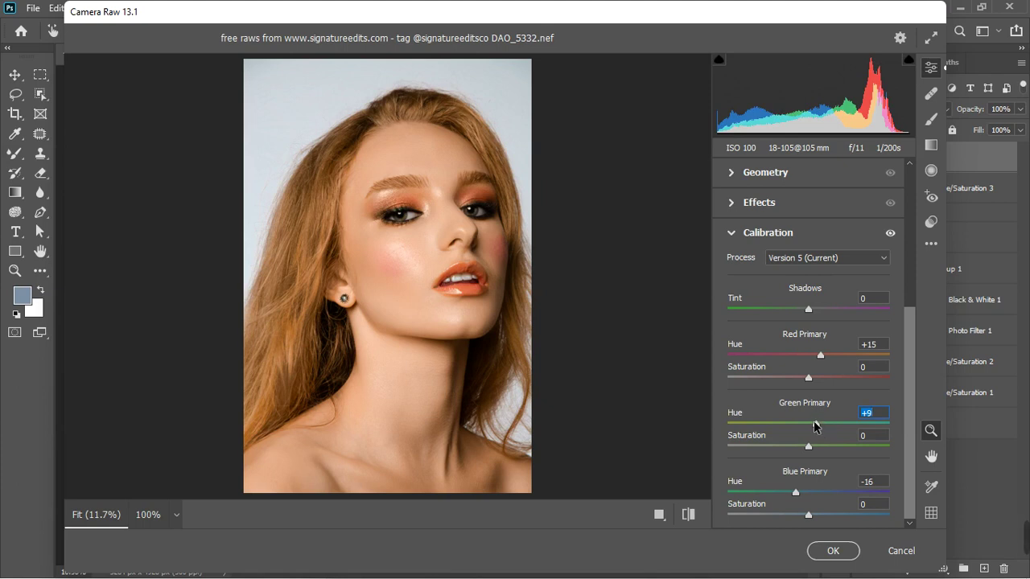
pyautogui.click(833, 551)
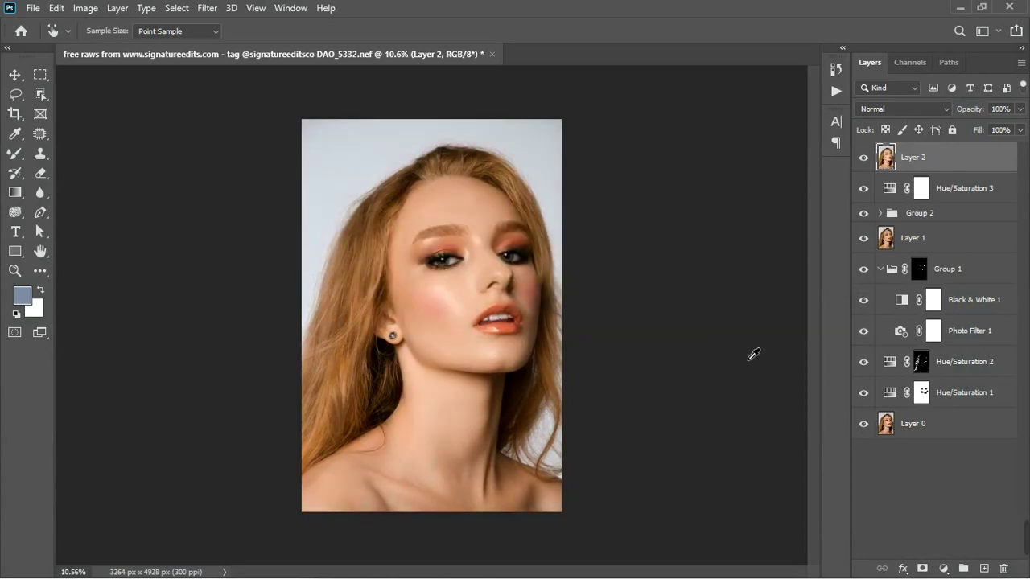
pyautogui.click(863, 159)
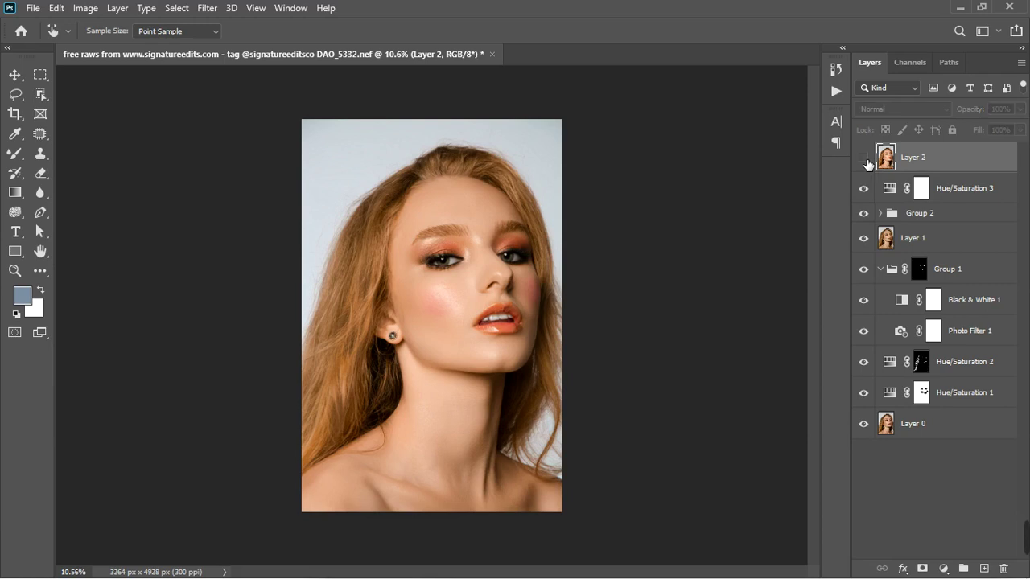
pyautogui.click(864, 159)
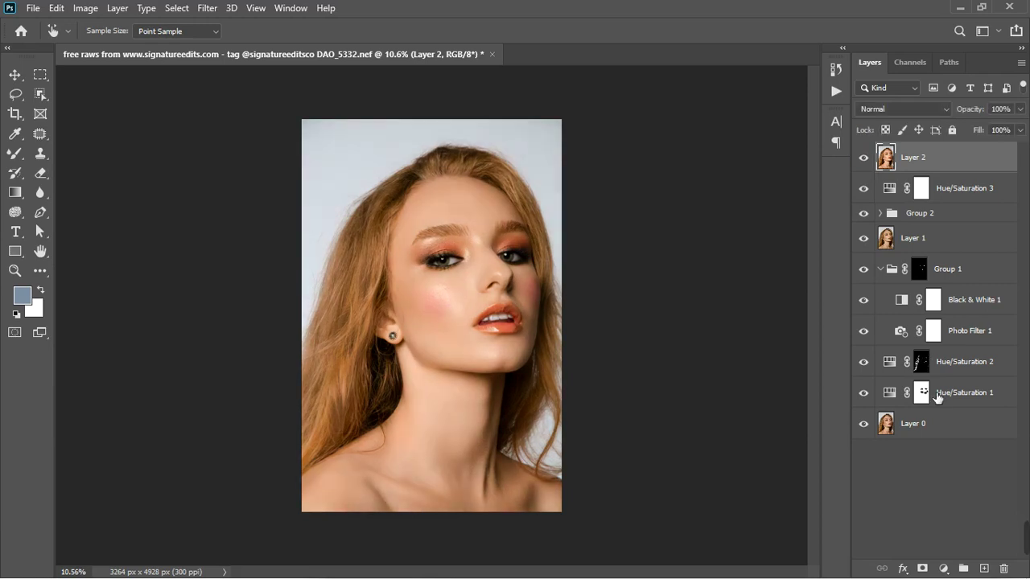
# Step: Add a Color Balance adjustment layer and shift its shadows to Magenta–Green -4 and Yellow–Blue +8
pyautogui.click(946, 570)
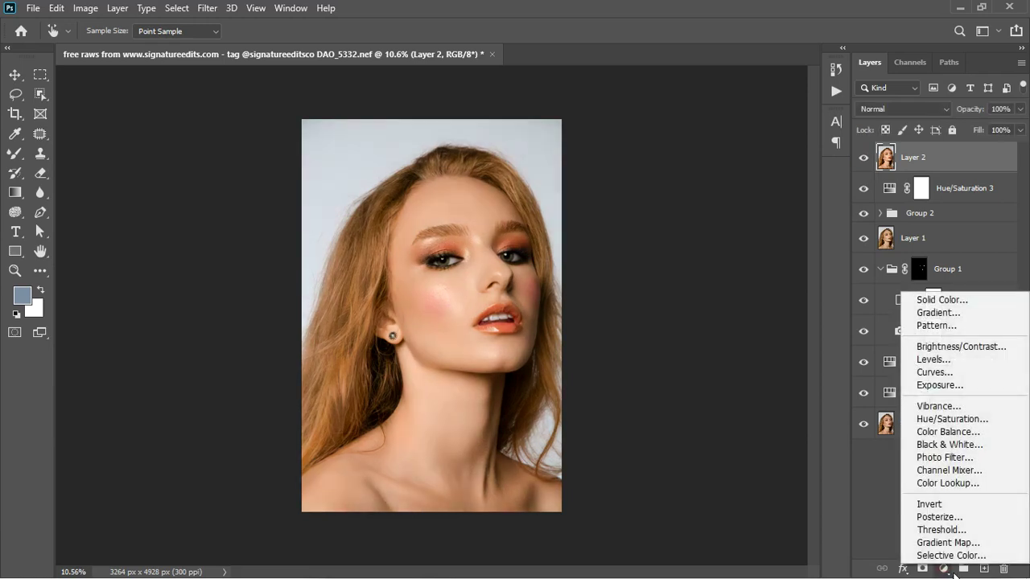
pyautogui.click(956, 436)
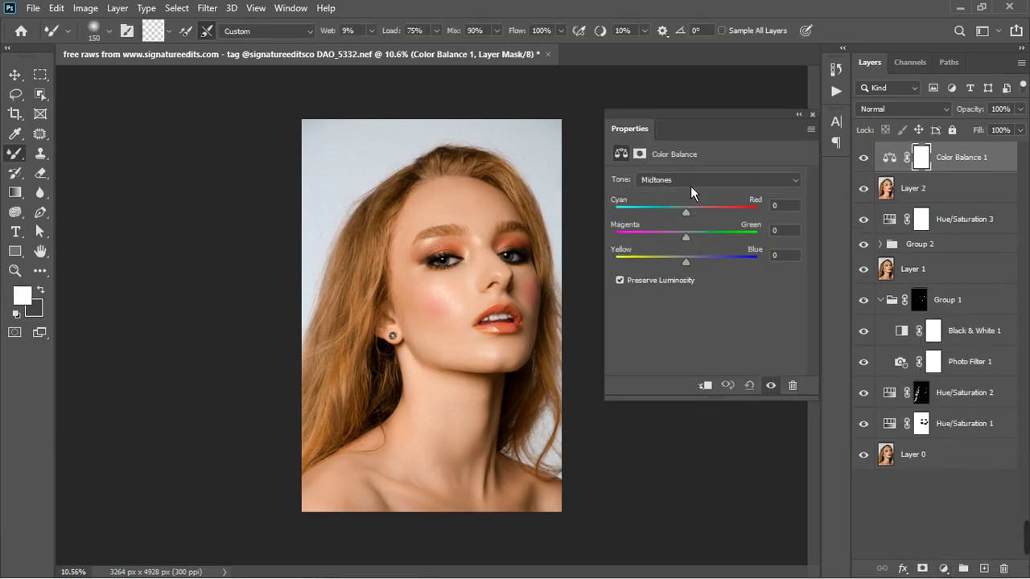
pyautogui.click(690, 180)
pyautogui.click(689, 194)
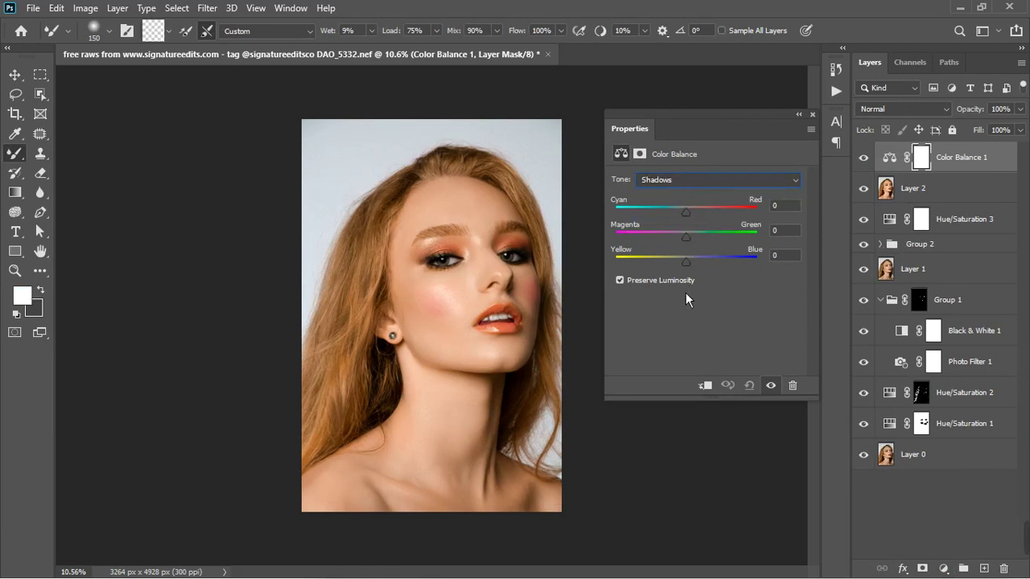
pyautogui.moveTo(692, 266); pyautogui.dragTo(696, 267)
pyautogui.click(692, 242)
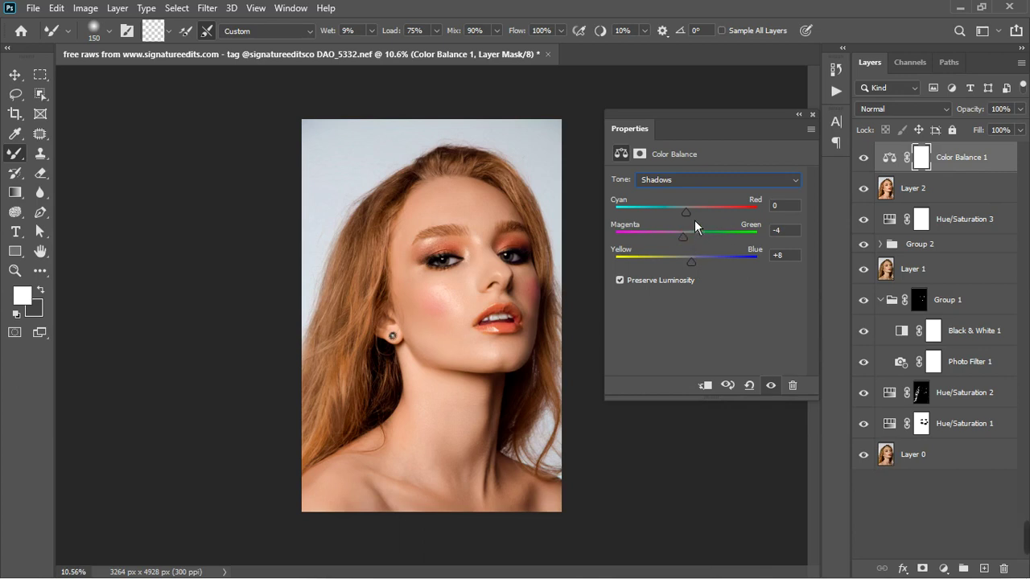
pyautogui.moveTo(695, 221); pyautogui.dragTo(692, 221)
# Step: Fine-tune the Color Balance highlights on the Magenta–Green and Yellow–Blue axes, and reset Cyan–Red to 0 after trying it
pyautogui.click(695, 181)
pyautogui.click(687, 219)
pyautogui.moveTo(693, 242); pyautogui.dragTo(694, 243)
pyautogui.moveTo(693, 267); pyautogui.dragTo(691, 267)
pyautogui.moveTo(695, 218); pyautogui.dragTo(696, 219)
pyautogui.moveTo(694, 219); pyautogui.dragTo(690, 219)
pyautogui.moveTo(690, 219); pyautogui.dragTo(694, 219)
pyautogui.moveTo(693, 219); pyautogui.dragTo(693, 219)
pyautogui.write('0')
# Step: Set the Color Balance midtones to Magenta–Green 0 and Yellow–Blue +7, and compare the image with and without the adjustment
pyautogui.click(688, 180)
pyautogui.click(683, 203)
pyautogui.moveTo(695, 243)
pyautogui.mouseDown()
pyautogui.moveTo(686, 244)
pyautogui.moveTo(698, 243)
pyautogui.mouseUp()
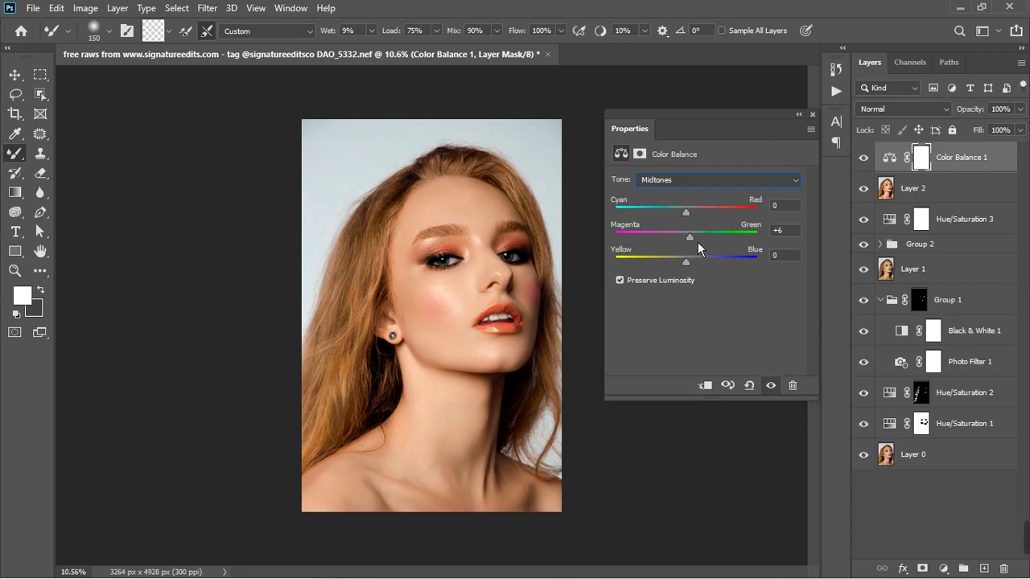
pyautogui.click(797, 231)
pyautogui.write('0')
pyautogui.click(696, 266)
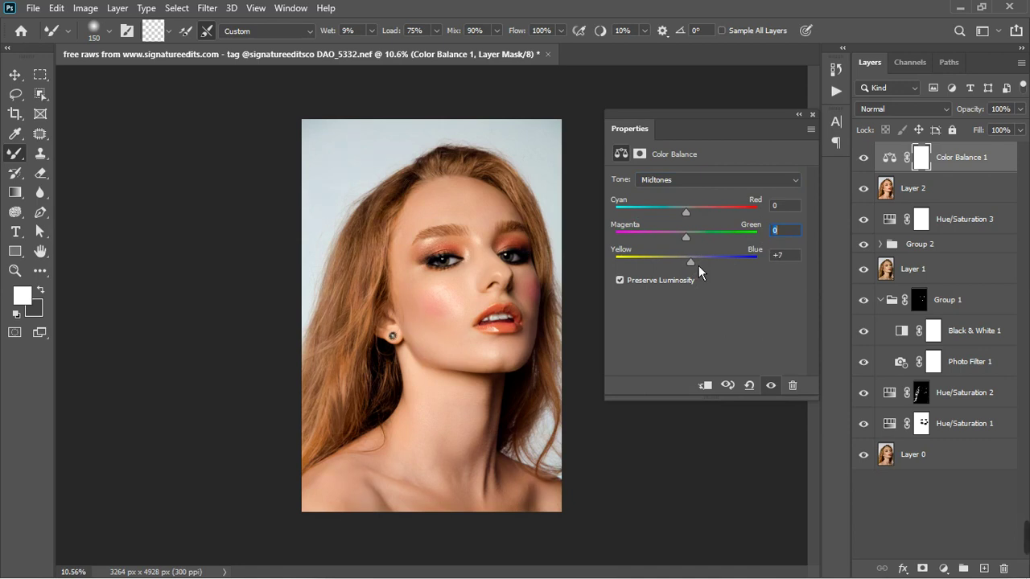
pyautogui.click(771, 385)
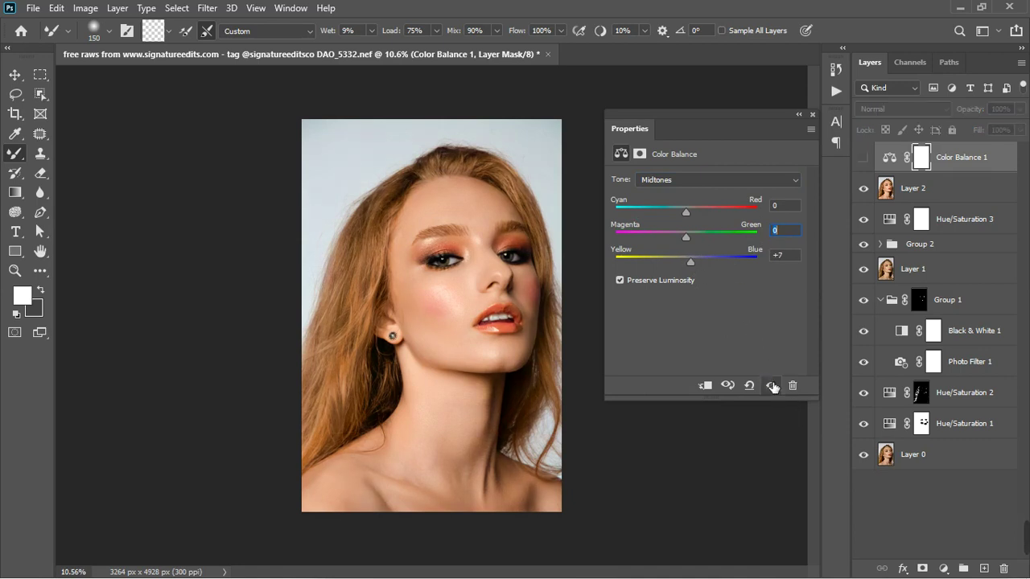
pyautogui.click(770, 386)
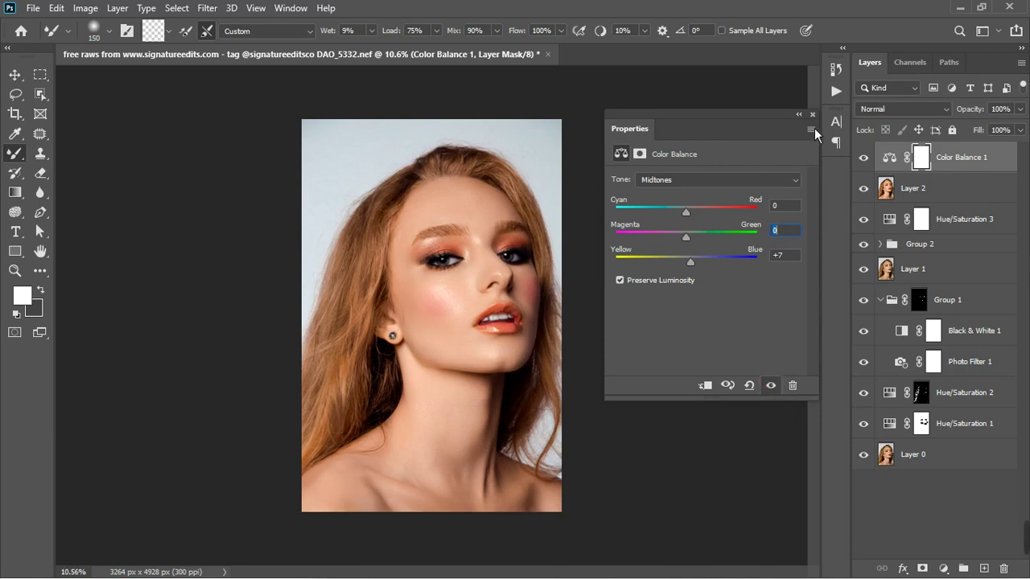
pyautogui.click(813, 115)
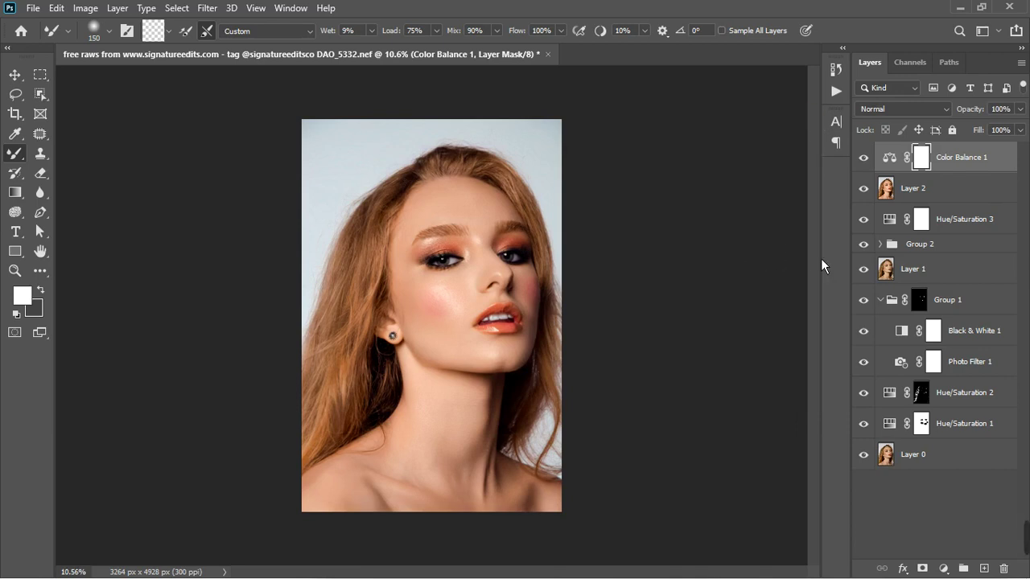
# Step: Add a Vibrance adjustment layer with vibrance set to +36, and check the portrait up close
pyautogui.click(944, 568)
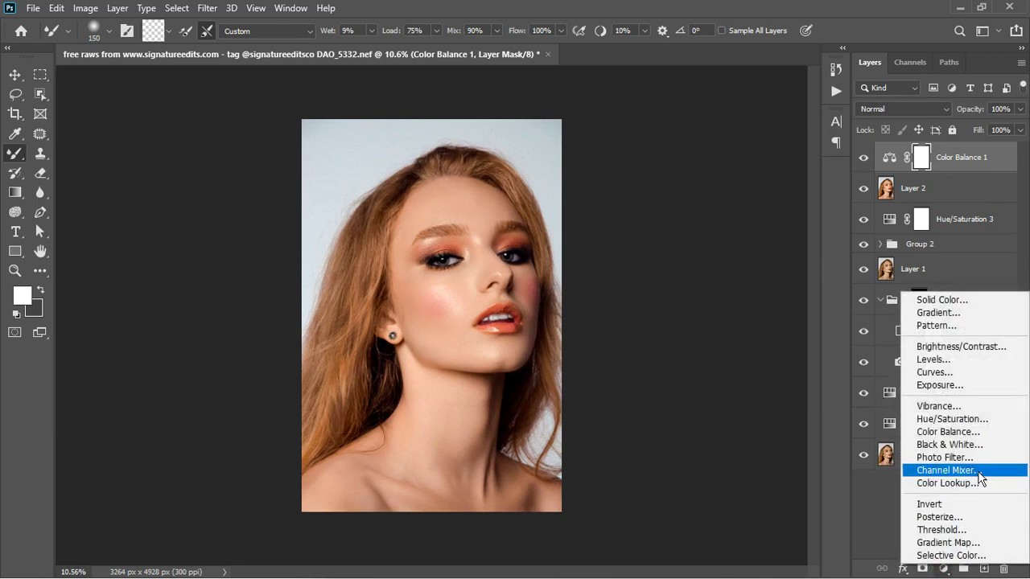
pyautogui.click(942, 406)
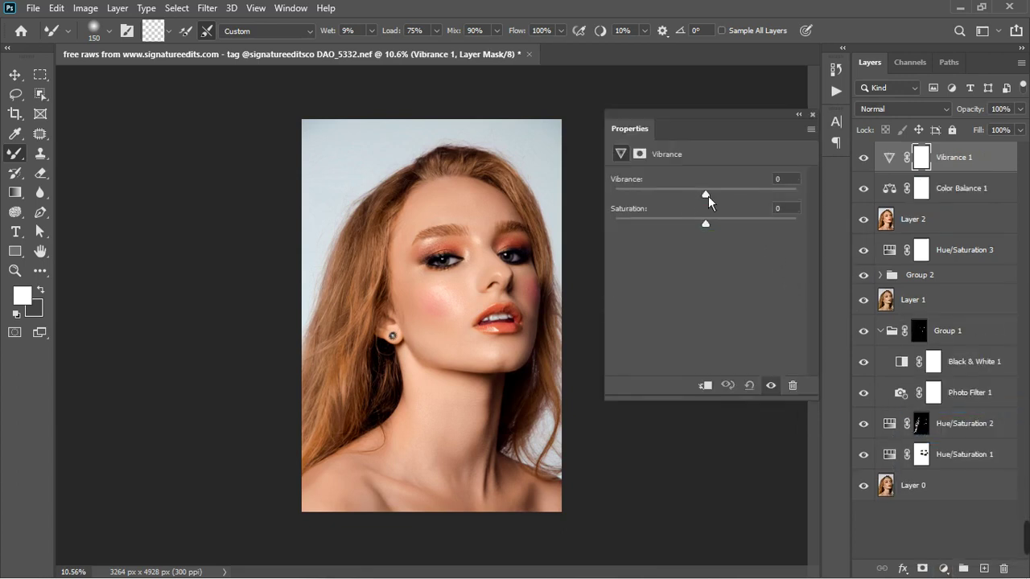
pyautogui.moveTo(714, 201); pyautogui.dragTo(736, 201)
pyautogui.click(746, 198)
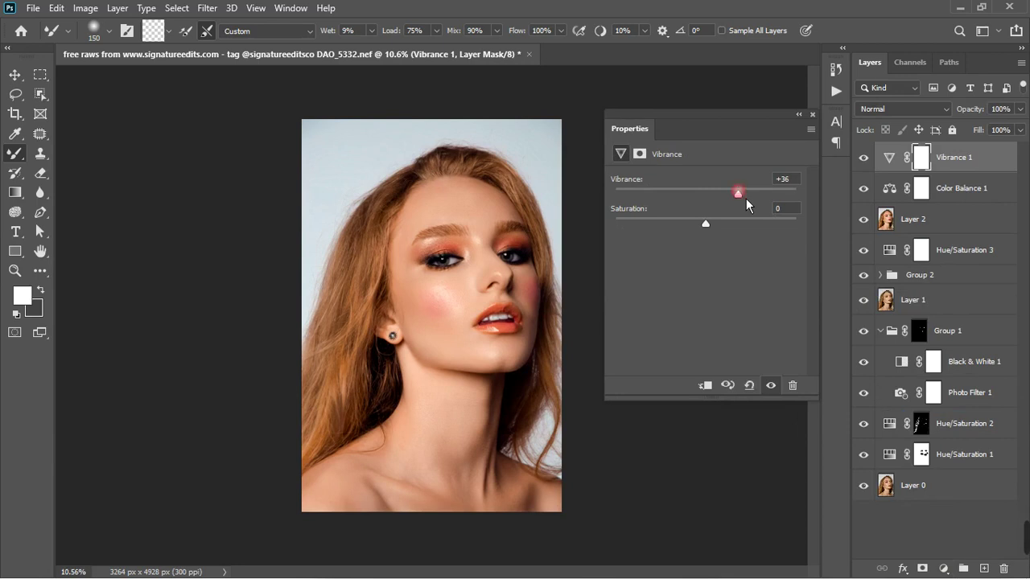
pyautogui.click(812, 115)
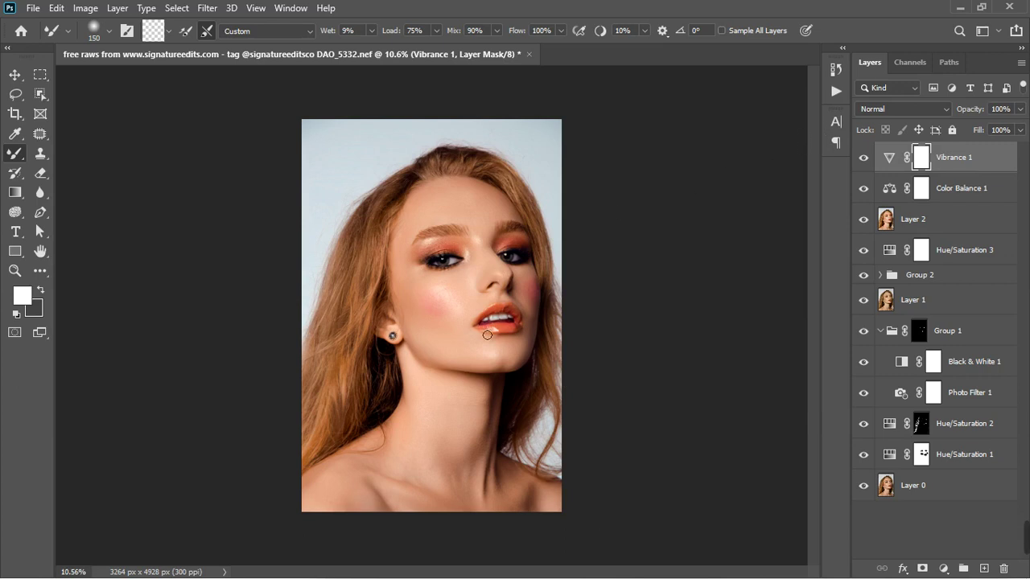
pyautogui.scroll(2, 488, 337)
pyautogui.scroll(-1, 487, 342)
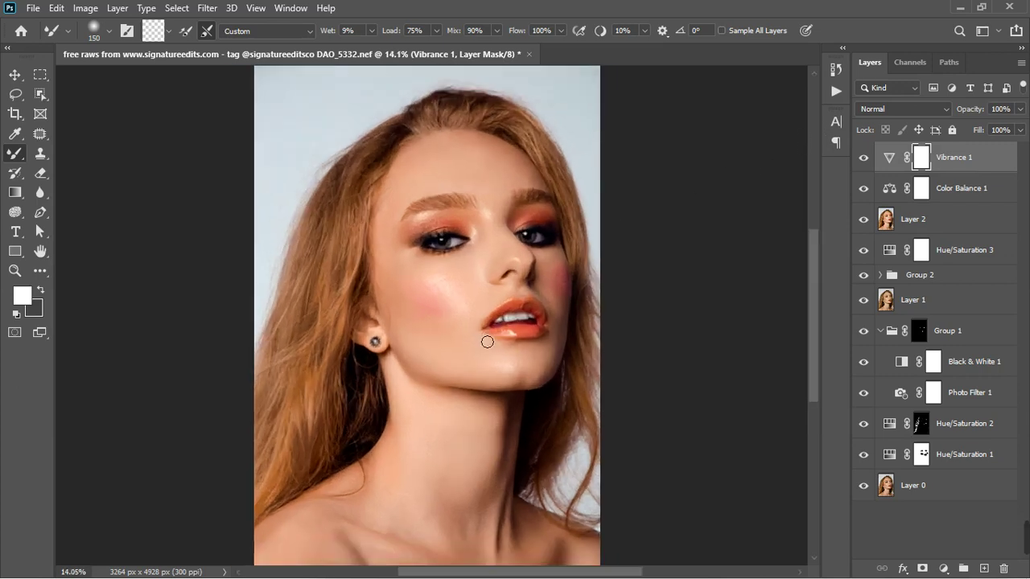
pyautogui.scroll(-1, 487, 342)
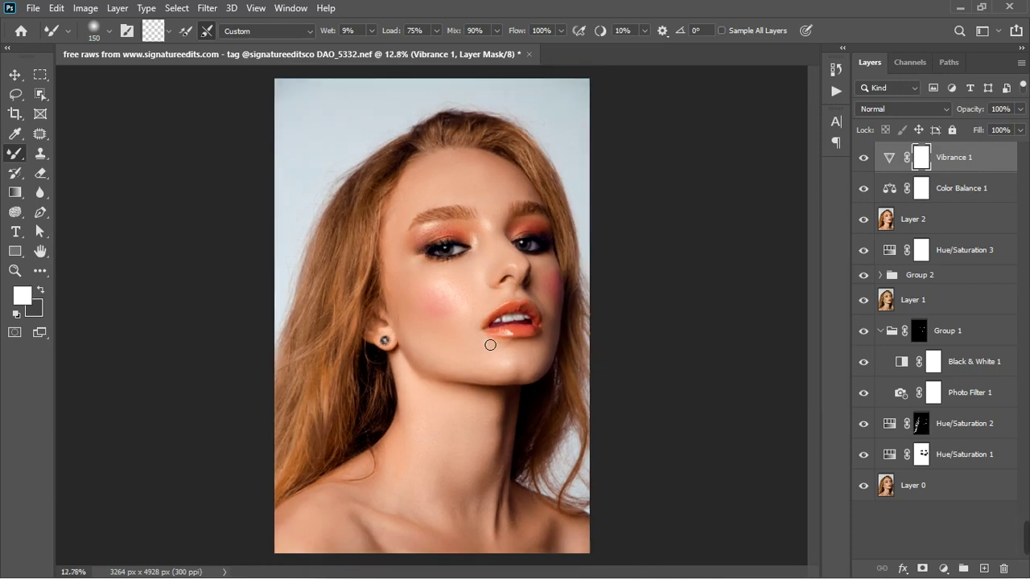
pyautogui.scroll(-1, 489, 344)
pyautogui.scroll(-1, 489, 344)
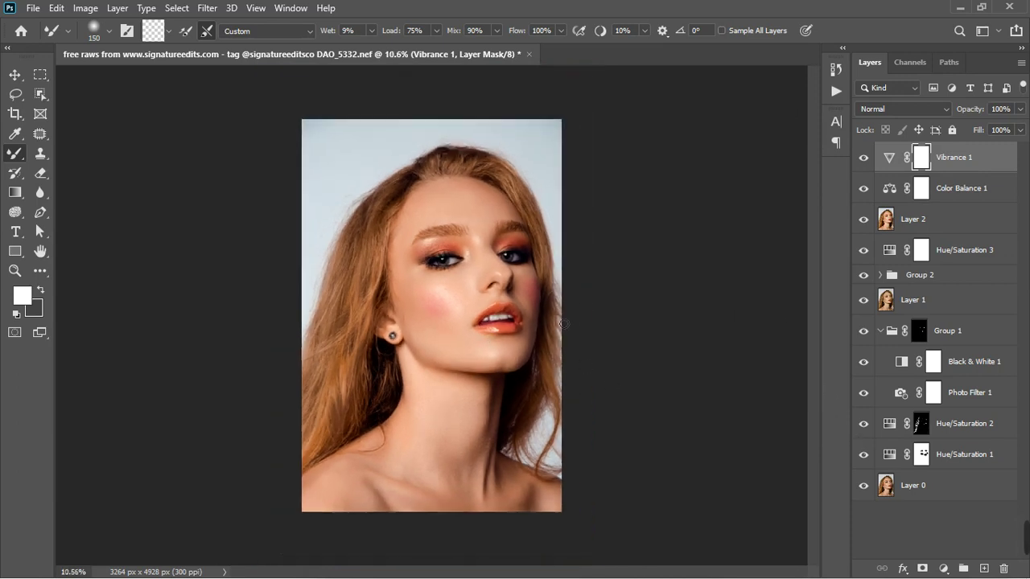
# Step: Add a Curves adjustment layer with the RGB white point pulled slightly inward, and stamp the visible layers onto a new top layer
pyautogui.click(944, 568)
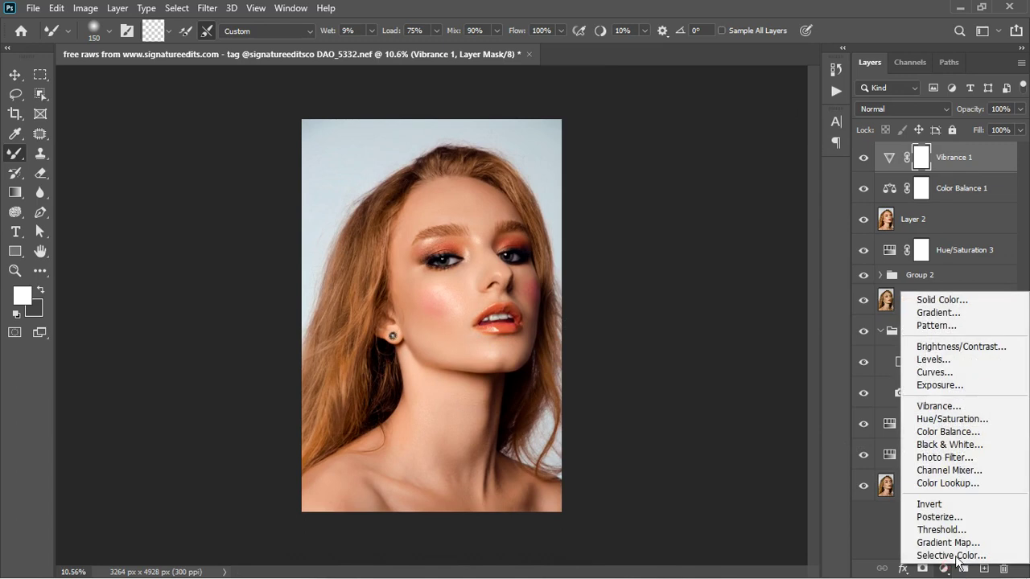
pyautogui.click(934, 372)
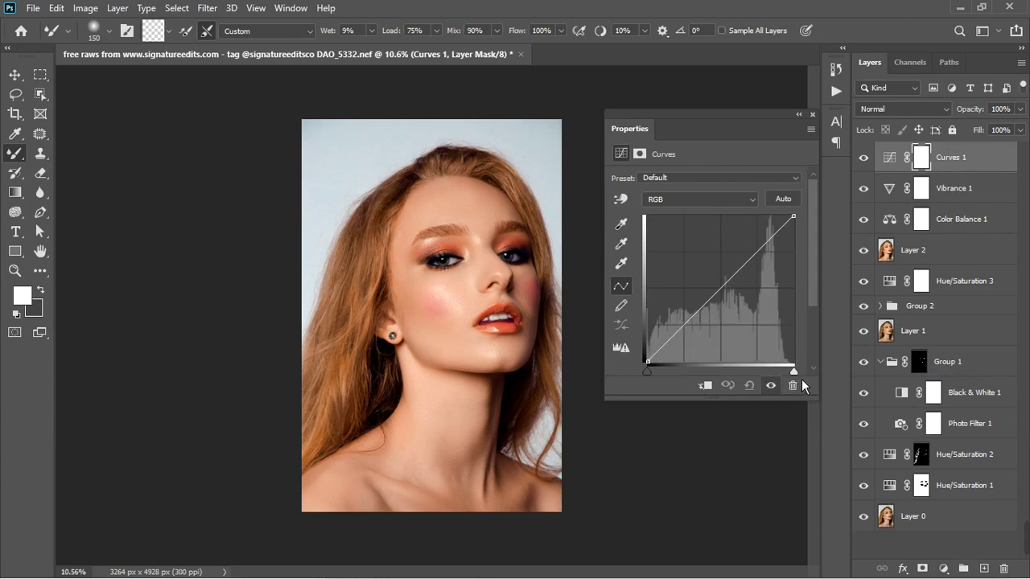
pyautogui.moveTo(798, 378); pyautogui.dragTo(796, 380)
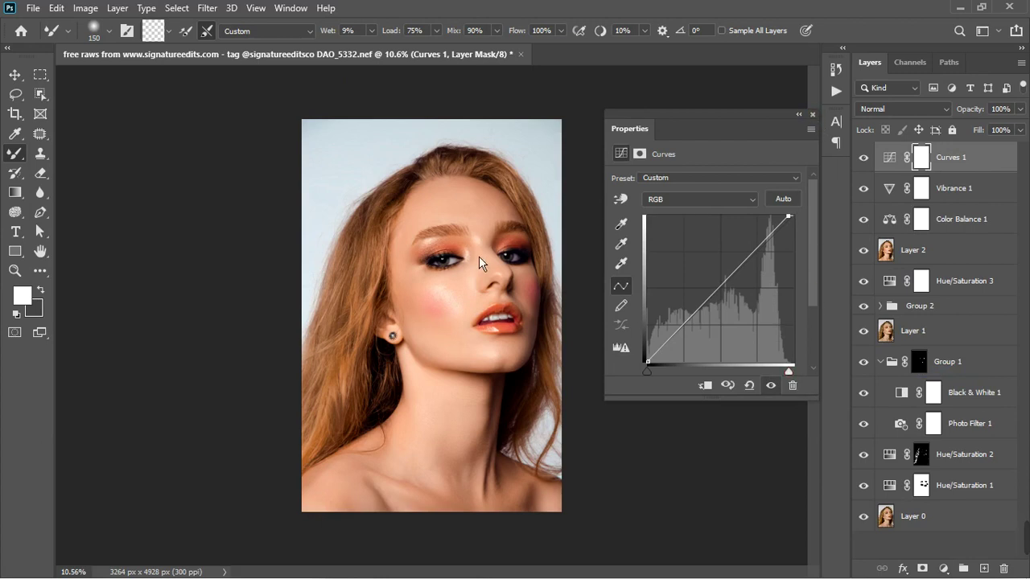
pyautogui.click(811, 115)
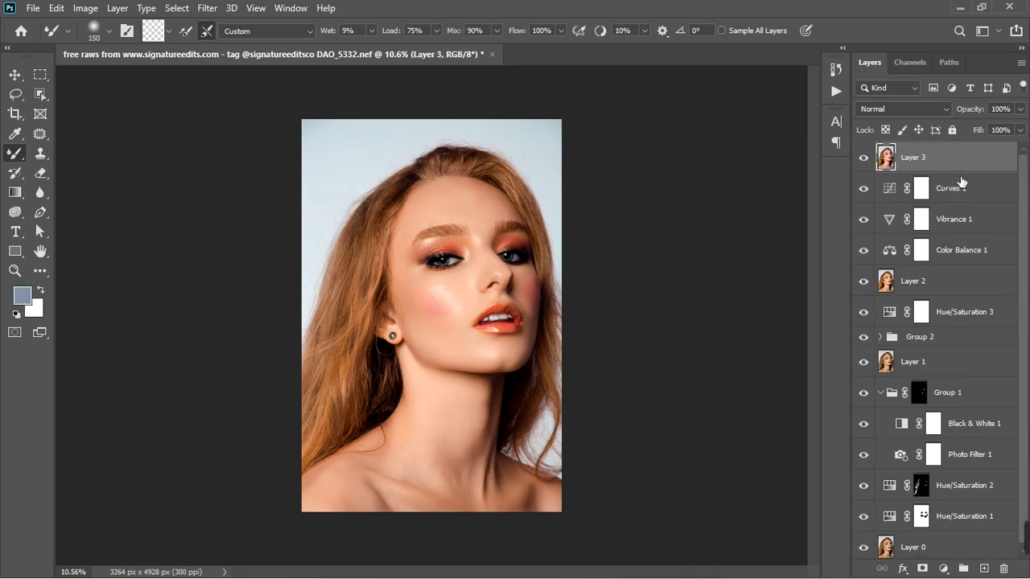
# Step: Group all layers from Curves 1 down to Hue/Saturation 1 and hide the group
pyautogui.click(959, 189)
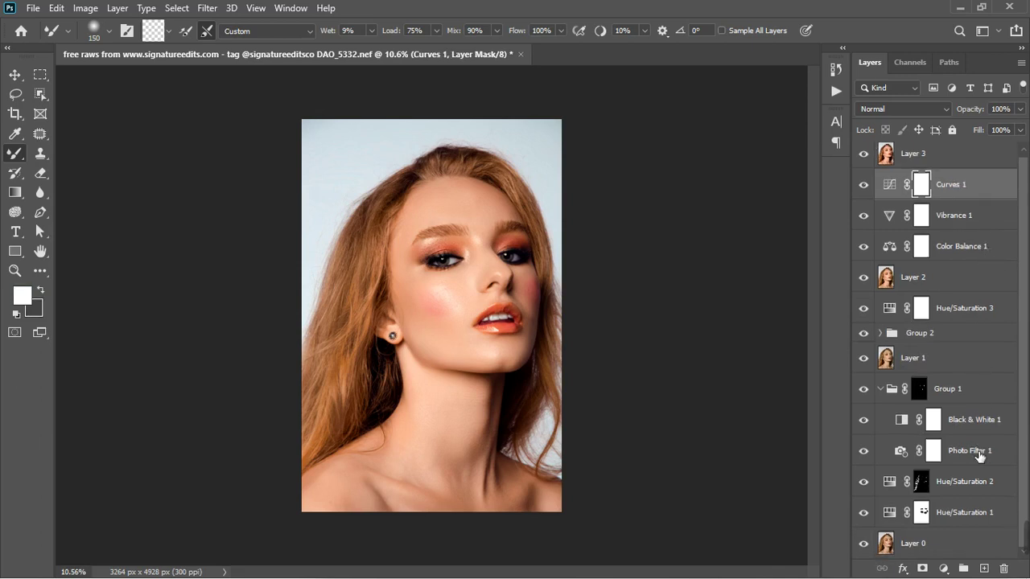
pyautogui.keyDown('shift'); pyautogui.click(978, 517); pyautogui.keyUp('shift')
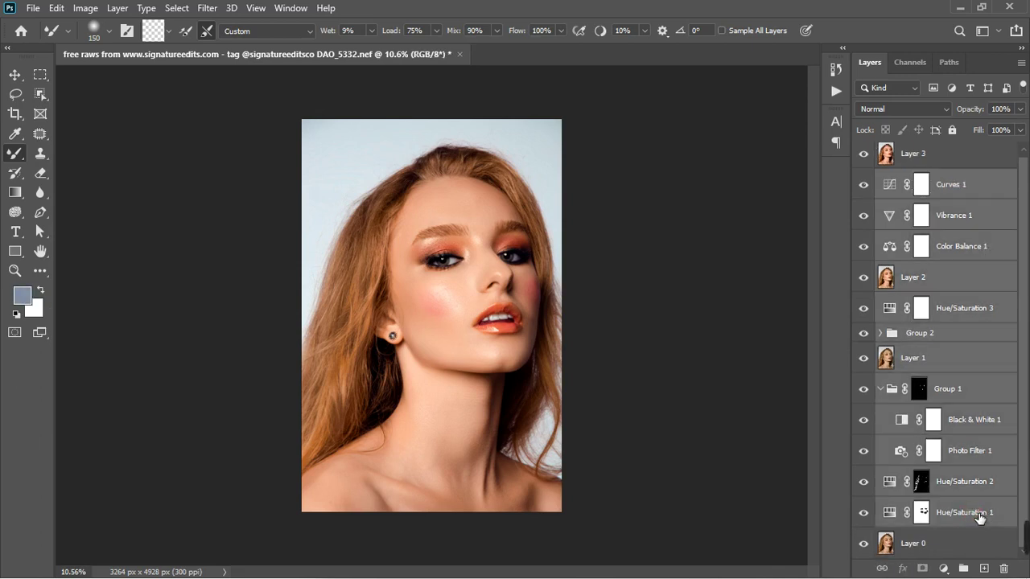
pyautogui.click(963, 569)
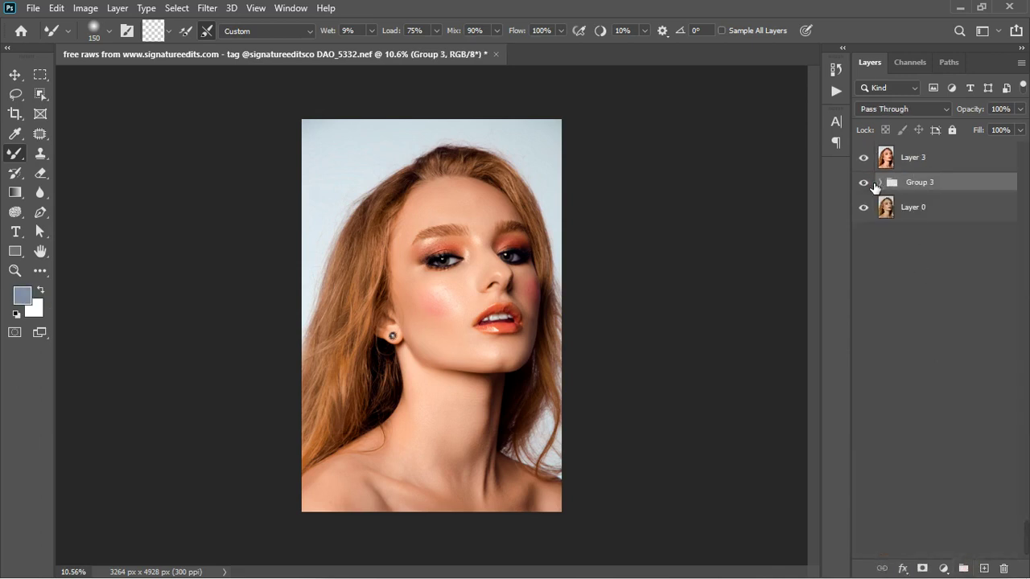
pyautogui.click(864, 183)
# Step: Compare the merged Layer 3 with the original Layer 0 at overview and closer zoom, and select Layer 3
pyautogui.click(867, 159)
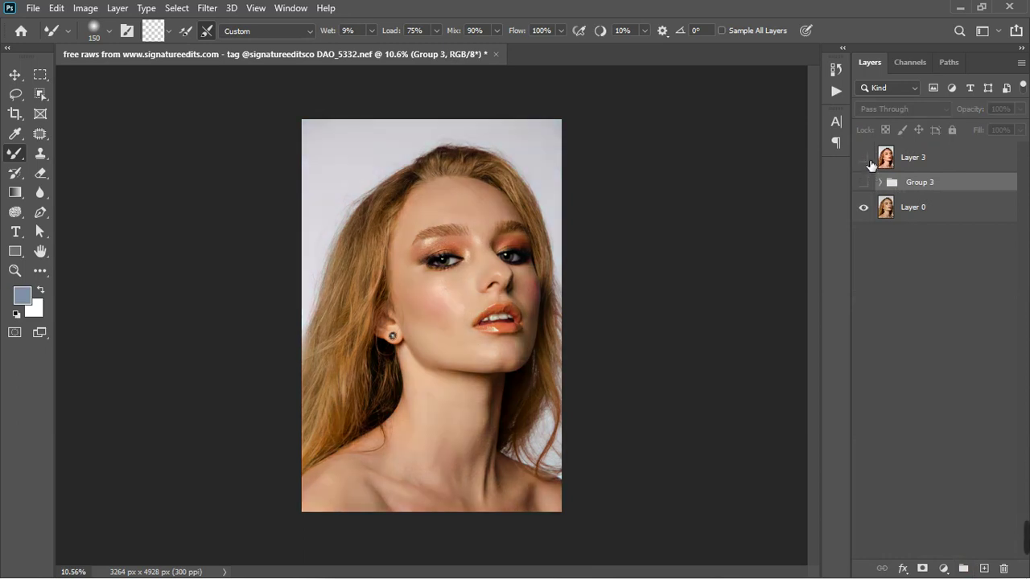
pyautogui.click(868, 160)
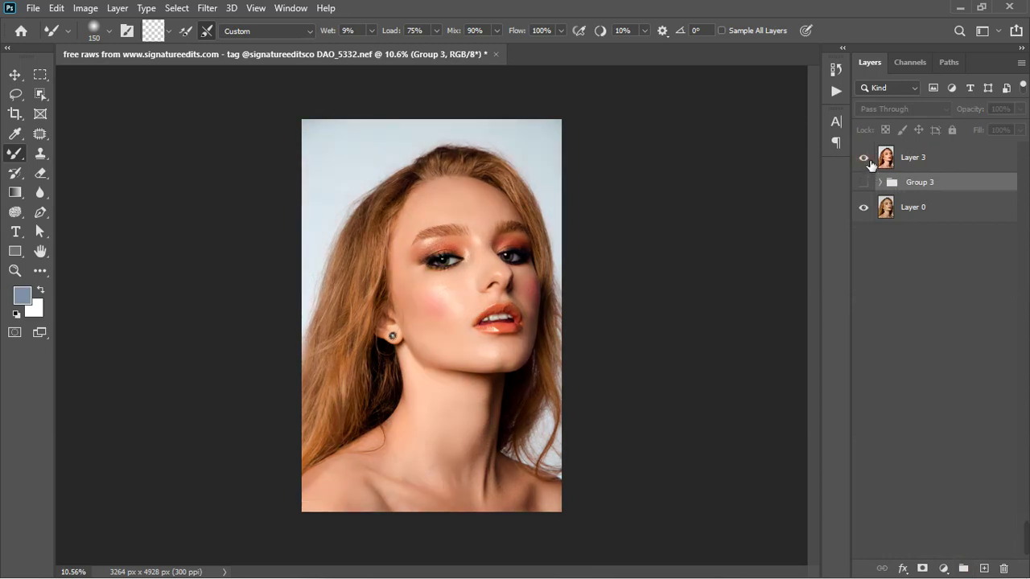
pyautogui.scroll(2, 439, 292)
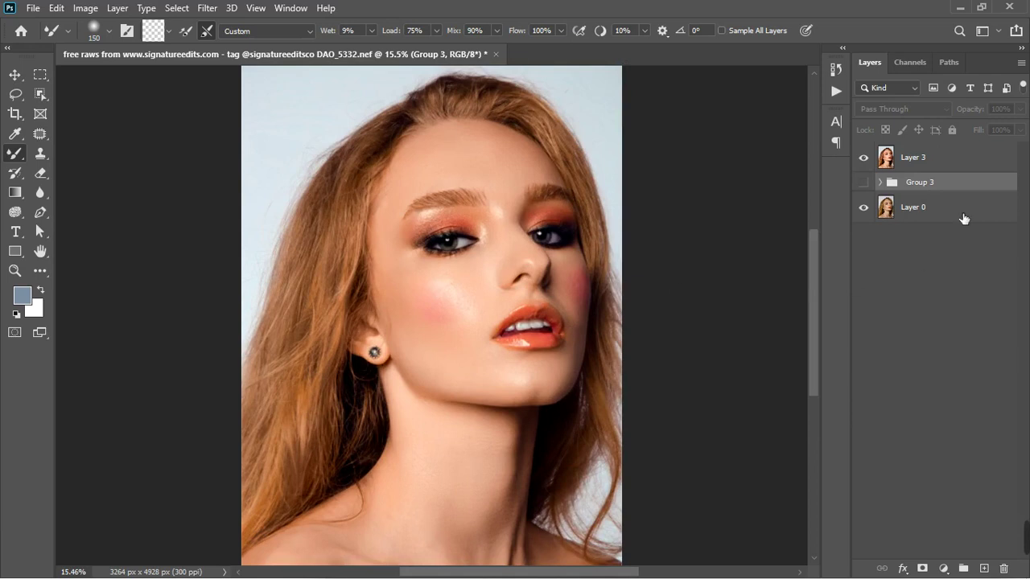
pyautogui.click(864, 160)
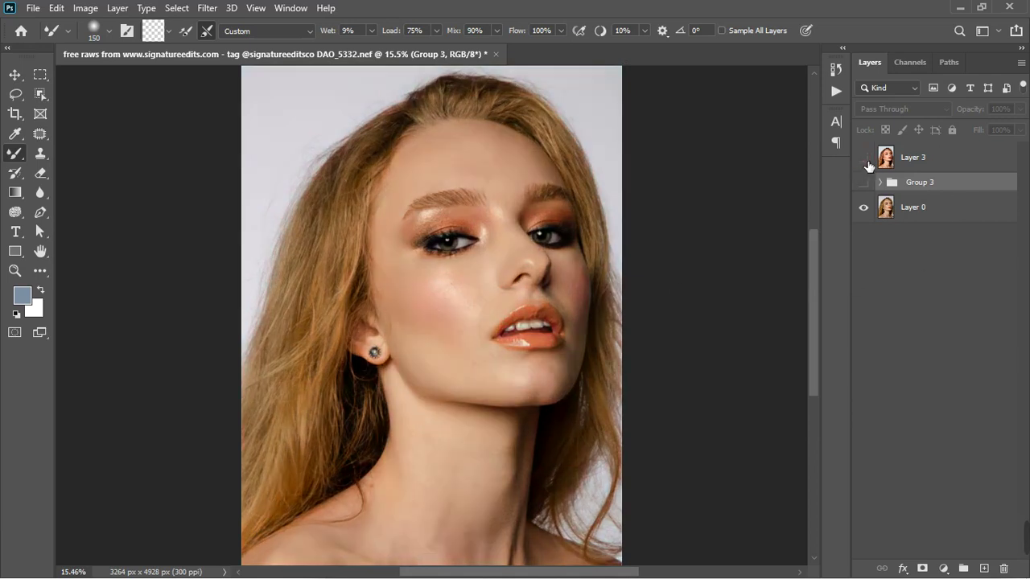
pyautogui.click(868, 164)
pyautogui.click(868, 164)
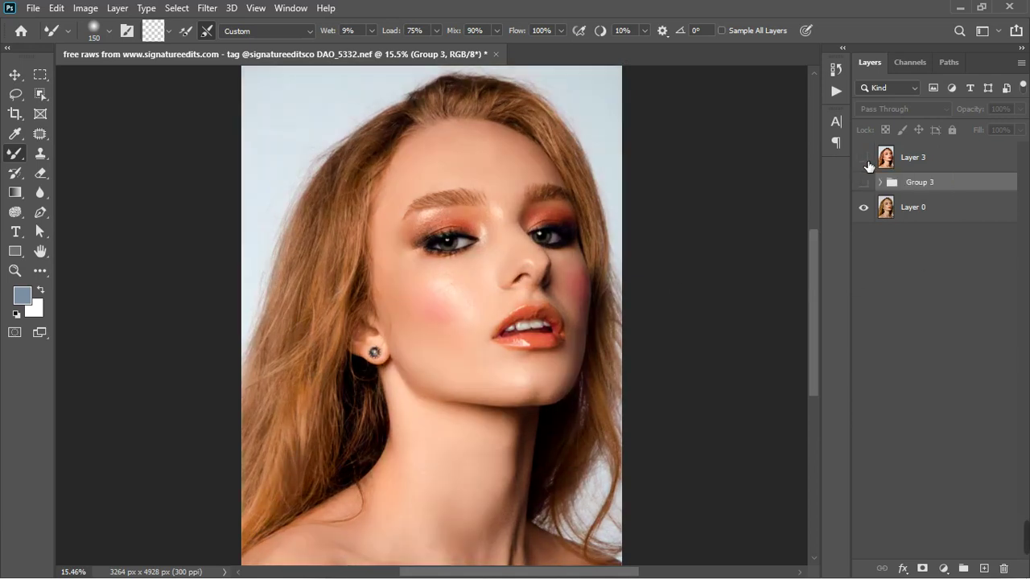
pyautogui.click(868, 166)
pyautogui.scroll(-1, 534, 271)
pyautogui.click(946, 164)
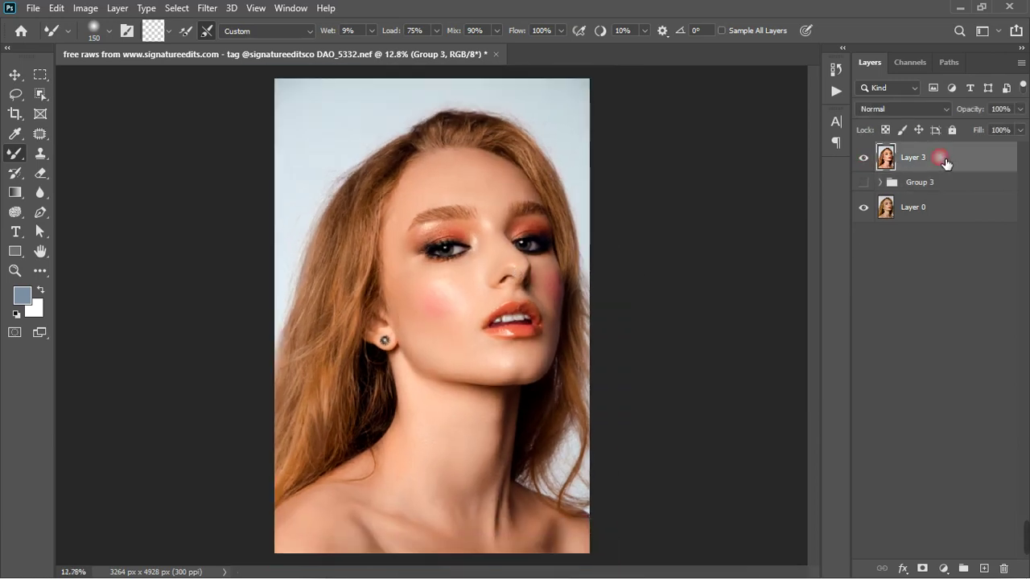